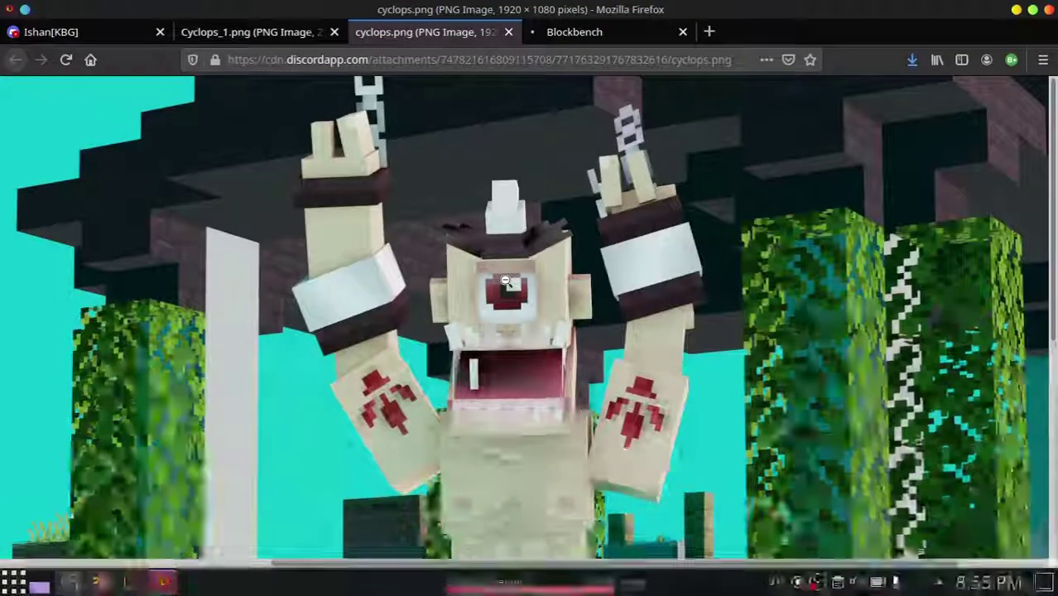
# Look over the cyclops.png reference render and the Blockbench home page.
pyautogui.click(497, 317)
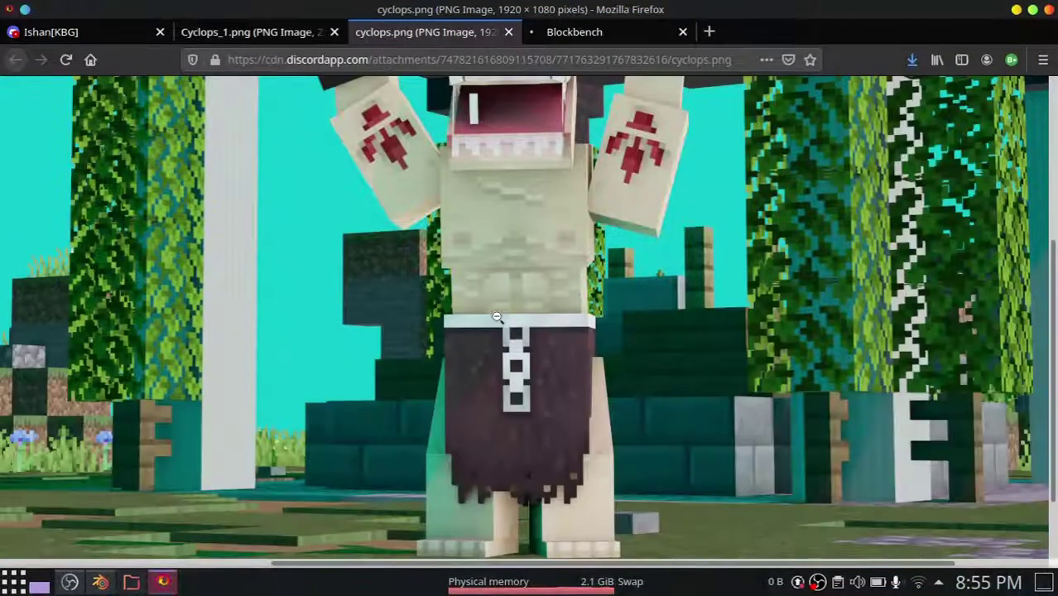
pyautogui.click(327, 154)
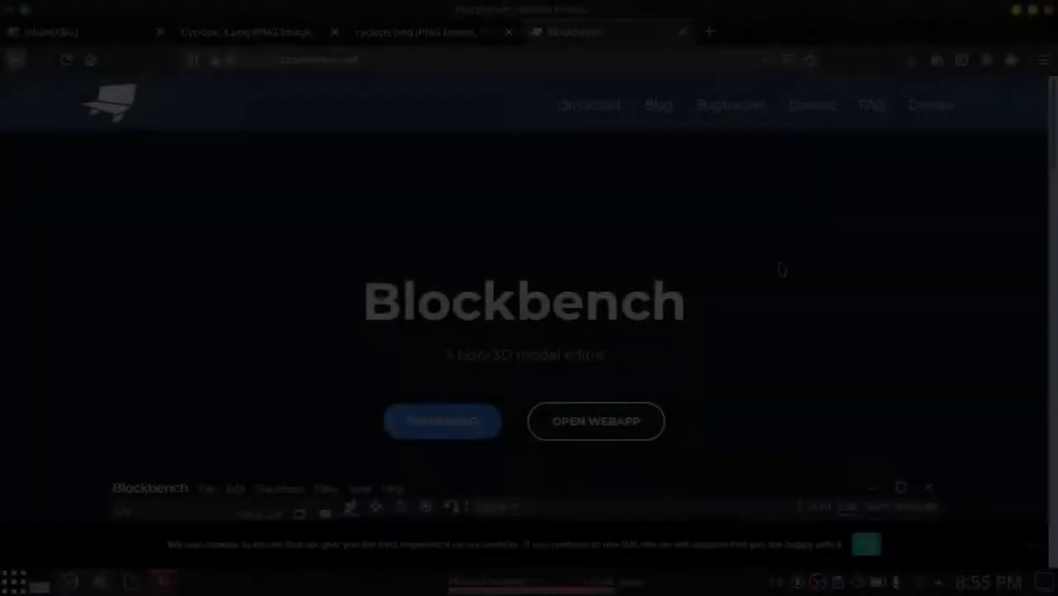
pyautogui.scroll(-4, 453, 282)
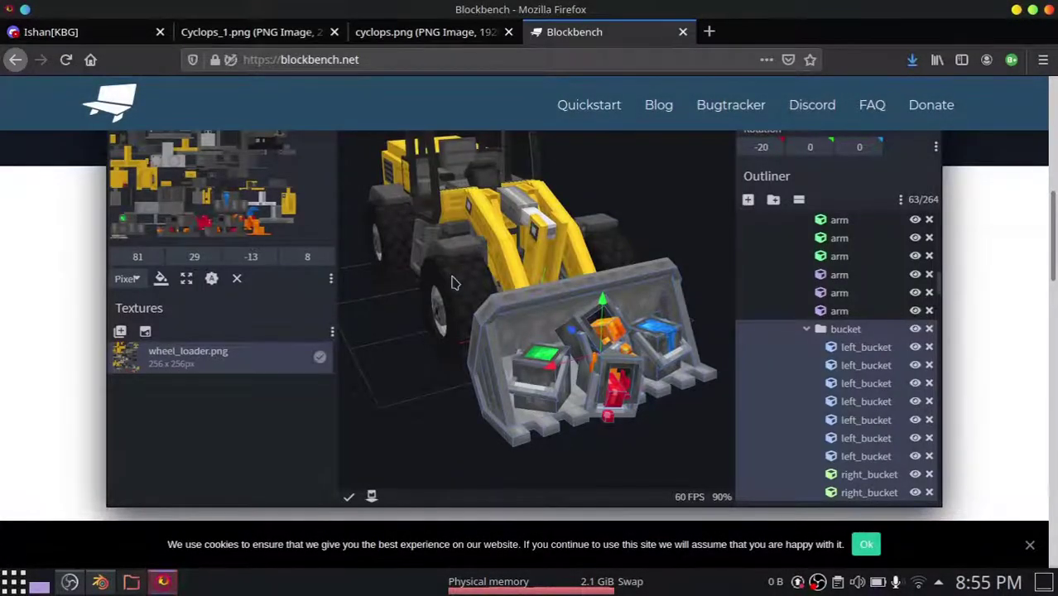
pyautogui.scroll(5, 453, 283)
pyautogui.press('F11')
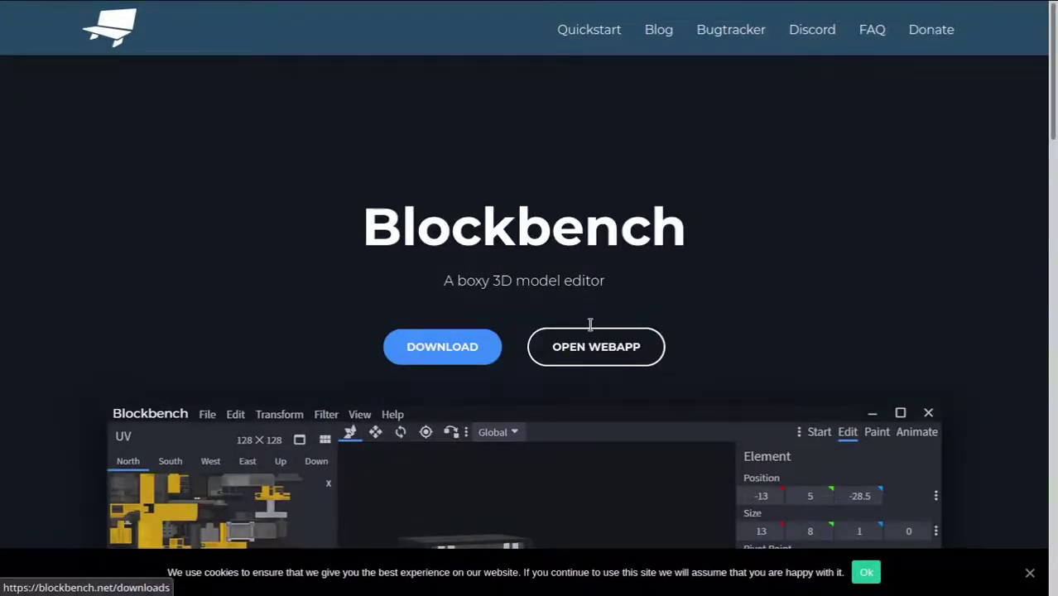
pyautogui.scroll(-3, 708, 343)
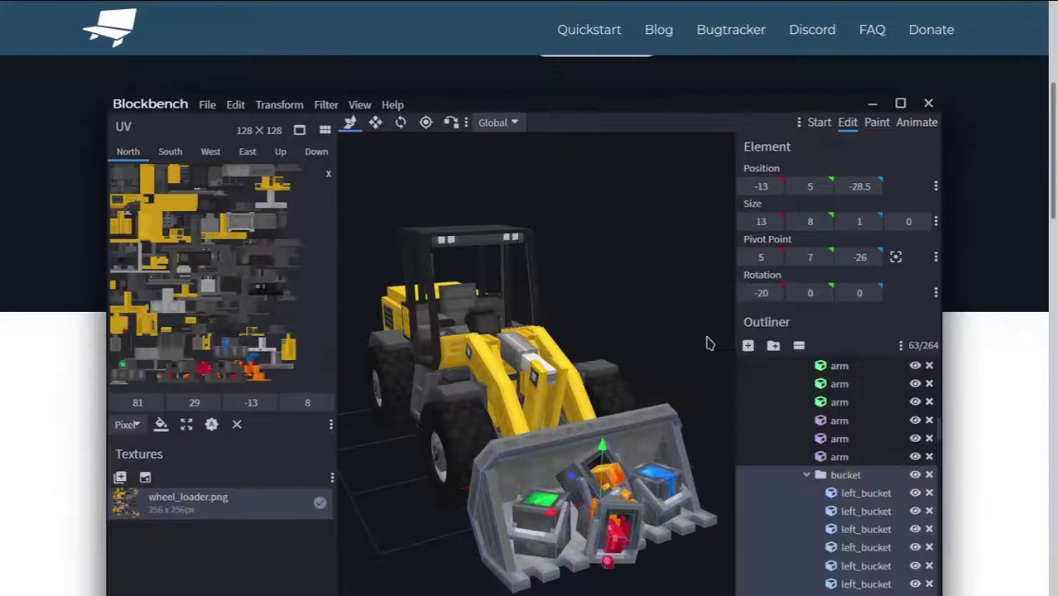
pyautogui.scroll(3, 599, 288)
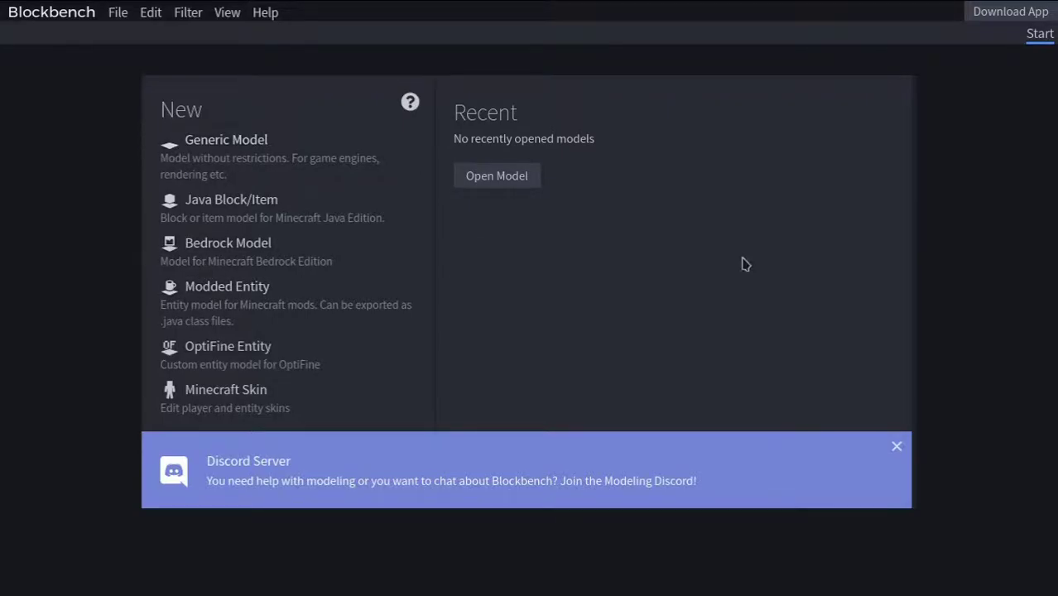
# Load the downloaded Cyclops.geo.json model into the Blockbench web app.
pyautogui.press('F11')
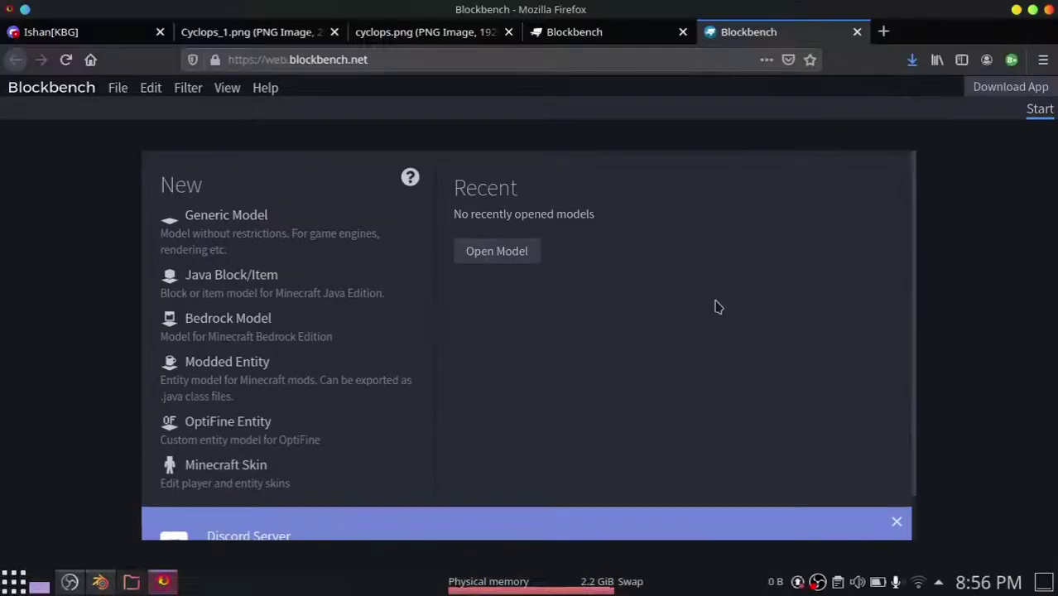
pyautogui.click(912, 59)
pyautogui.moveTo(652, 168); pyautogui.dragTo(454, 334)
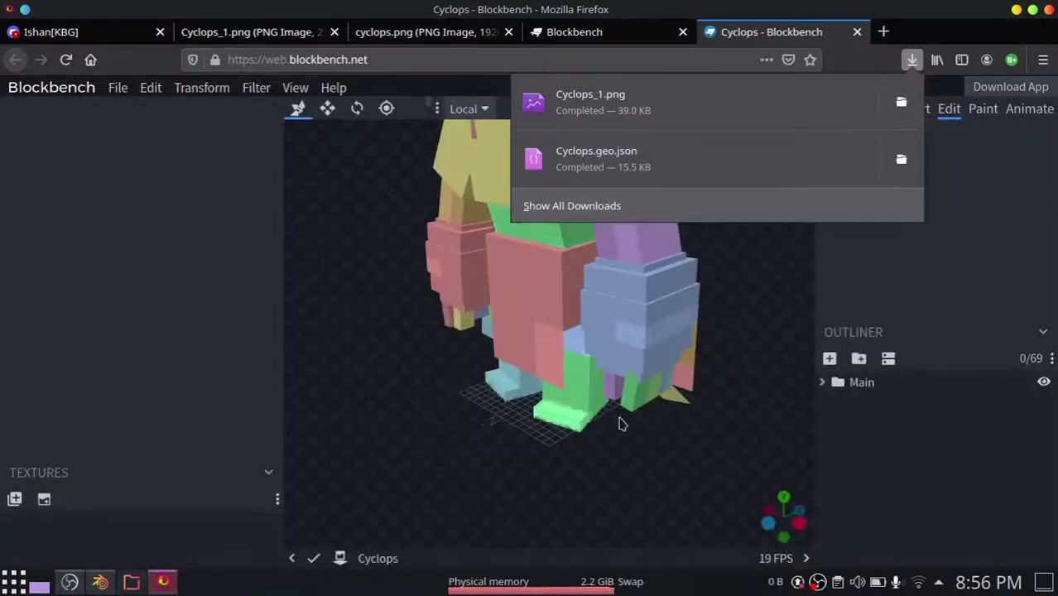
pyautogui.click(687, 418)
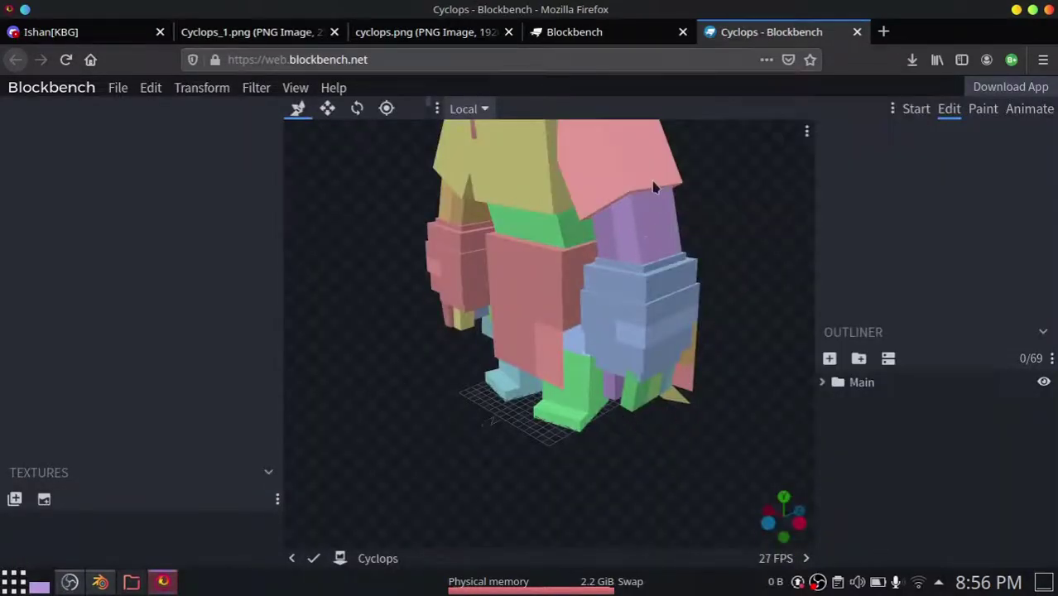
# Examine the untextured Cyclops model from several angles and distances.
pyautogui.moveTo(699, 250); pyautogui.dragTo(675, 295)
pyautogui.moveTo(675, 295); pyautogui.dragTo(689, 316, button='right')
pyautogui.scroll(-8, 687, 316)
pyautogui.scroll(5, 673, 322)
pyautogui.moveTo(672, 322); pyautogui.dragTo(414, 388)
pyautogui.scroll(5, 717, 270)
pyautogui.scroll(-4, 713, 267)
pyautogui.scroll(6, 711, 265)
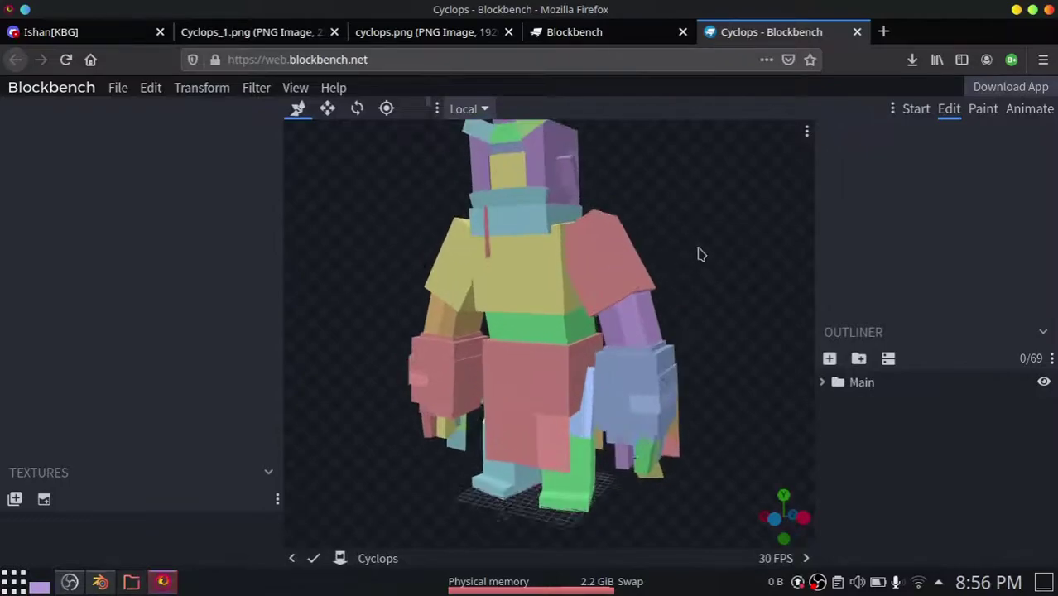
pyautogui.scroll(-3, 698, 250)
pyautogui.moveTo(704, 260); pyautogui.dragTo(666, 262, button='right')
pyautogui.moveTo(669, 268); pyautogui.dragTo(533, 283)
# Select the head's Upper group in the outliner and collapse its contents.
pyautogui.click(543, 283)
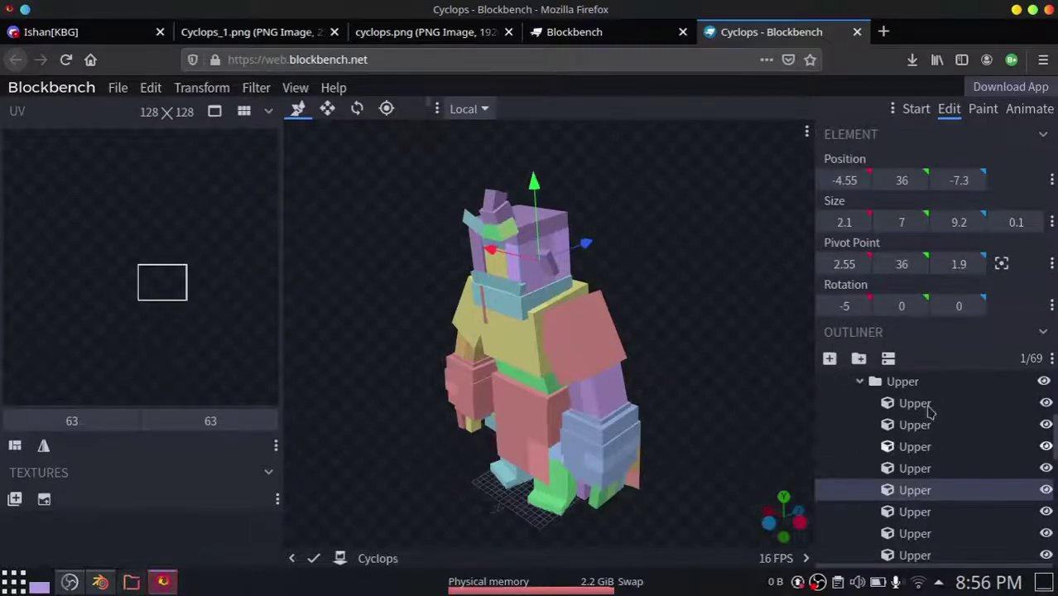
pyautogui.click(898, 383)
pyautogui.scroll(2, 859, 463)
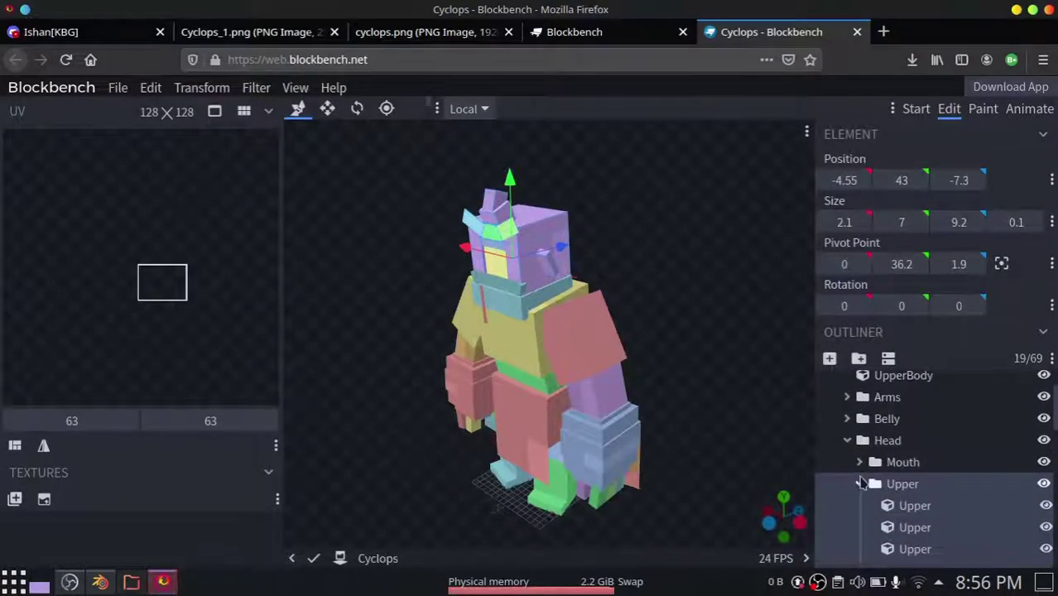
pyautogui.click(859, 485)
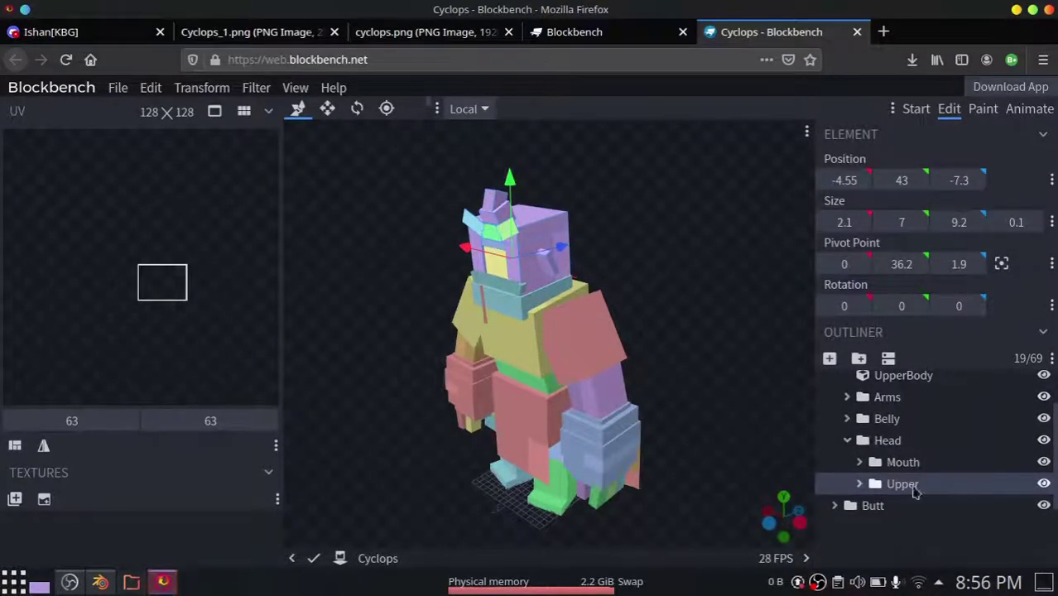
pyautogui.scroll(1, 915, 454)
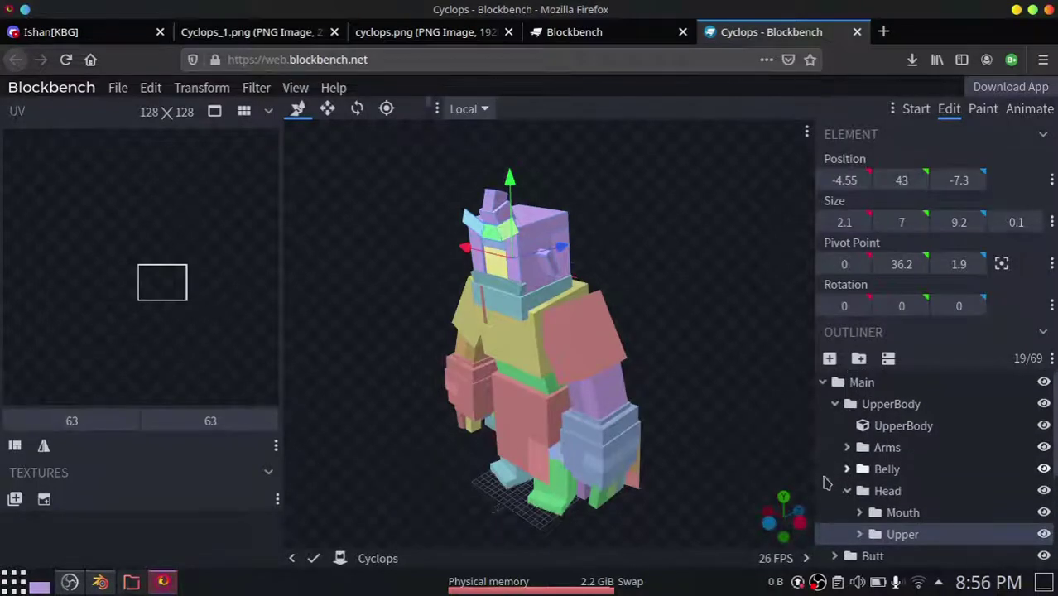
# Try tilting the head's Upper group backward about the X axis and undo the rotation.
pyautogui.click(898, 514)
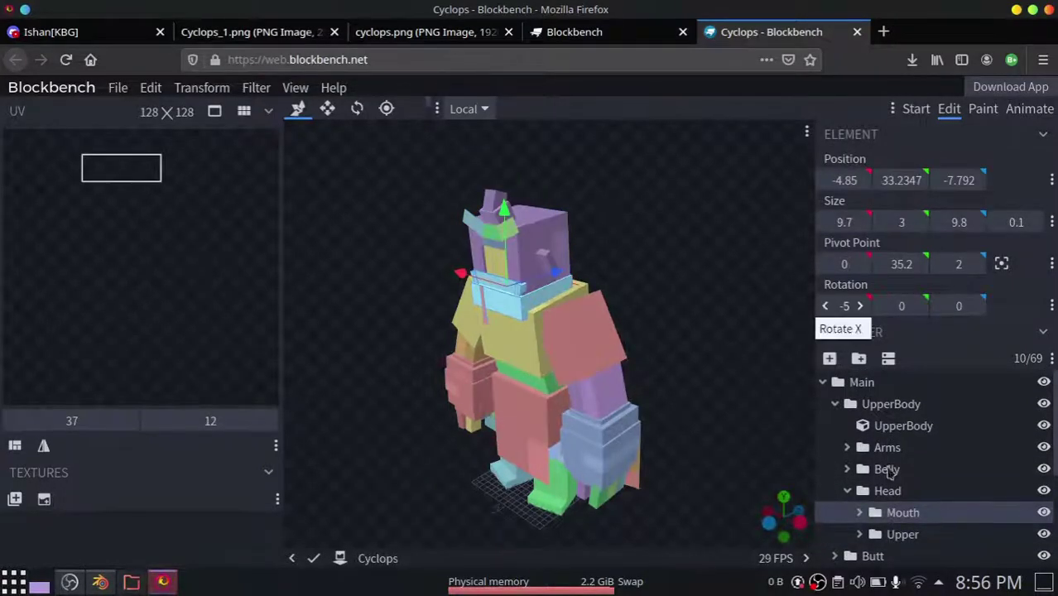
pyautogui.click(897, 534)
pyautogui.click(357, 109)
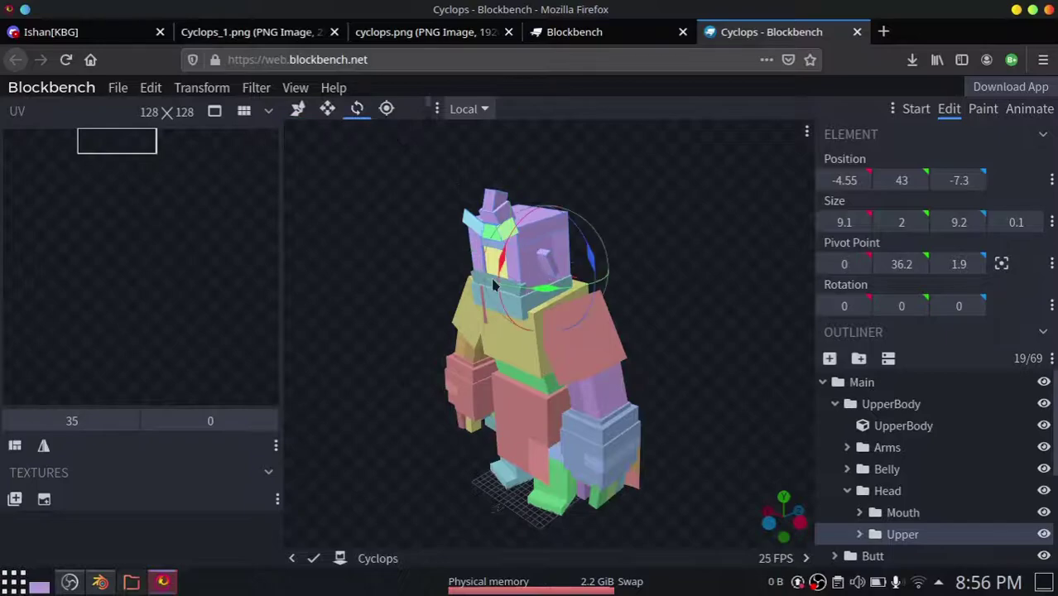
pyautogui.moveTo(508, 269); pyautogui.dragTo(528, 242)
pyautogui.click(870, 513)
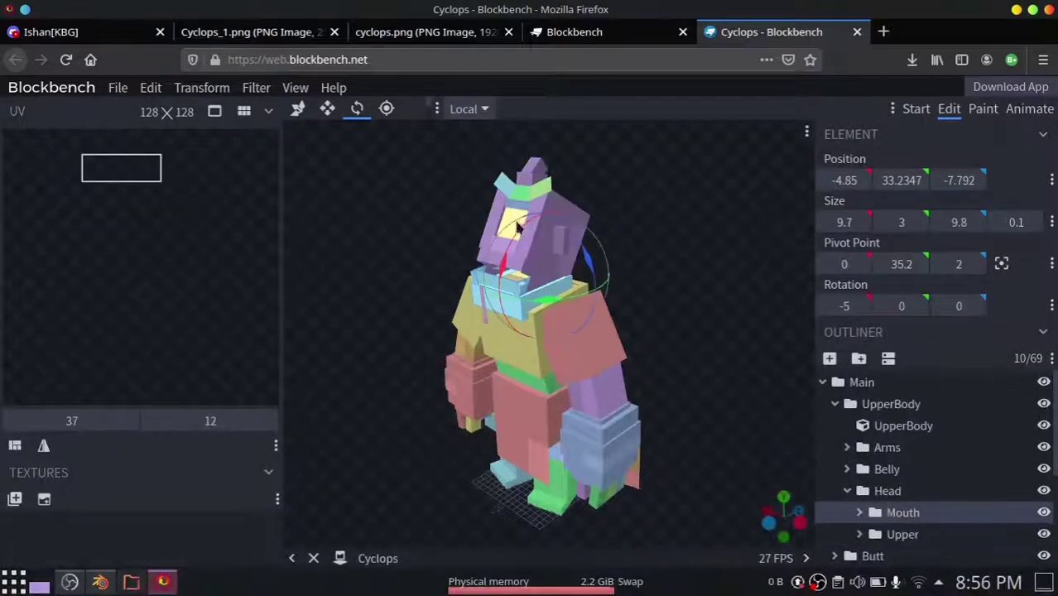
pyautogui.moveTo(477, 390); pyautogui.dragTo(700, 322)
pyautogui.hotkey('ctrl', 'z')
# Add the downloaded Cyclops_1.png to the Cyclops model as its texture.
pyautogui.click(912, 59)
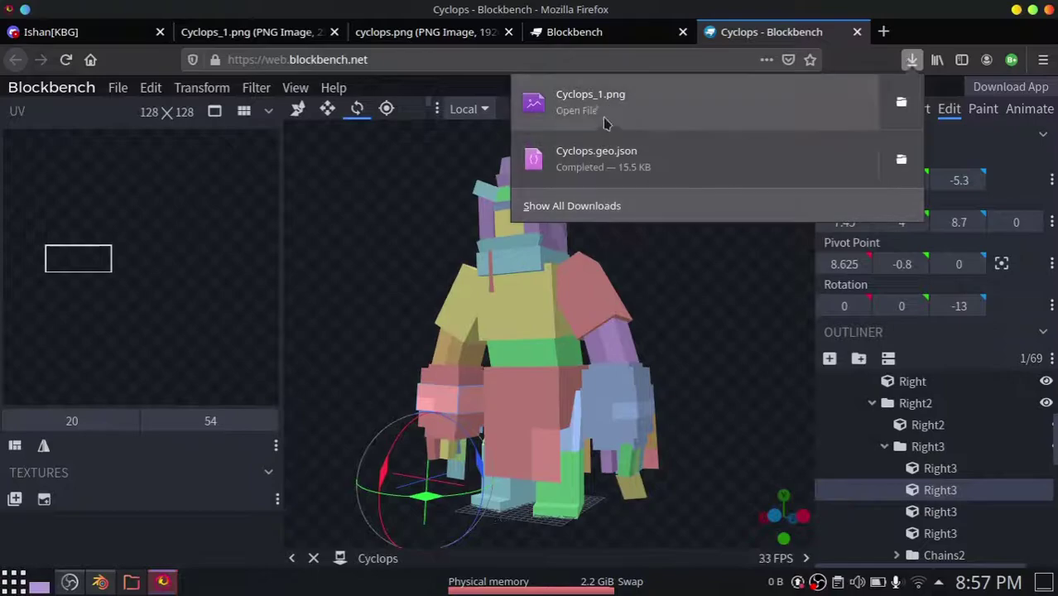
pyautogui.moveTo(605, 123); pyautogui.dragTo(508, 315)
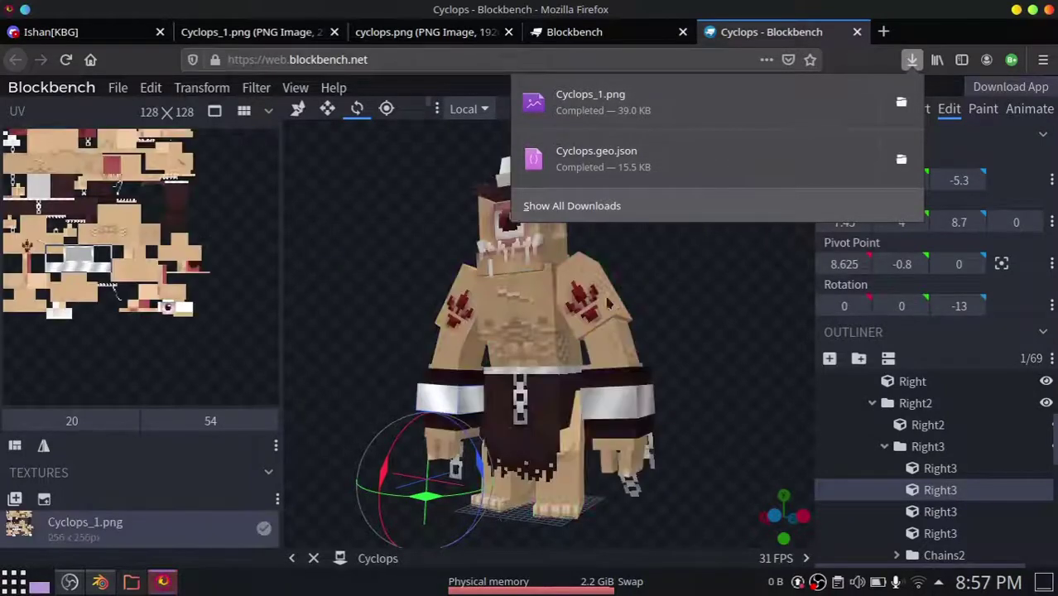
pyautogui.click(767, 253)
pyautogui.moveTo(708, 308); pyautogui.dragTo(715, 334)
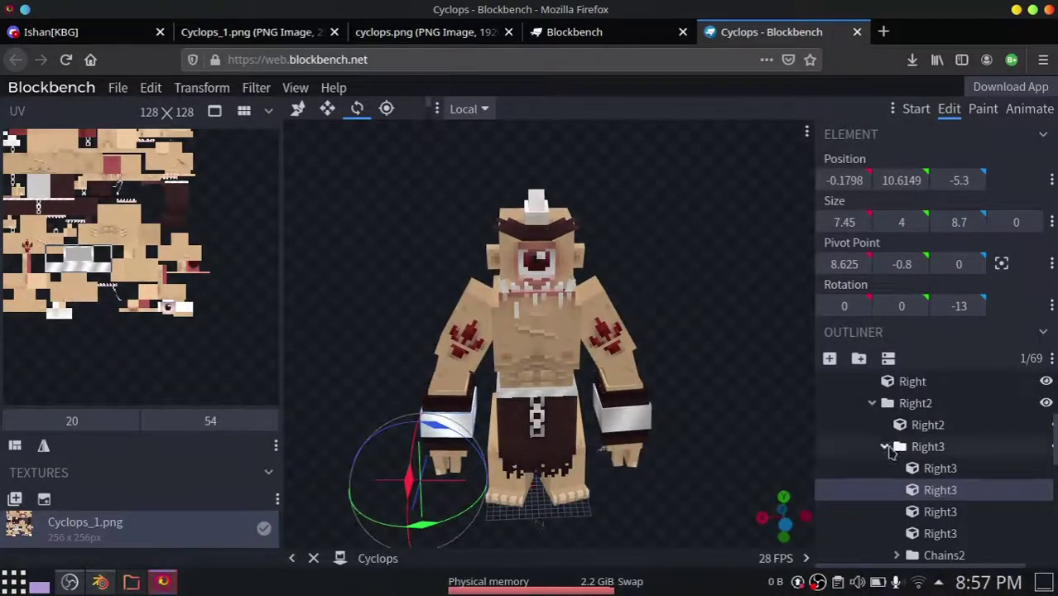
# Collapse the right arm's subgroups and rotate the Mouth group to -25 degrees on the X axis.
pyautogui.click(885, 446)
pyautogui.click(872, 403)
pyautogui.click(893, 471)
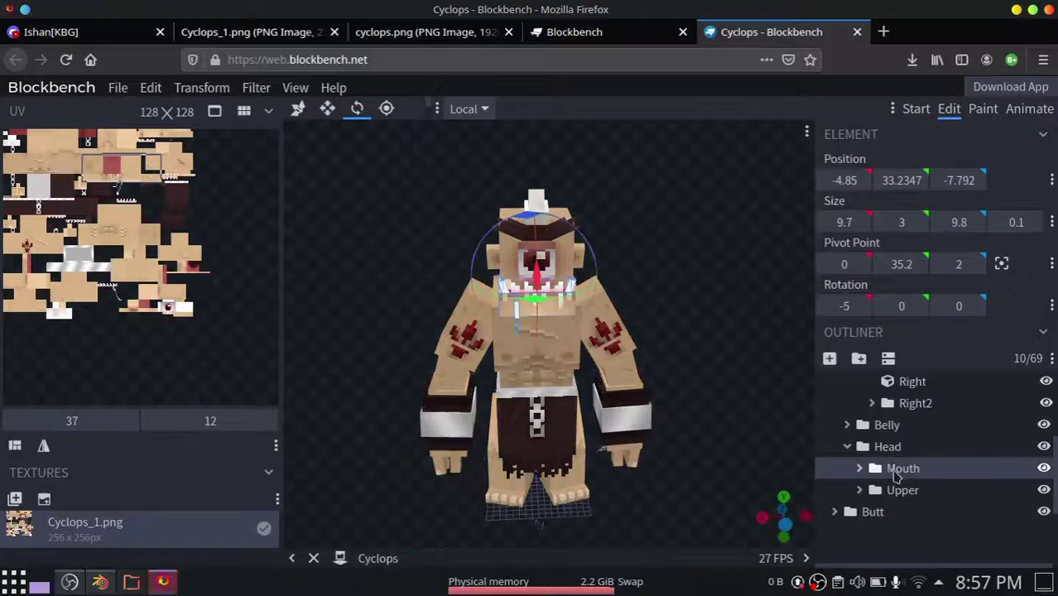
pyautogui.moveTo(536, 279); pyautogui.dragTo(538, 275)
pyautogui.moveTo(499, 386)
pyautogui.mouseDown(button='right')
pyautogui.moveTo(526, 383)
pyautogui.moveTo(508, 400)
pyautogui.mouseUp(button='right')
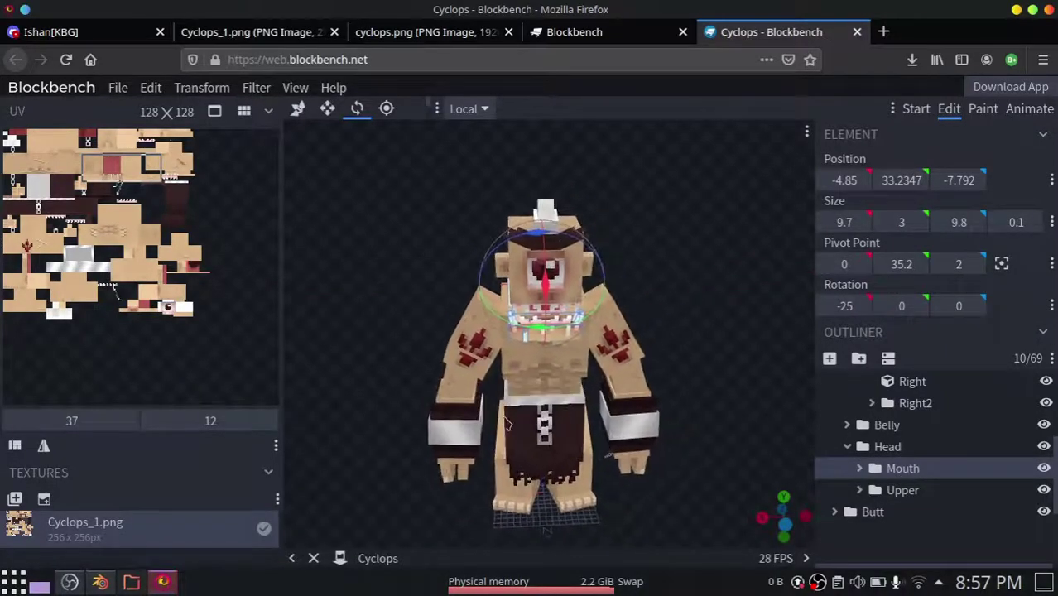
# Collapse the Arms group in the outliner and select the whole Head group.
pyautogui.click(474, 402)
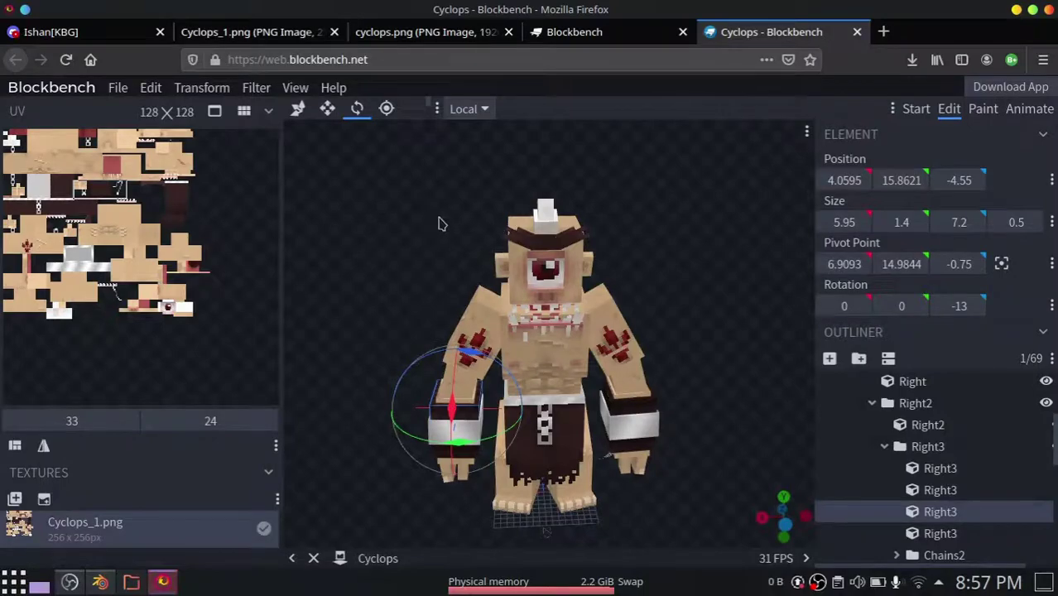
pyautogui.moveTo(450, 211); pyautogui.dragTo(482, 166)
pyautogui.scroll(2, 687, 236)
pyautogui.moveTo(694, 224)
pyautogui.mouseDown()
pyautogui.moveTo(689, 249)
pyautogui.moveTo(695, 216)
pyautogui.moveTo(691, 231)
pyautogui.mouseUp()
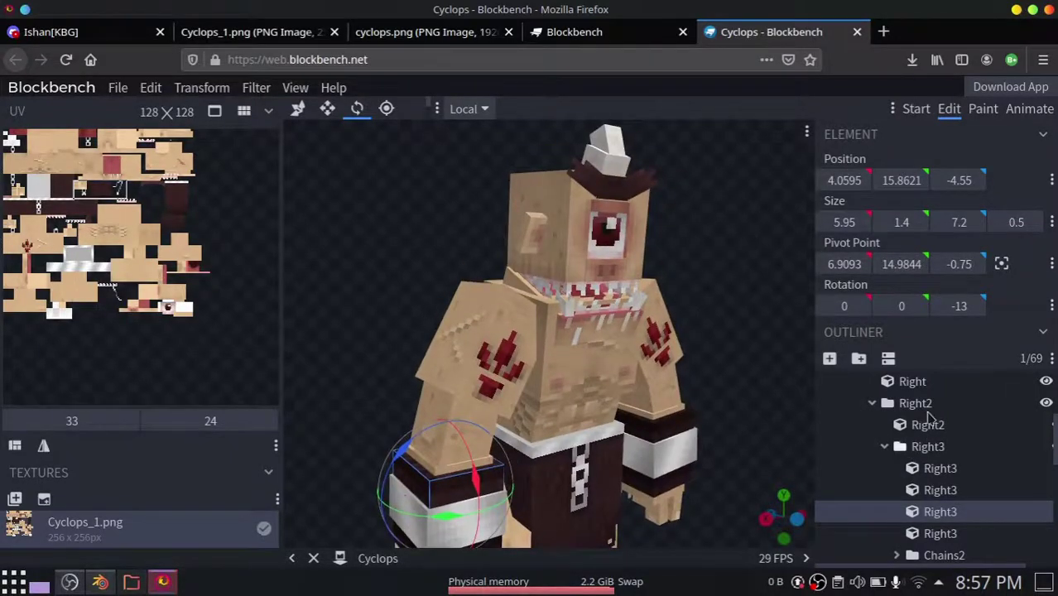
pyautogui.scroll(5, 894, 439)
pyautogui.click(888, 448)
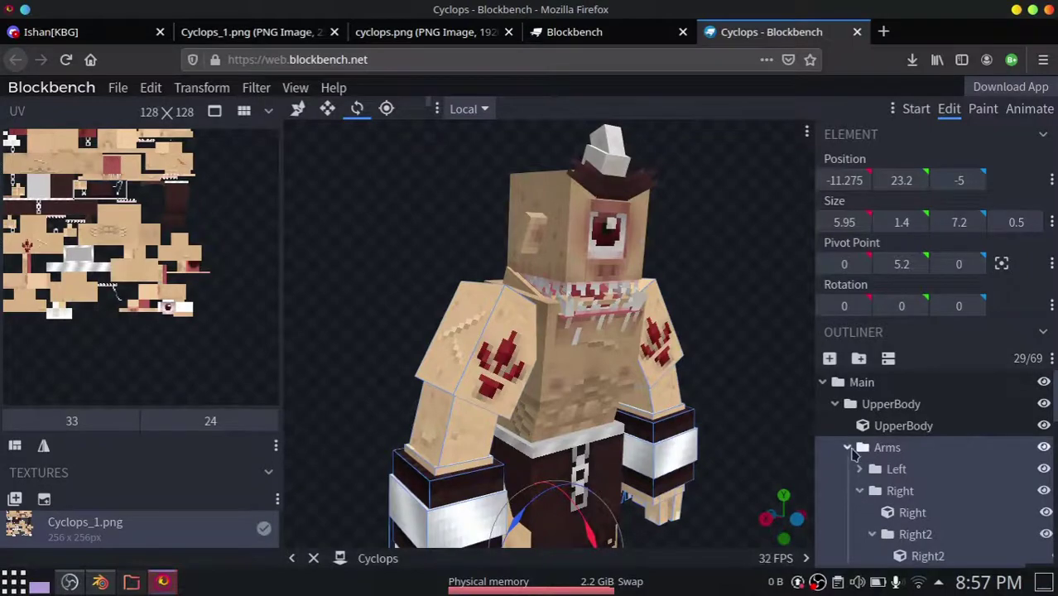
pyautogui.click(847, 447)
pyautogui.click(865, 495)
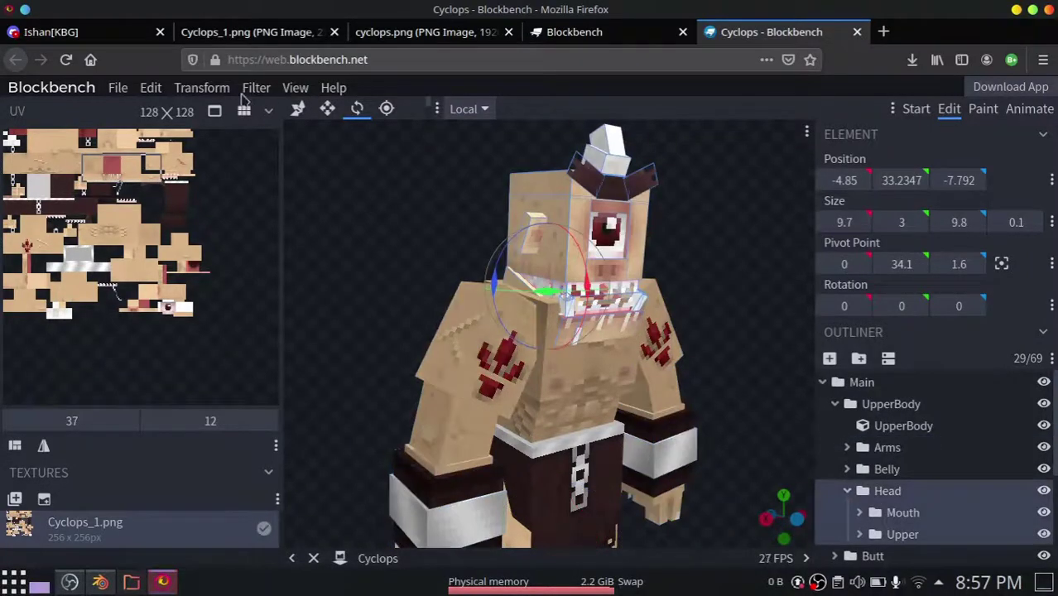
# Try resizing the Head group upward and undo the change.
pyautogui.click(327, 109)
pyautogui.moveTo(590, 206); pyautogui.dragTo(588, 159)
pyautogui.hotkey('ctrl', 'z')
# Move the Head group up and forward, bringing its position to about Y 35.48 and Z -9.79.
pyautogui.click(298, 111)
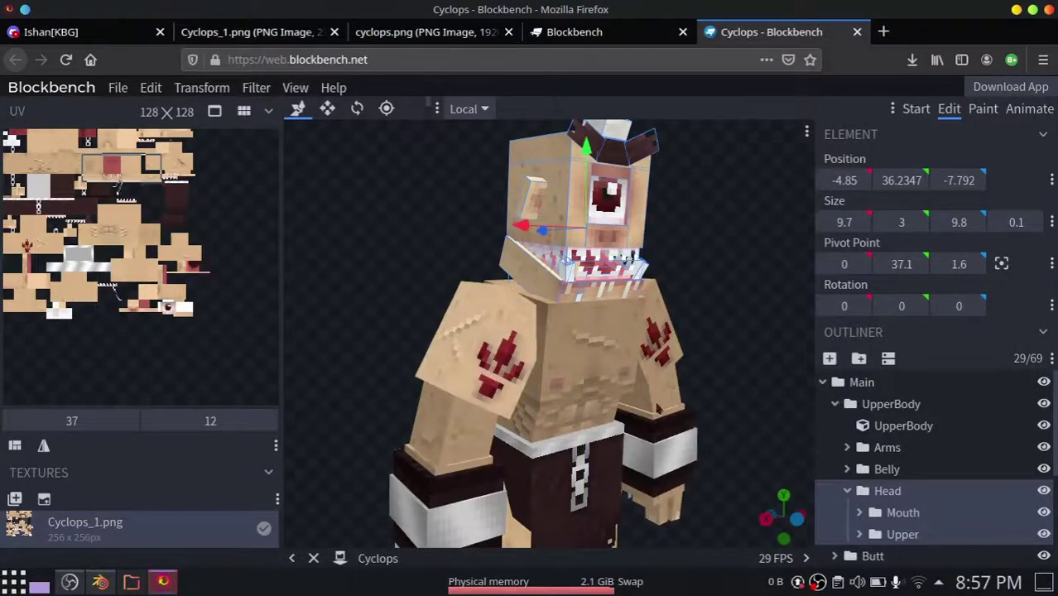
pyautogui.moveTo(745, 348); pyautogui.dragTo(786, 379)
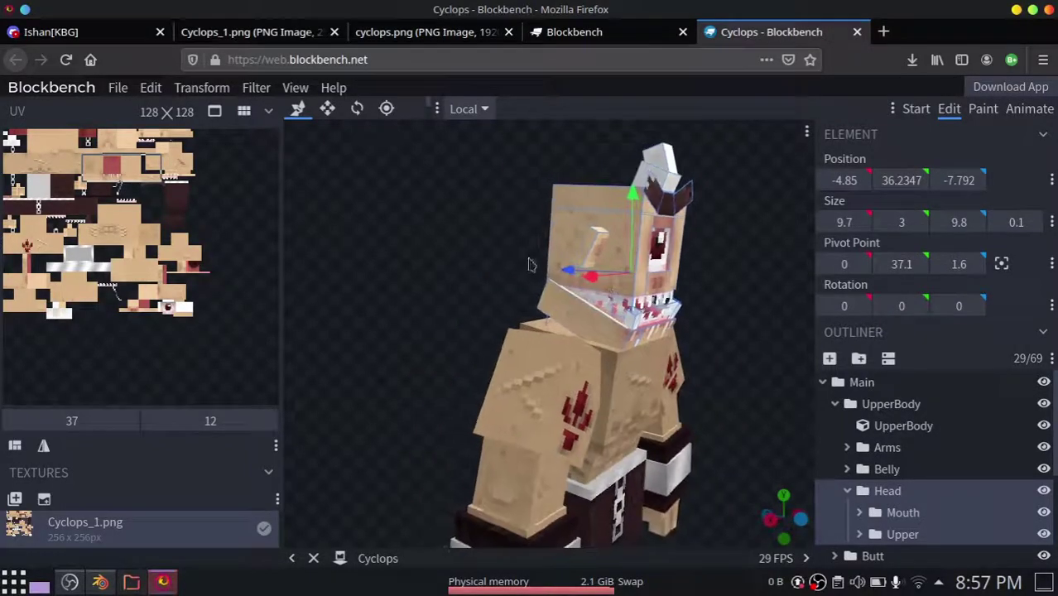
pyautogui.moveTo(571, 273); pyautogui.dragTo(591, 278)
pyautogui.moveTo(660, 204); pyautogui.dragTo(662, 210)
pyautogui.moveTo(719, 402); pyautogui.dragTo(702, 381, button='right')
pyautogui.moveTo(702, 353); pyautogui.dragTo(638, 359)
# Examine the open mouth and raised arms in the cyclops.png reference render and return to the Blockbench model.
pyautogui.click(421, 31)
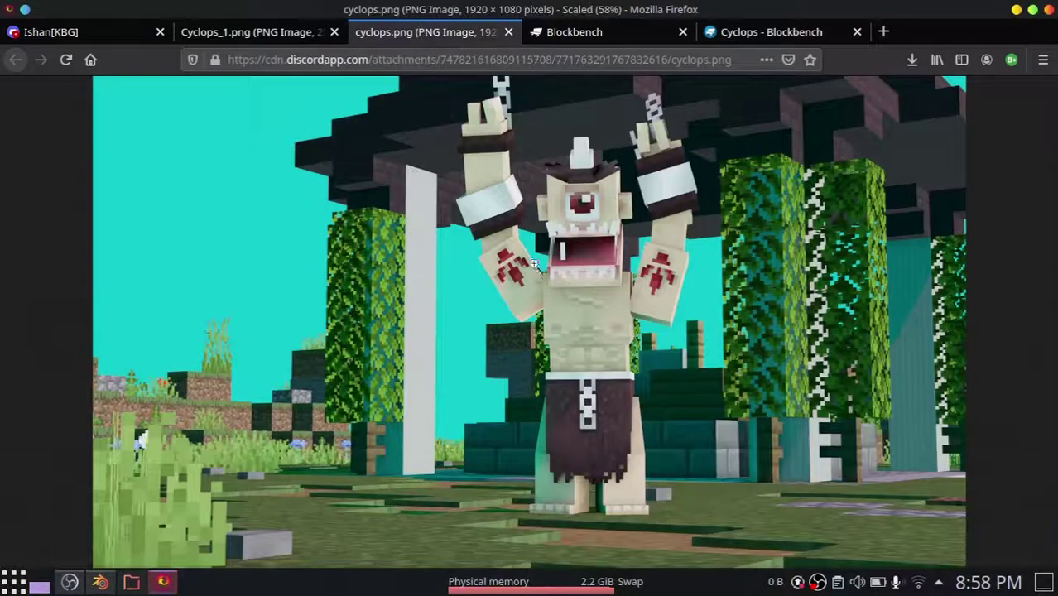
pyautogui.click(587, 252)
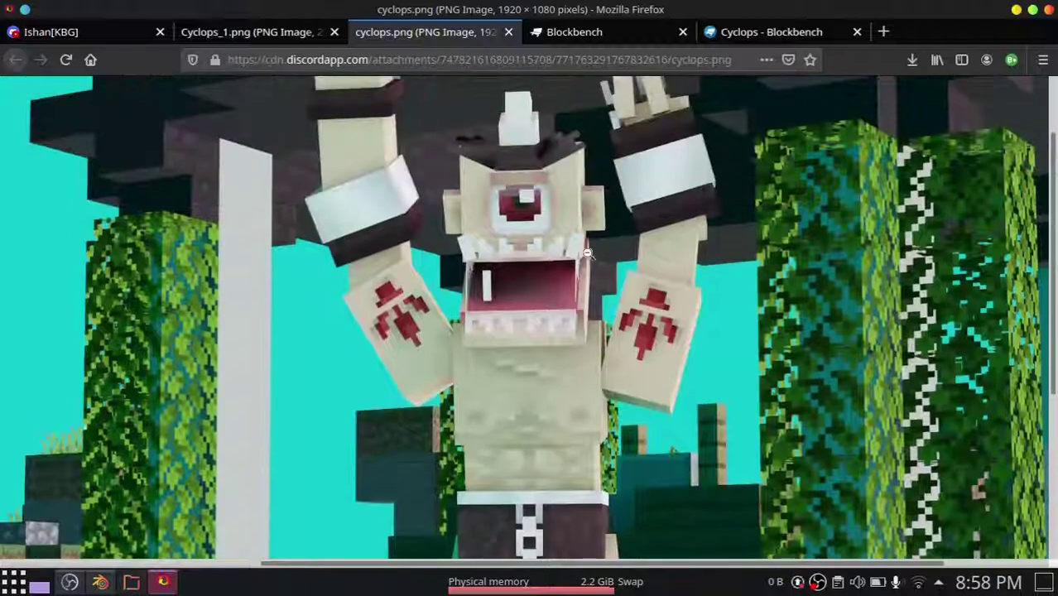
pyautogui.scroll(2, 344, 184)
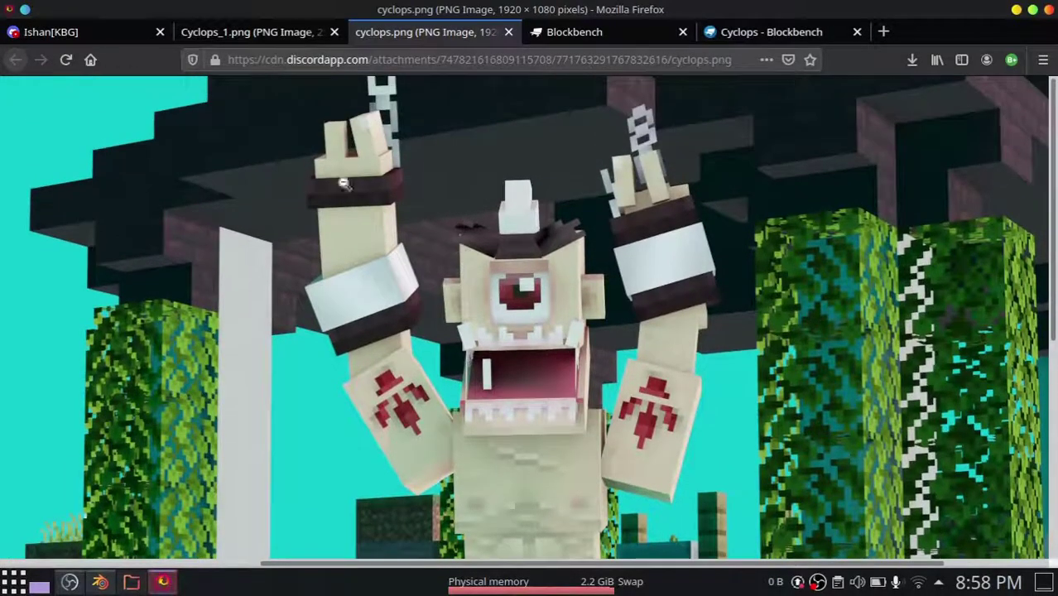
pyautogui.click(739, 33)
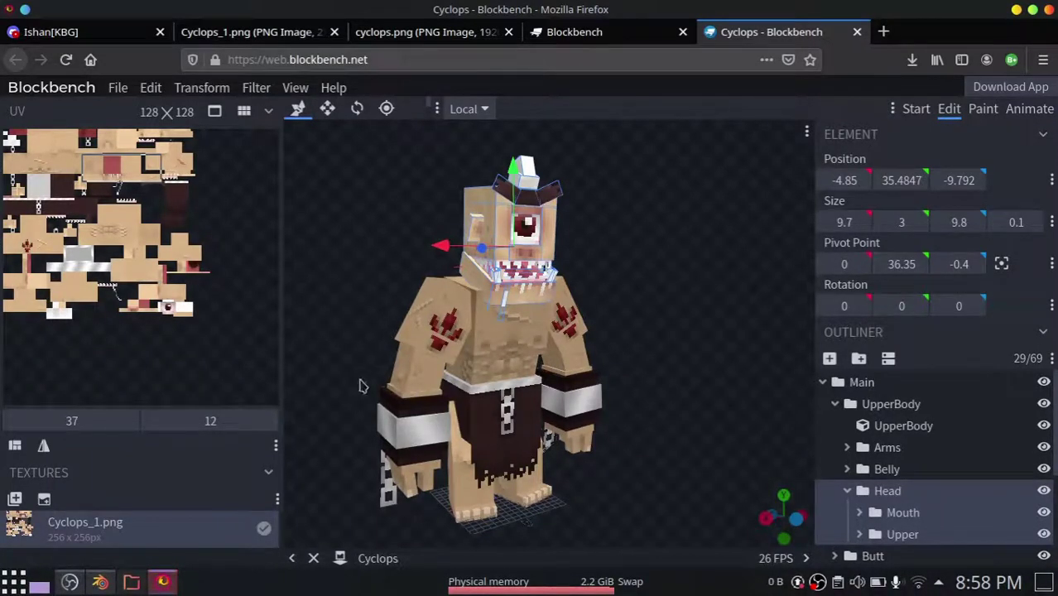
# Rotate the Left arm group to -5 on X, -5 on Y and -35 on Z.
pyautogui.moveTo(629, 331); pyautogui.dragTo(509, 463)
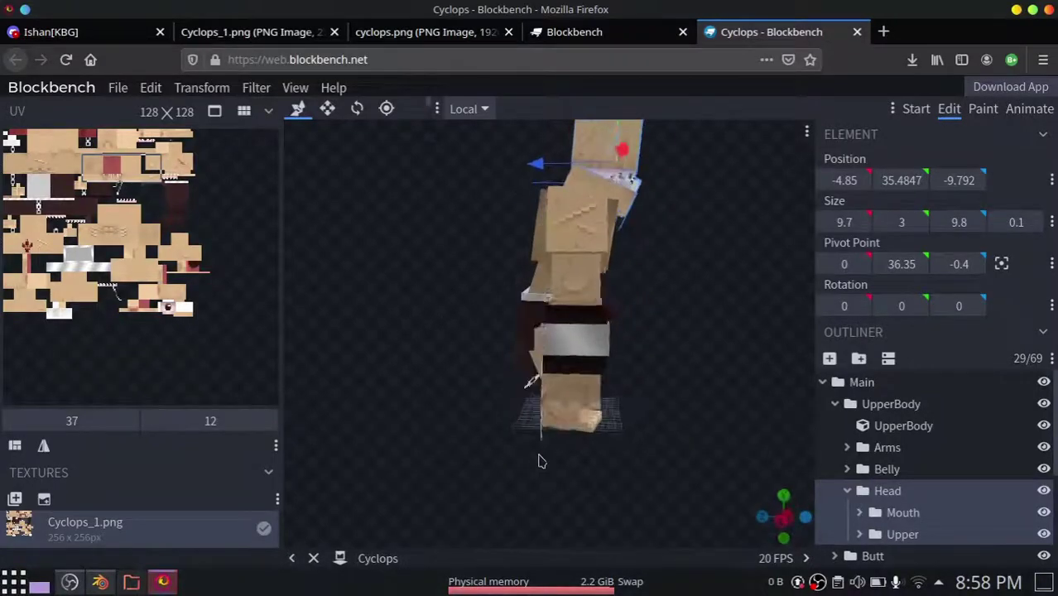
pyautogui.moveTo(539, 462); pyautogui.dragTo(285, 472)
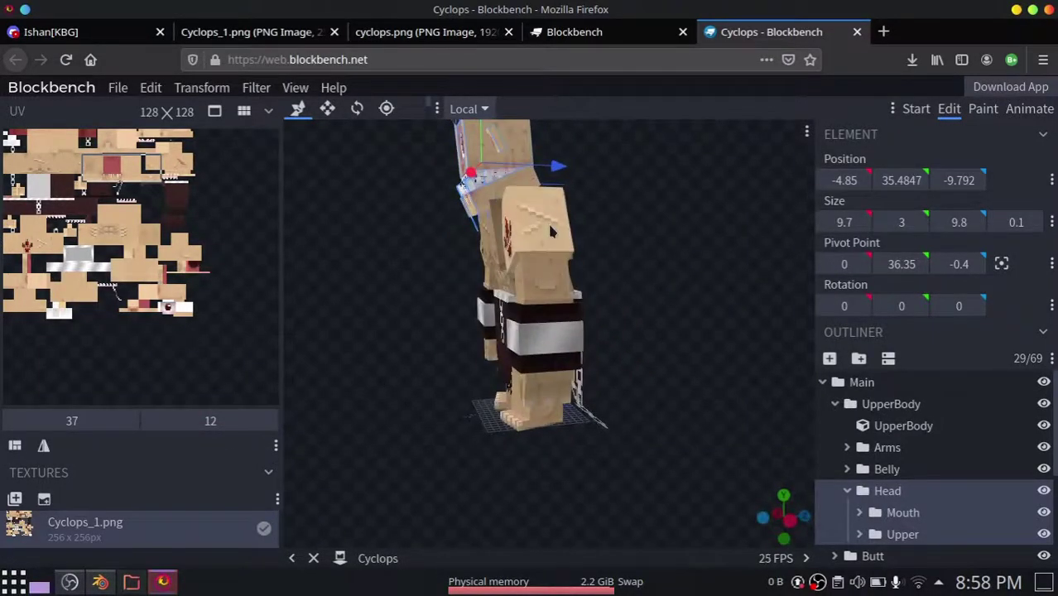
pyautogui.click(552, 232)
pyautogui.click(889, 452)
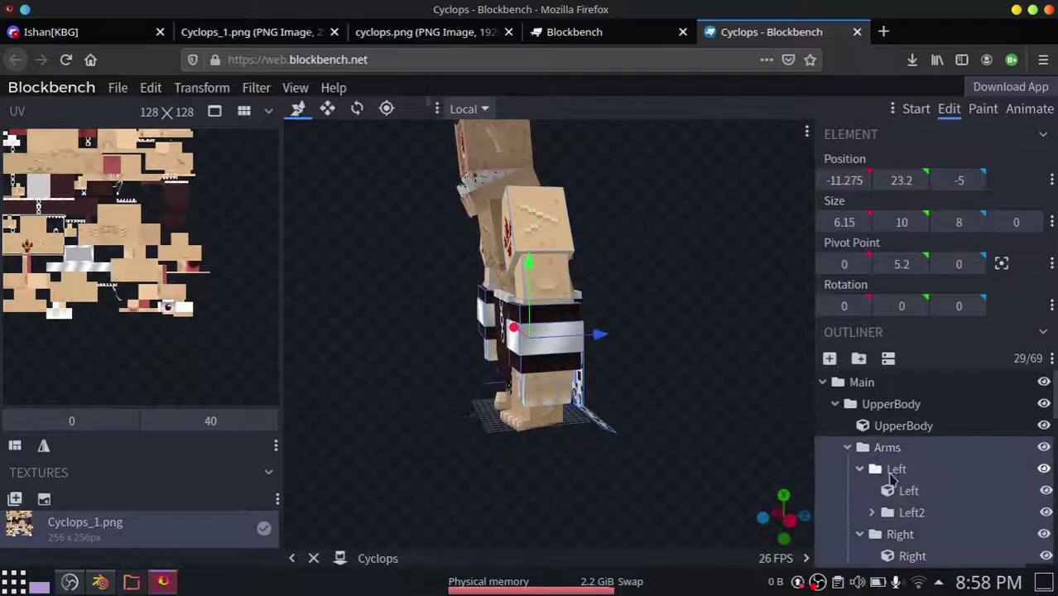
pyautogui.click(894, 471)
pyautogui.click(860, 469)
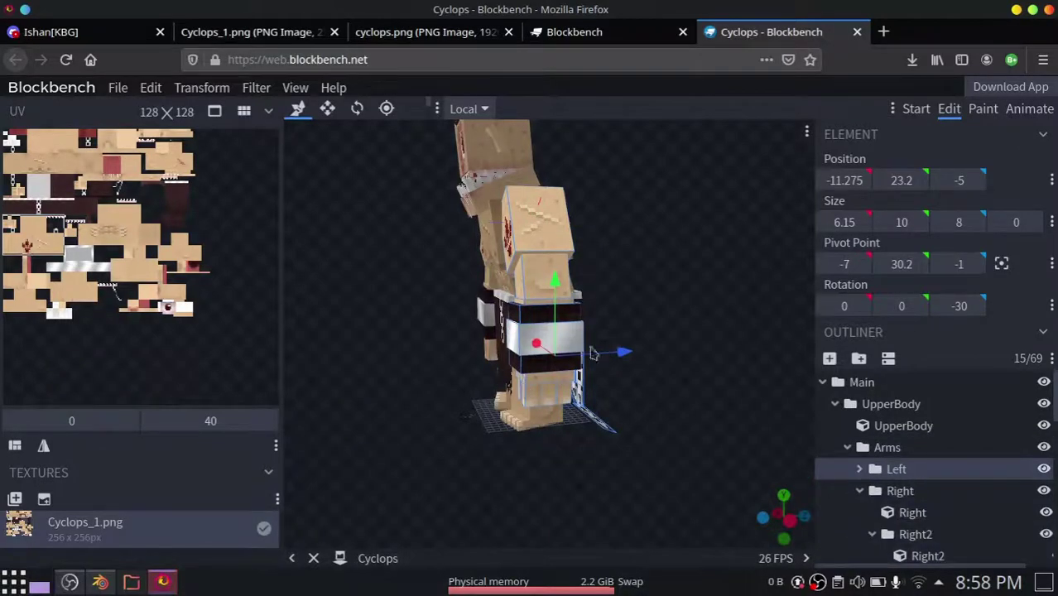
pyautogui.click(357, 109)
pyautogui.moveTo(415, 308); pyautogui.dragTo(569, 266)
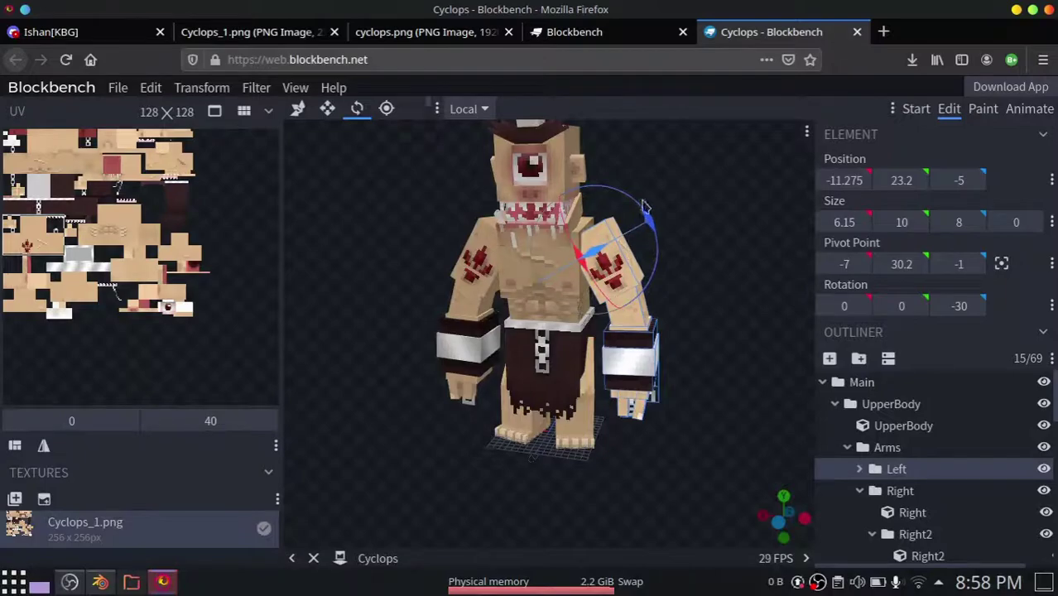
pyautogui.moveTo(654, 240)
pyautogui.mouseDown()
pyautogui.moveTo(666, 253)
pyautogui.moveTo(667, 230)
pyautogui.mouseUp()
pyautogui.moveTo(588, 247)
pyautogui.mouseDown()
pyautogui.moveTo(578, 263)
pyautogui.moveTo(591, 255)
pyautogui.mouseUp()
pyautogui.moveTo(630, 214); pyautogui.dragTo(633, 203)
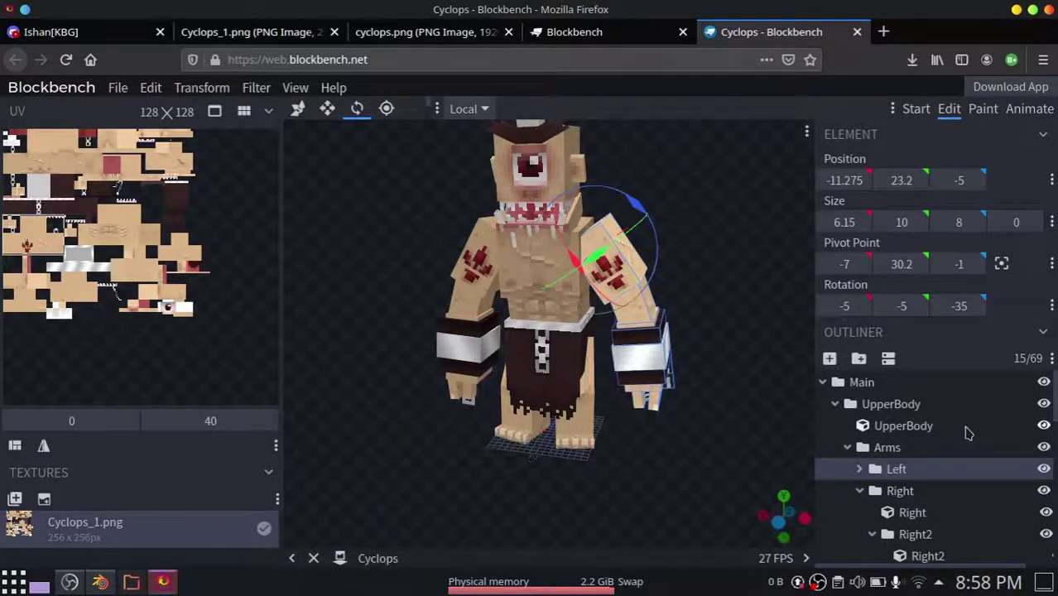
# Rotate the Right arm group to -30 on Y and 47.5 on Z.
pyautogui.click(903, 492)
pyautogui.moveTo(562, 235); pyautogui.dragTo(567, 256)
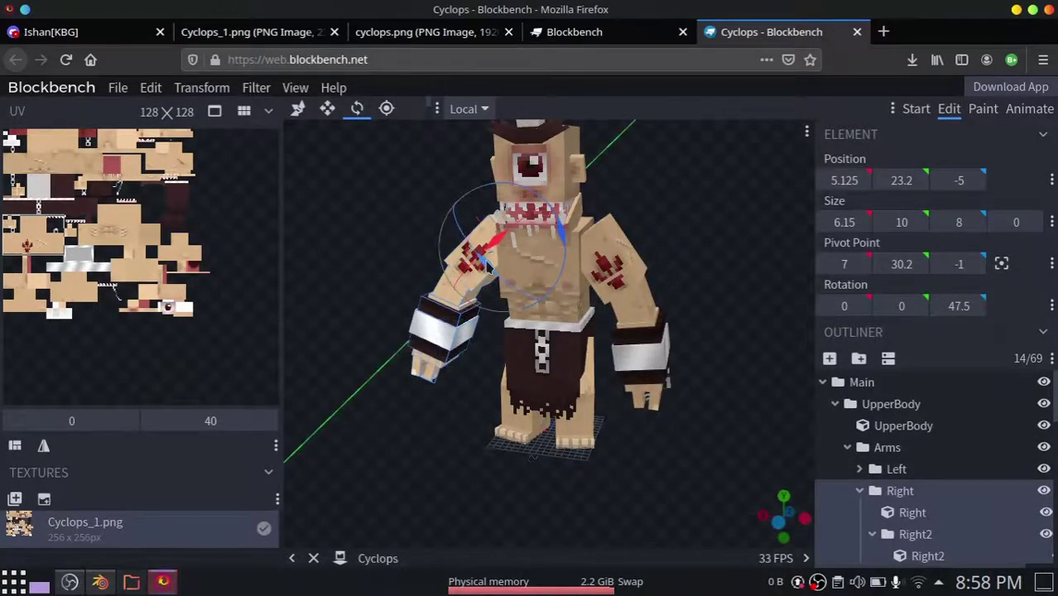
pyautogui.moveTo(489, 265); pyautogui.dragTo(522, 288)
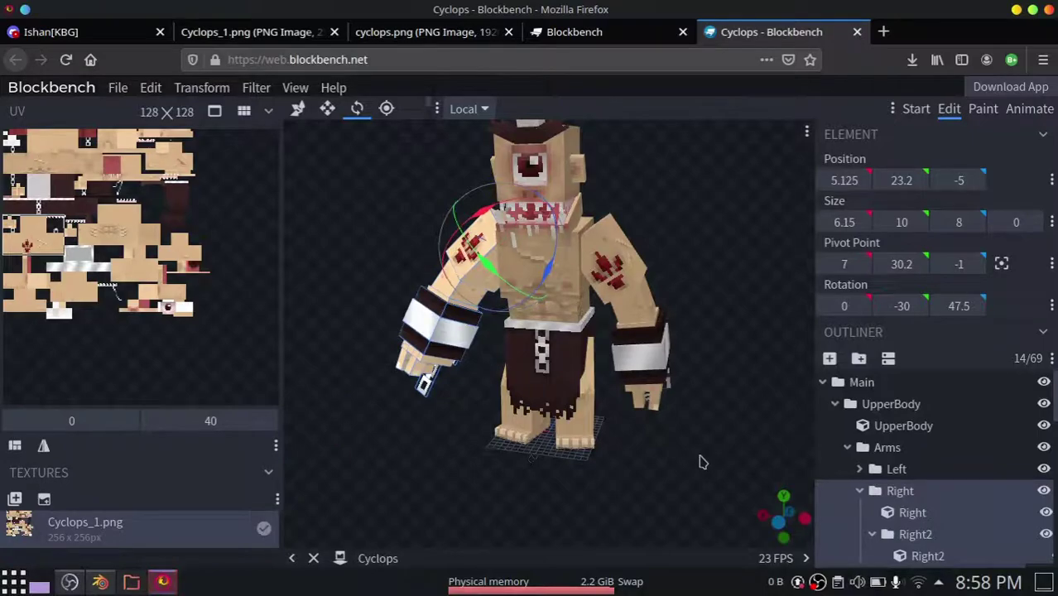
# Rotate the Chains2 group on the right wrist to -7.5 on X and -15 on Z.
pyautogui.moveTo(700, 462); pyautogui.dragTo(656, 396)
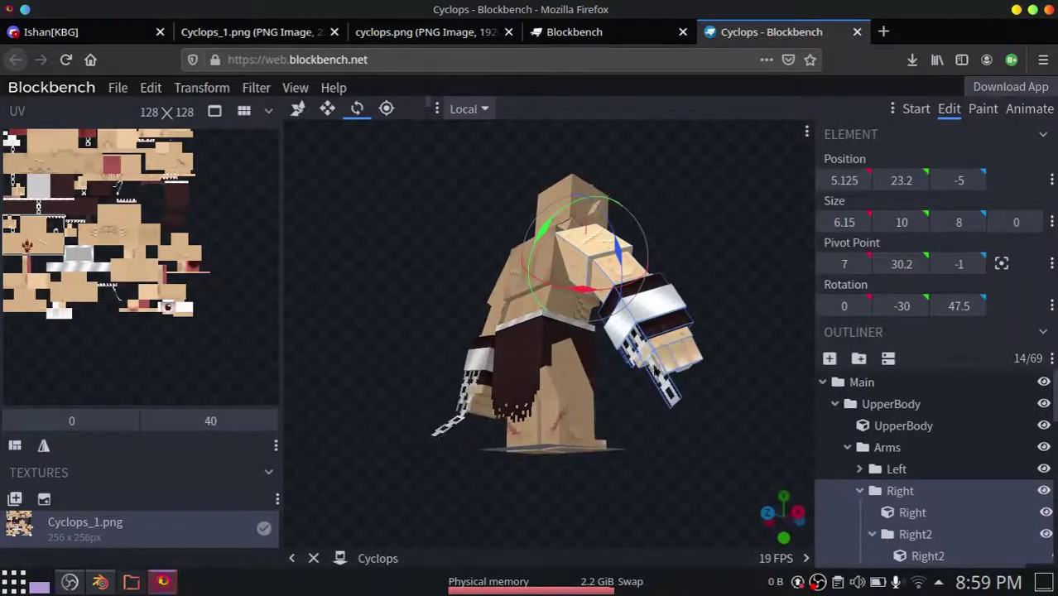
pyautogui.click(567, 427)
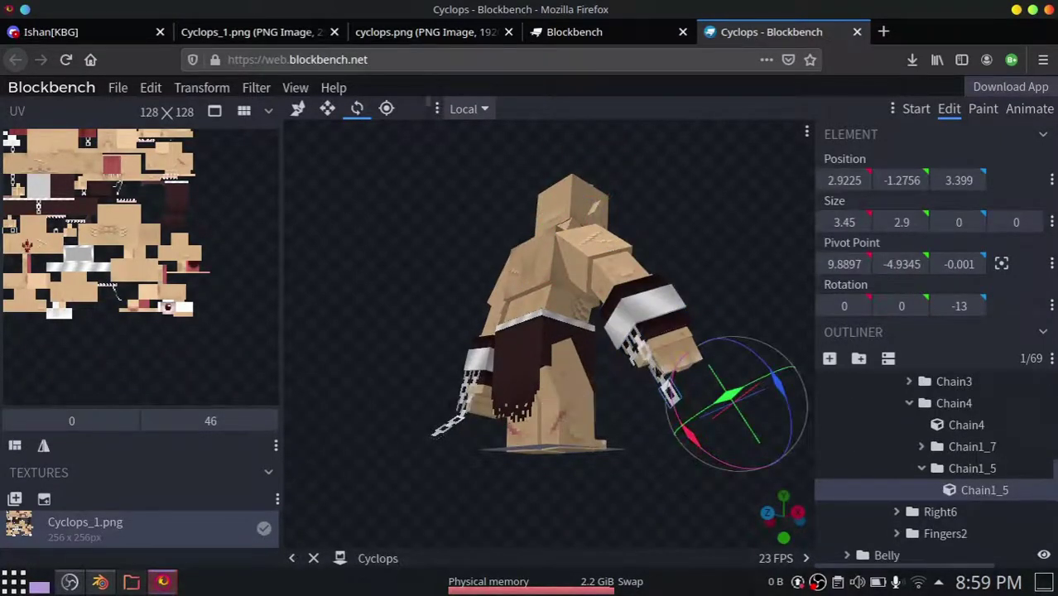
pyautogui.click(970, 468)
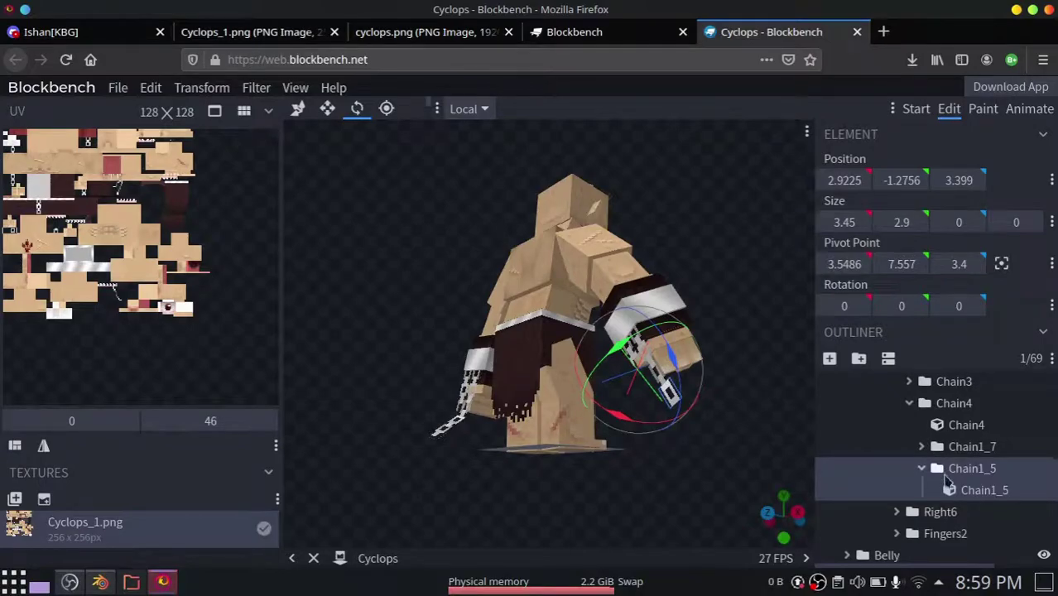
pyautogui.scroll(1, 926, 452)
pyautogui.click(927, 409)
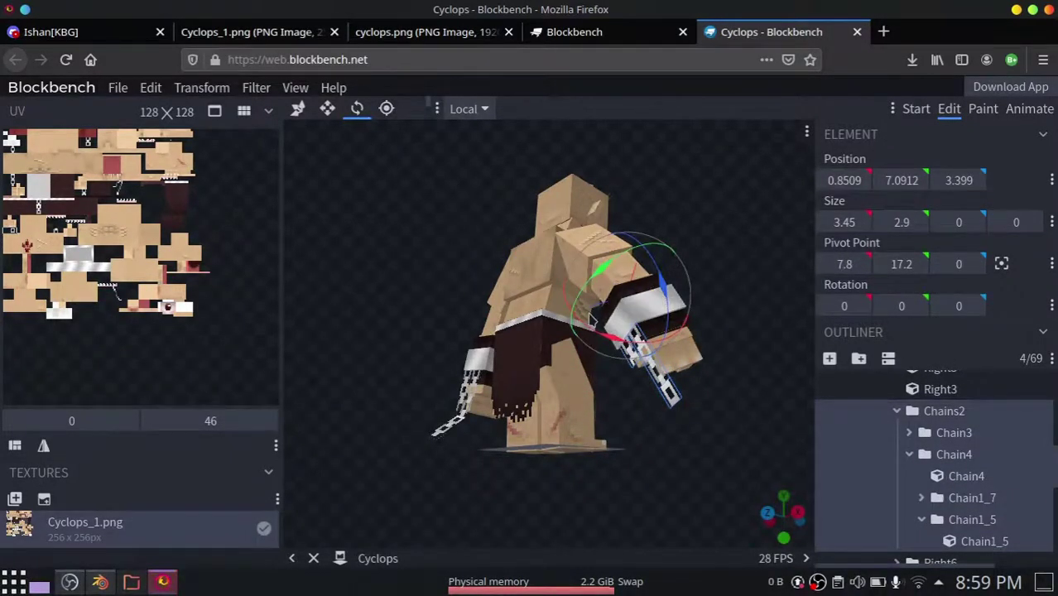
pyautogui.moveTo(603, 335); pyautogui.dragTo(613, 347)
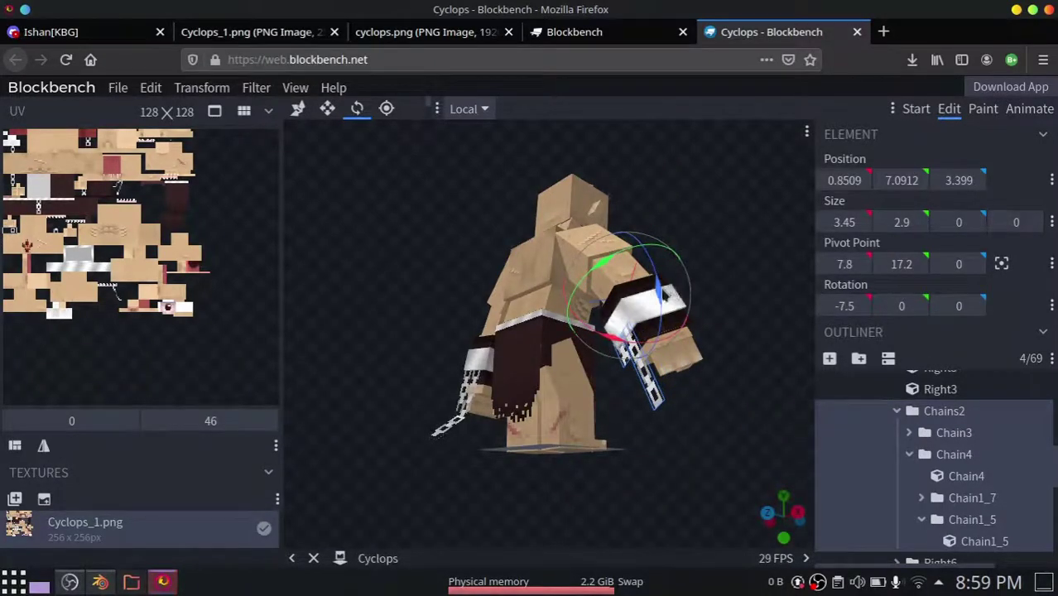
pyautogui.moveTo(684, 290); pyautogui.dragTo(580, 379)
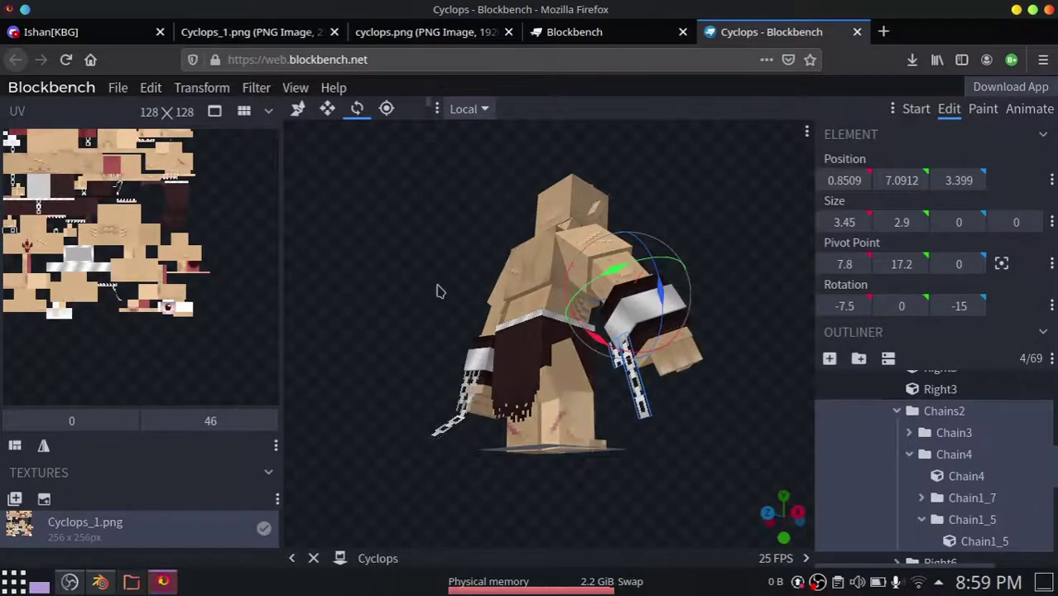
# Move the Chains2 group along the X axis, bringing its X position to about 2.85.
pyautogui.click(298, 109)
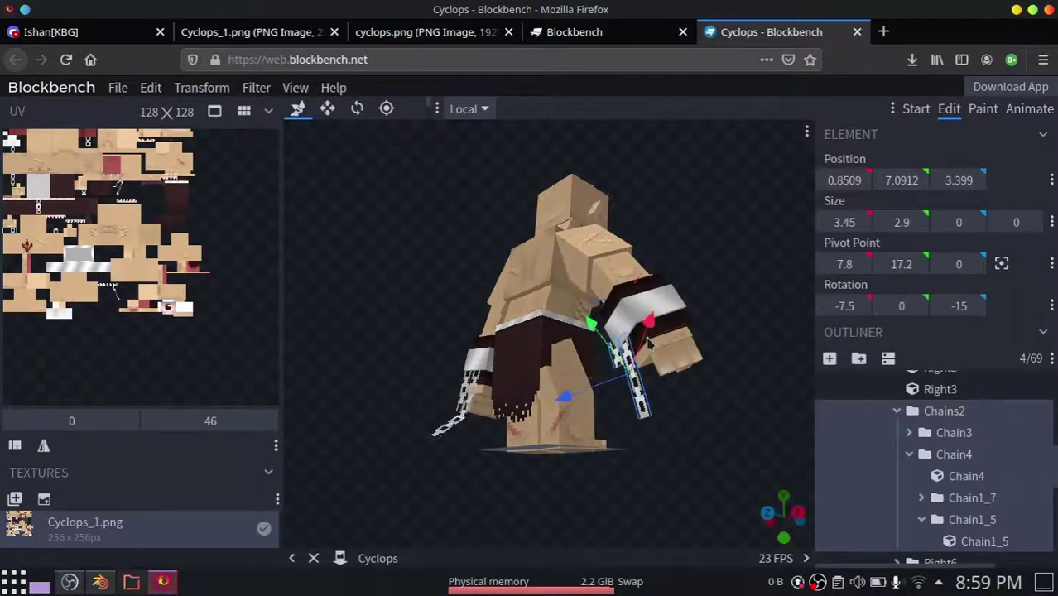
pyautogui.moveTo(582, 394); pyautogui.dragTo(582, 417)
pyautogui.moveTo(649, 454); pyautogui.dragTo(583, 449, button='right')
pyautogui.moveTo(583, 449); pyautogui.dragTo(662, 454)
pyautogui.moveTo(461, 489); pyautogui.dragTo(348, 448)
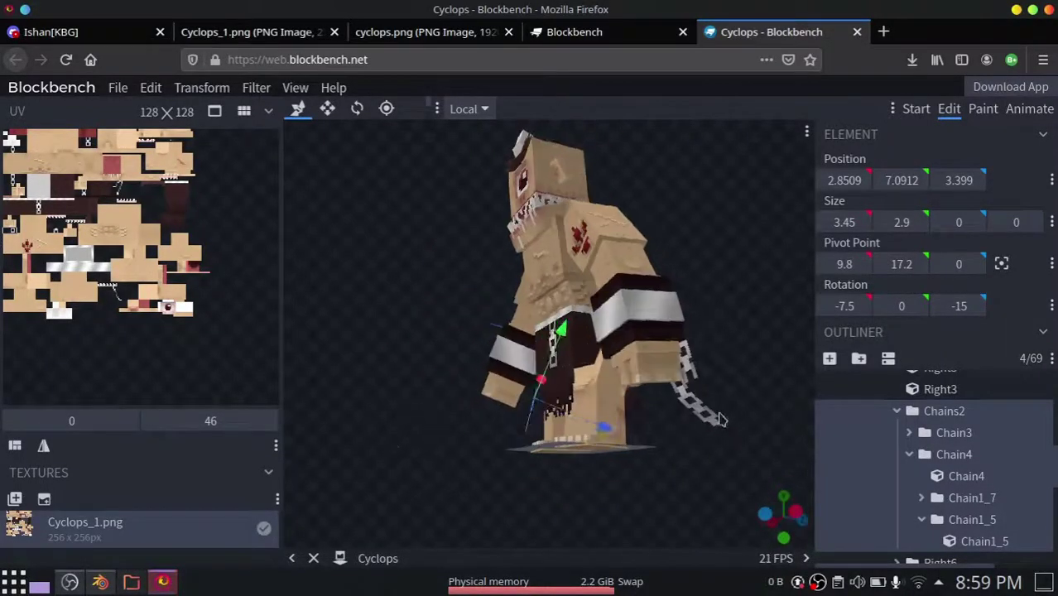
# Examine the pose of the arms, head and chains from several angles and distances.
pyautogui.moveTo(737, 335); pyautogui.dragTo(714, 211)
pyautogui.scroll(-10, 704, 215)
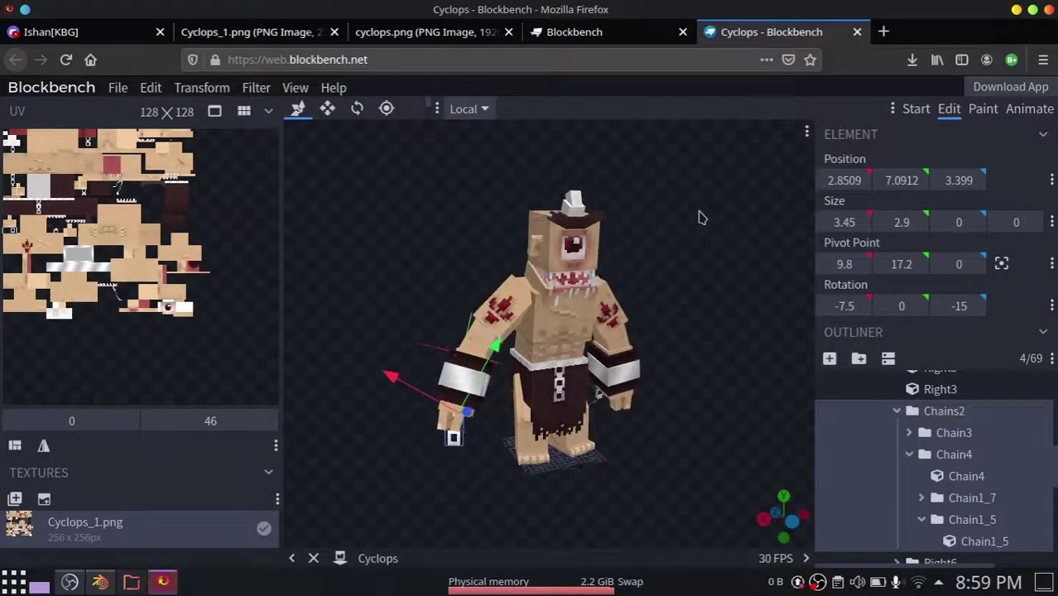
pyautogui.scroll(8, 654, 380)
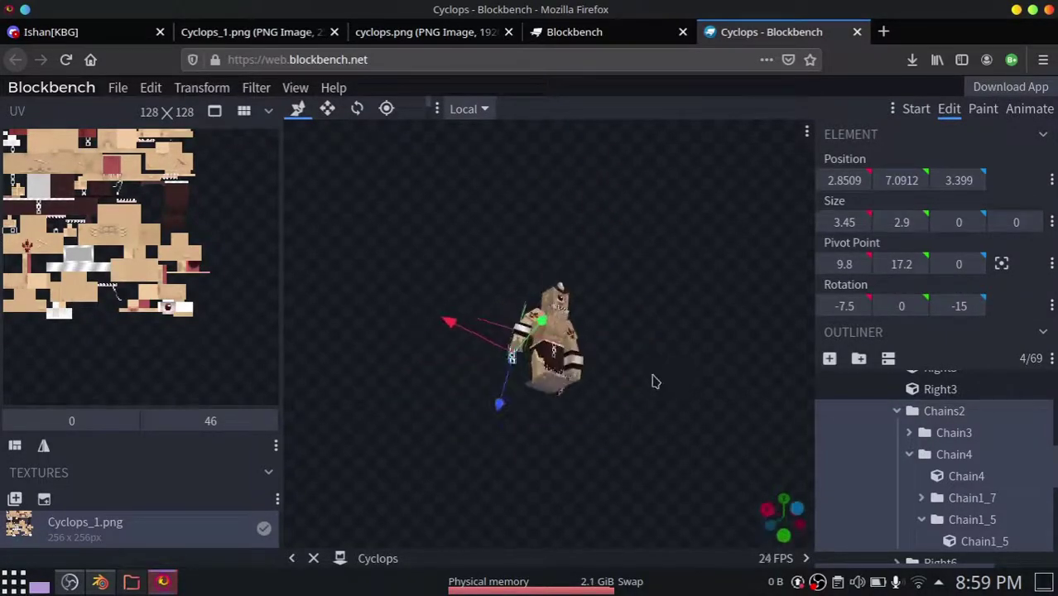
pyautogui.scroll(2, 630, 302)
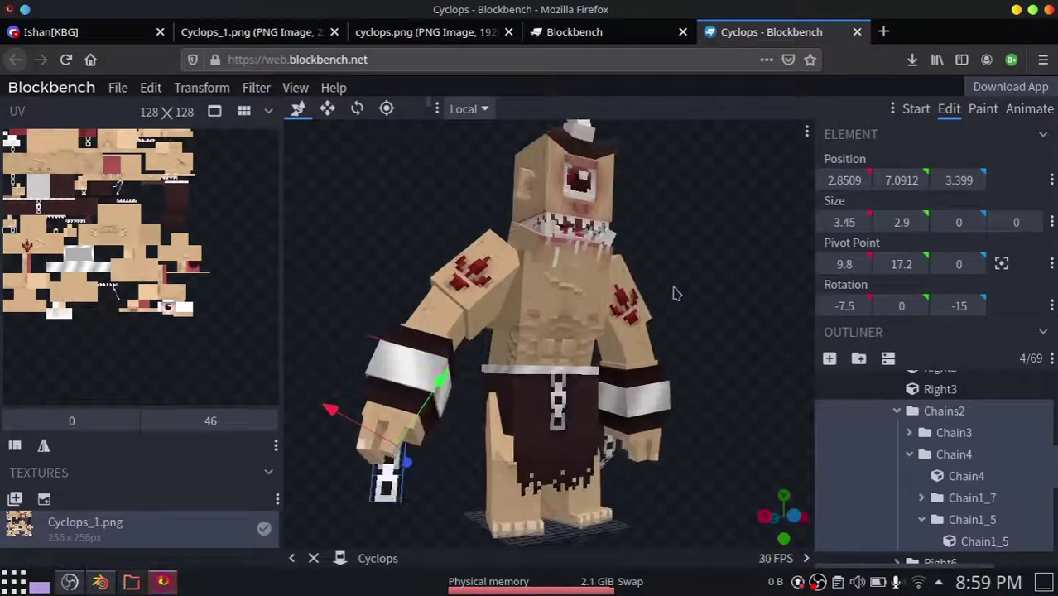
pyautogui.moveTo(695, 260); pyautogui.dragTo(704, 269, button='right')
pyautogui.scroll(-3, 704, 269)
pyautogui.scroll(2, 700, 267)
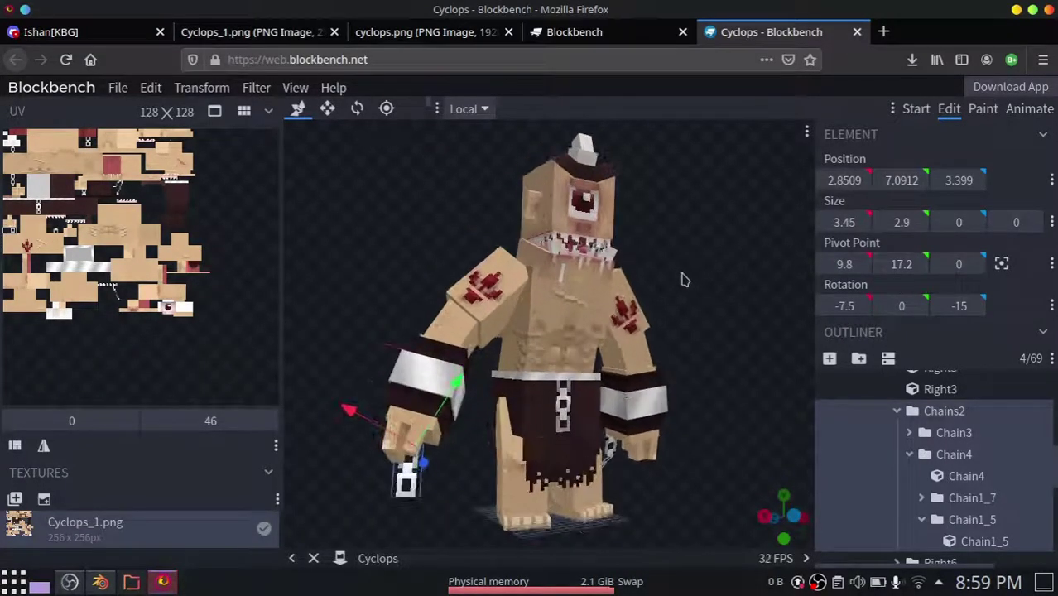
pyautogui.scroll(-3, 683, 279)
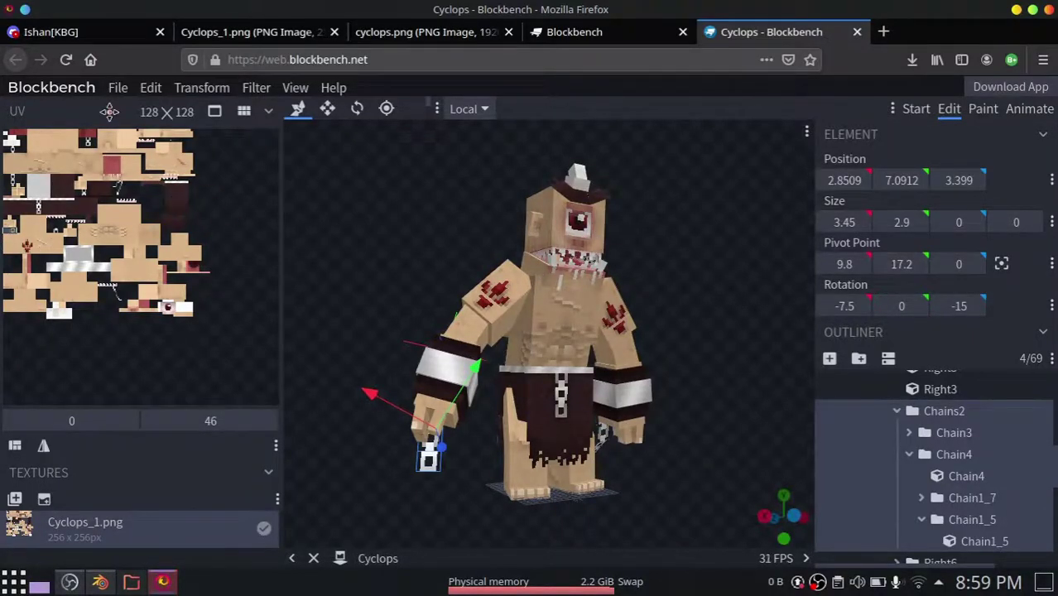
# Export the Cyclops as an OBJ model and save the resulting assets.zip file.
pyautogui.click(116, 87)
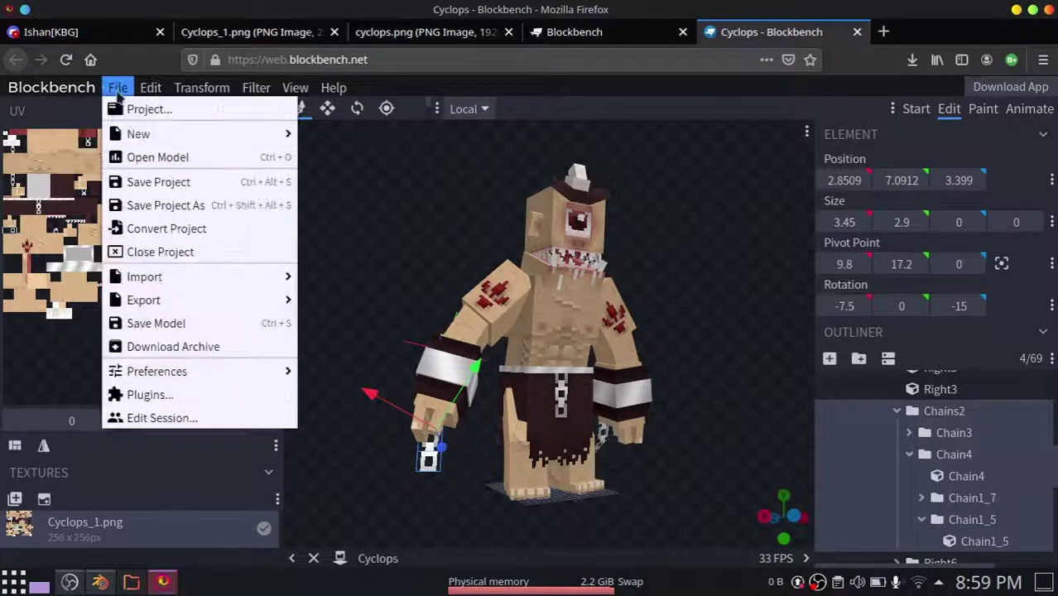
pyautogui.moveTo(207, 301)
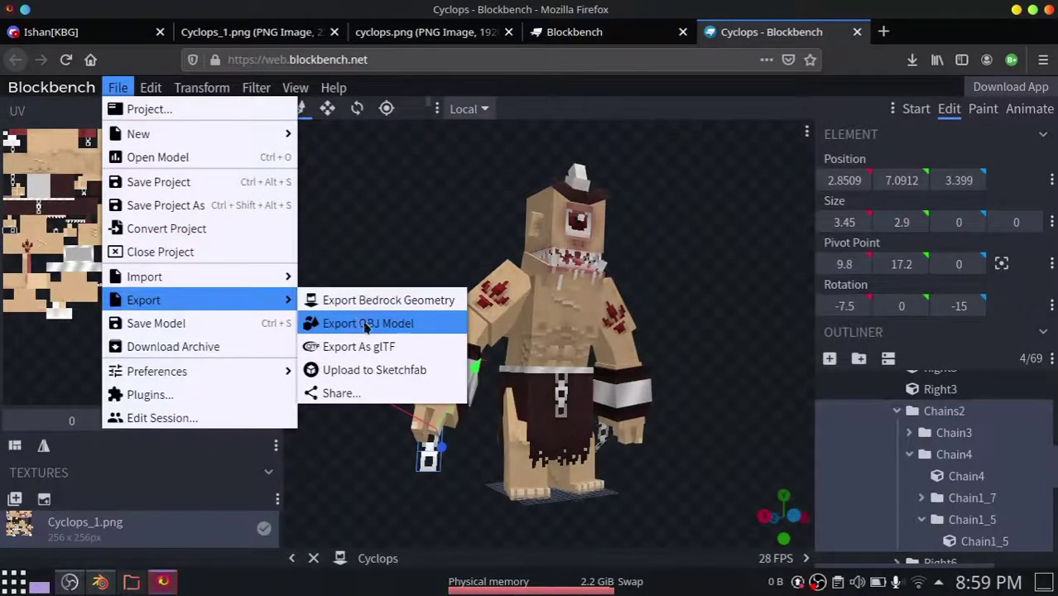
pyautogui.click(406, 330)
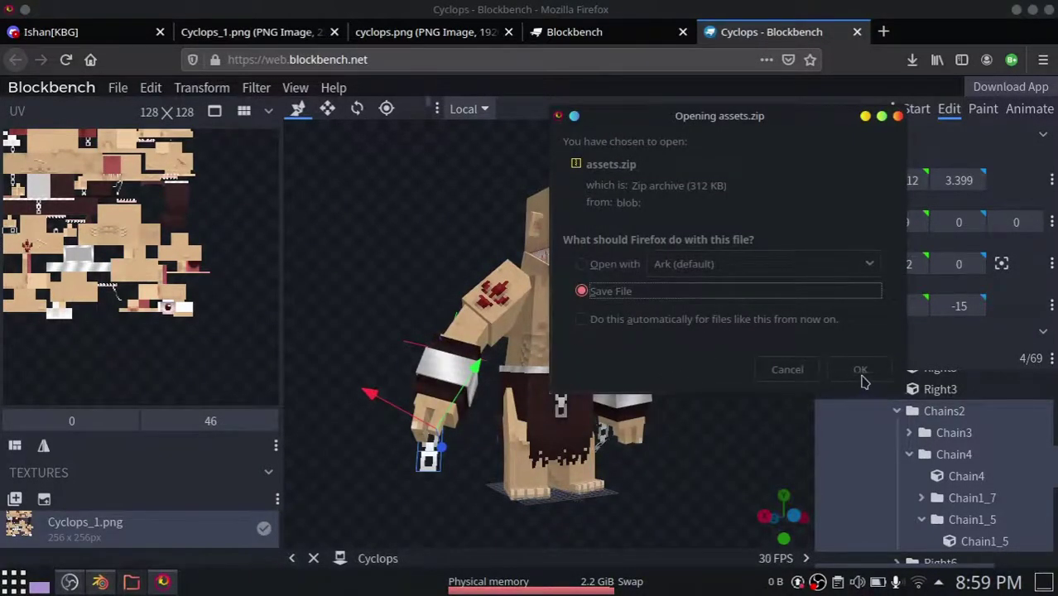
pyautogui.click(861, 372)
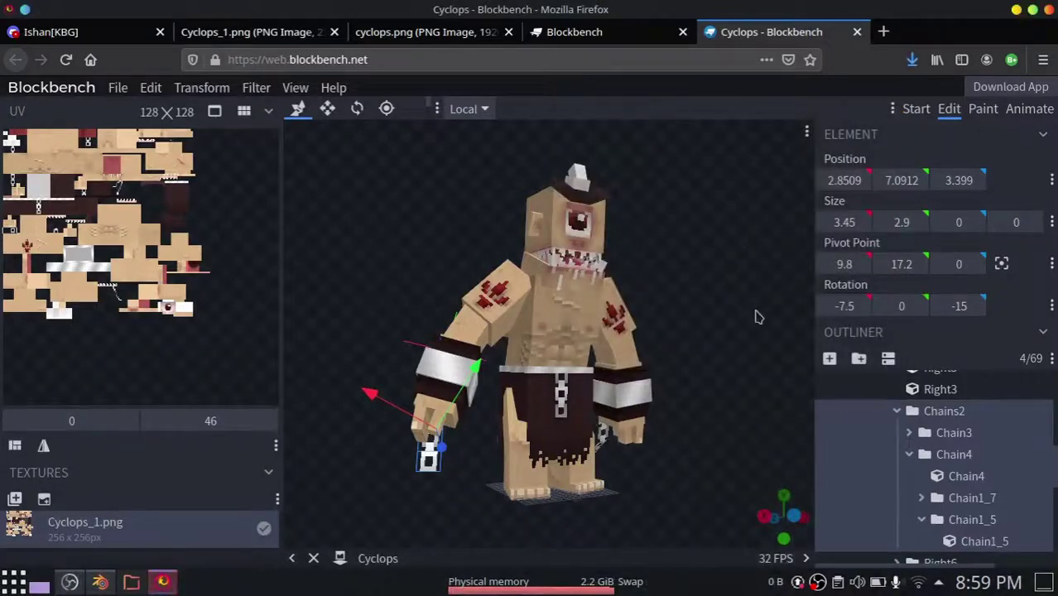
# Open the downloaded assets.zip in Ark and move its window toward the middle of the screen.
pyautogui.click(914, 58)
pyautogui.click(650, 107)
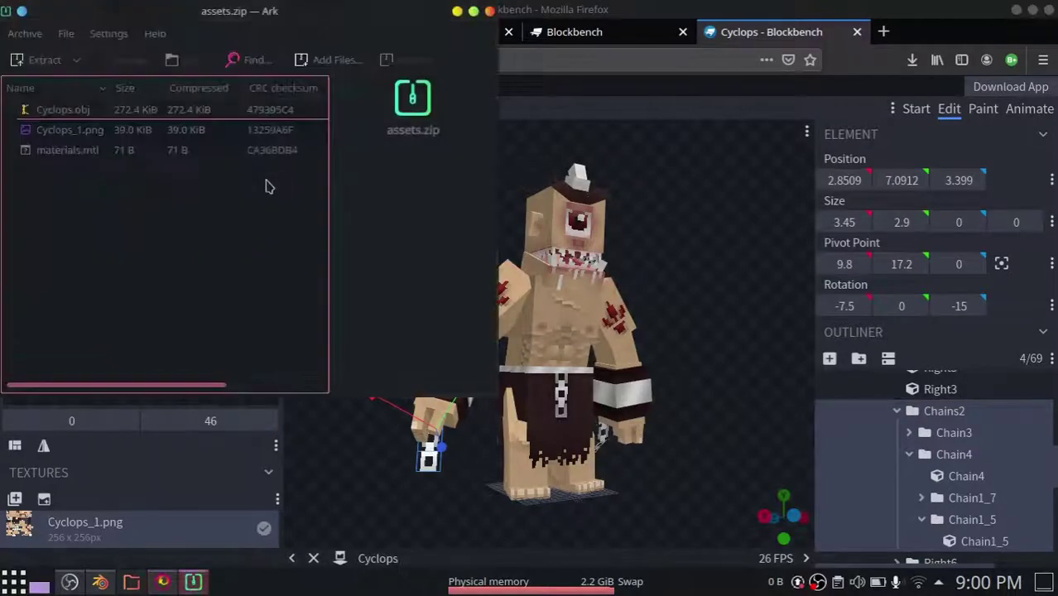
pyautogui.moveTo(236, 21); pyautogui.dragTo(524, 97)
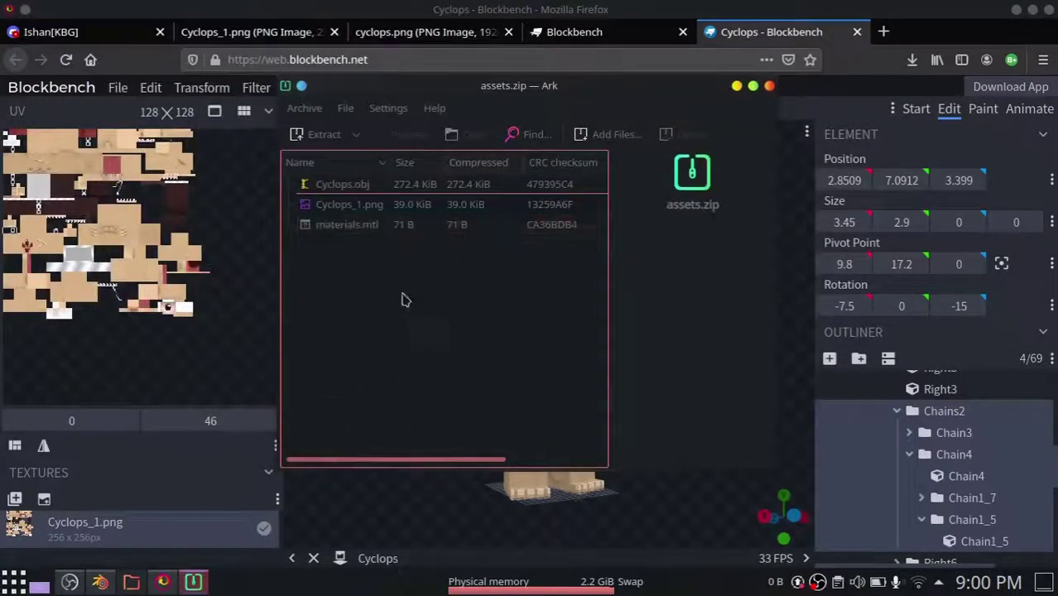
# Extract Cyclops.obj, Cyclops_1.png and materials.mtl from the archive into the Home folder in Dolphin.
pyautogui.click(328, 227)
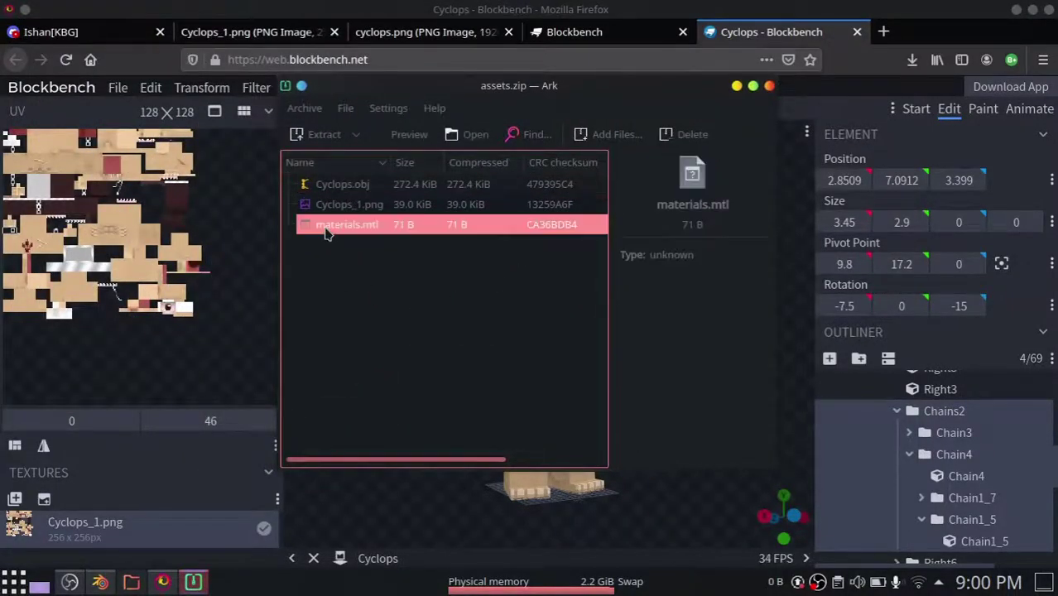
pyautogui.keyDown('ctrl'); pyautogui.click(362, 205); pyautogui.keyUp('ctrl')
pyautogui.keyDown('ctrl'); pyautogui.click(366, 186); pyautogui.keyUp('ctrl')
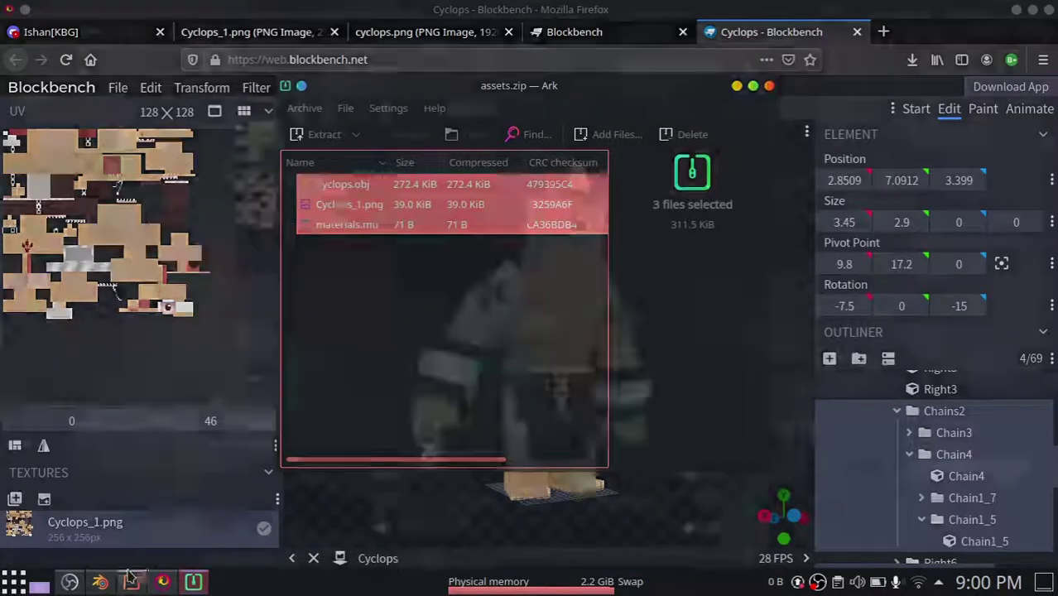
pyautogui.click(131, 582)
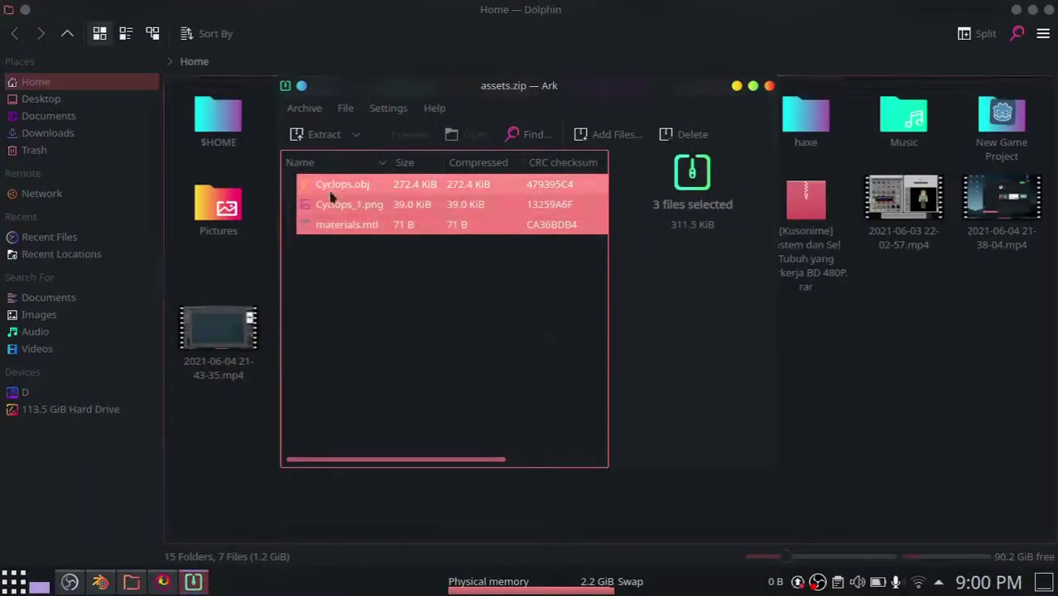
pyautogui.moveTo(331, 192); pyautogui.dragTo(266, 440)
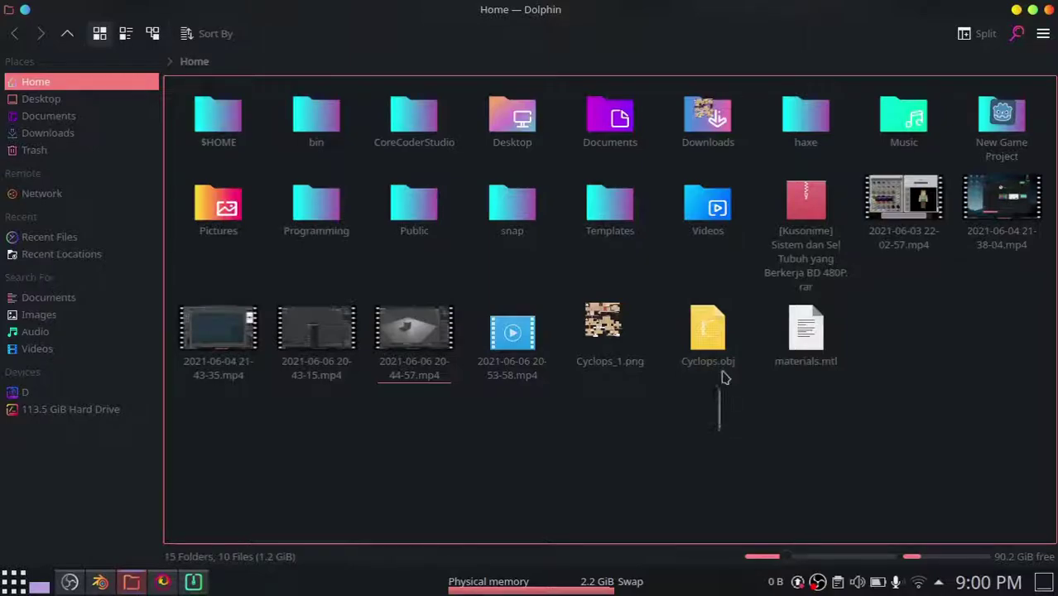
pyautogui.moveTo(722, 377); pyautogui.dragTo(704, 436)
# Switch to Blender and delete the red cube and the ground plane from the scene.
pyautogui.click(101, 581)
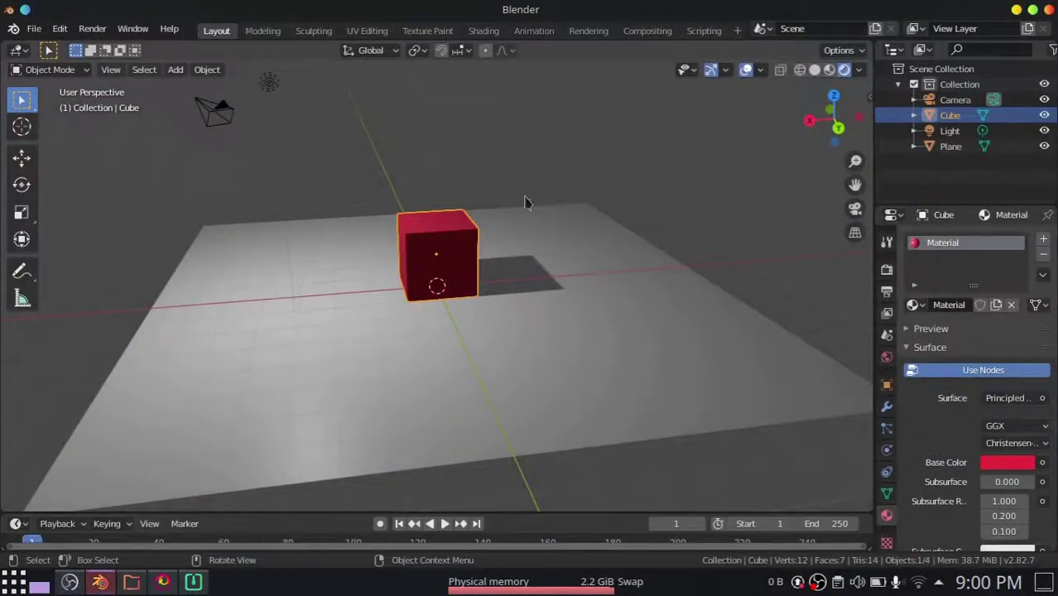
pyautogui.moveTo(516, 164); pyautogui.dragTo(560, 181)
pyautogui.click(465, 247)
pyautogui.press('x')
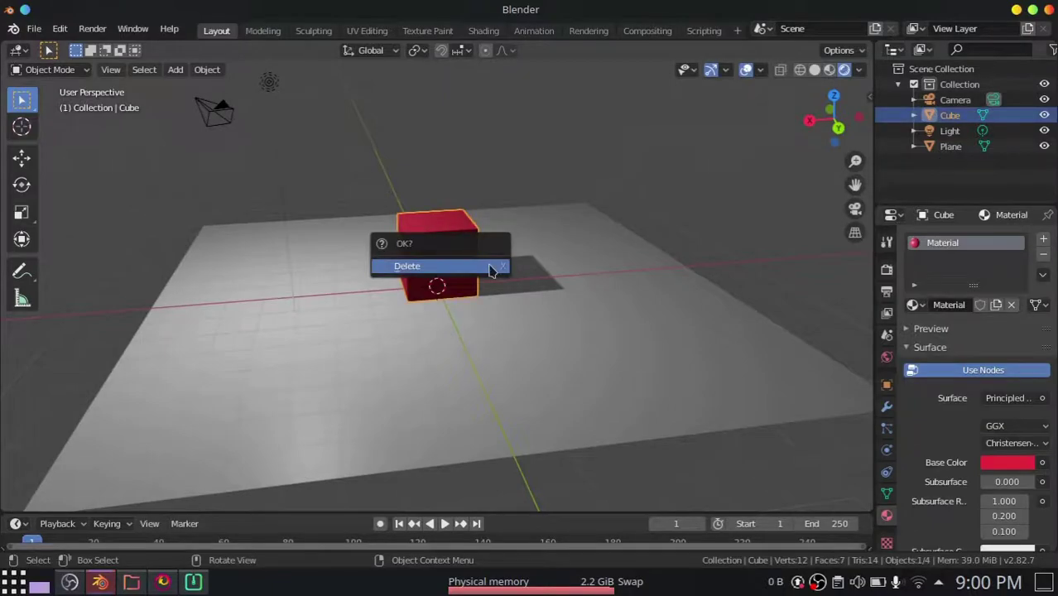
pyautogui.click(490, 265)
pyautogui.click(443, 297)
pyautogui.press('Delete')
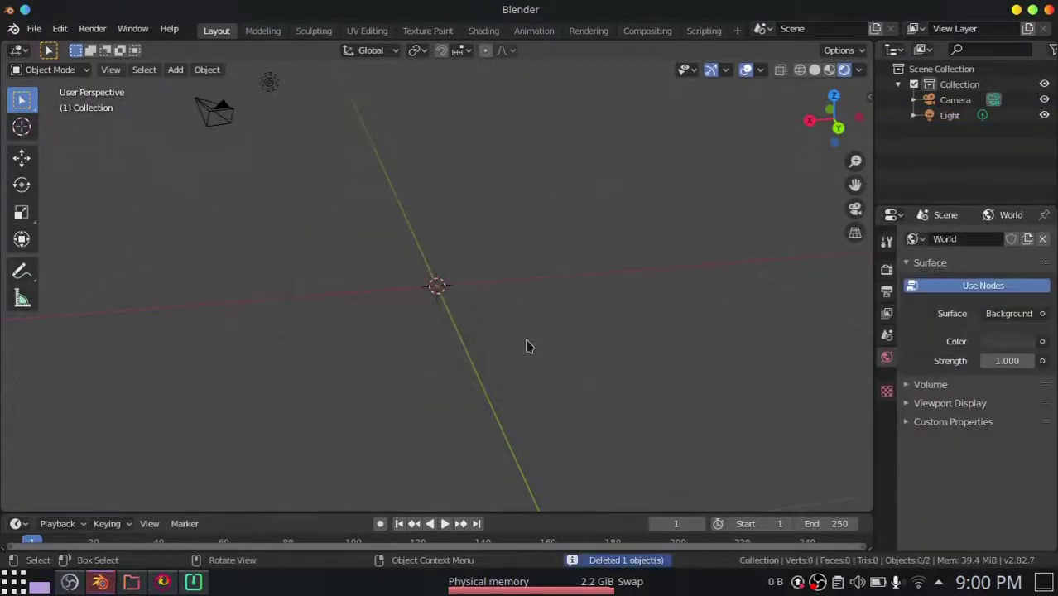
pyautogui.rightClick(406, 340)
# Import Cyclops.obj from the Home folder into the scene as a Wavefront OBJ.
pyautogui.moveTo(517, 275); pyautogui.dragTo(314, 207, button='middle')
pyautogui.click(34, 30)
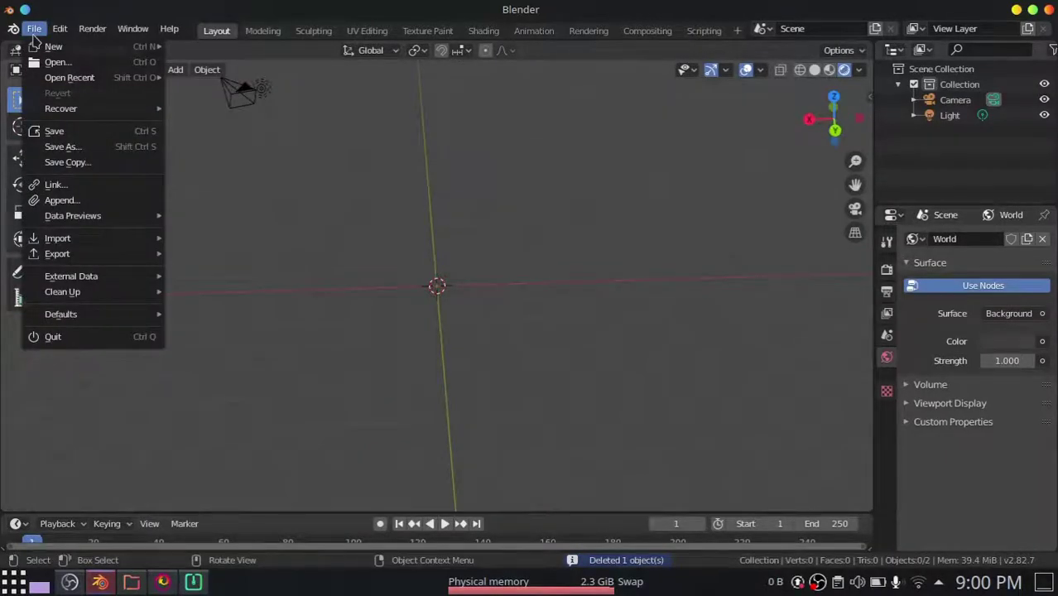
pyautogui.click(271, 370)
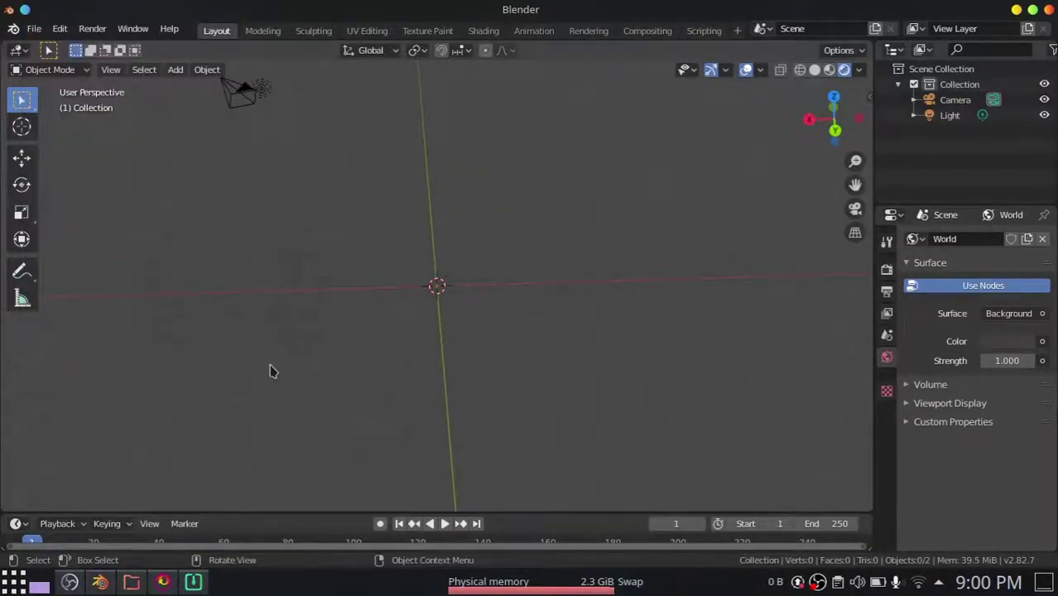
pyautogui.click(404, 377)
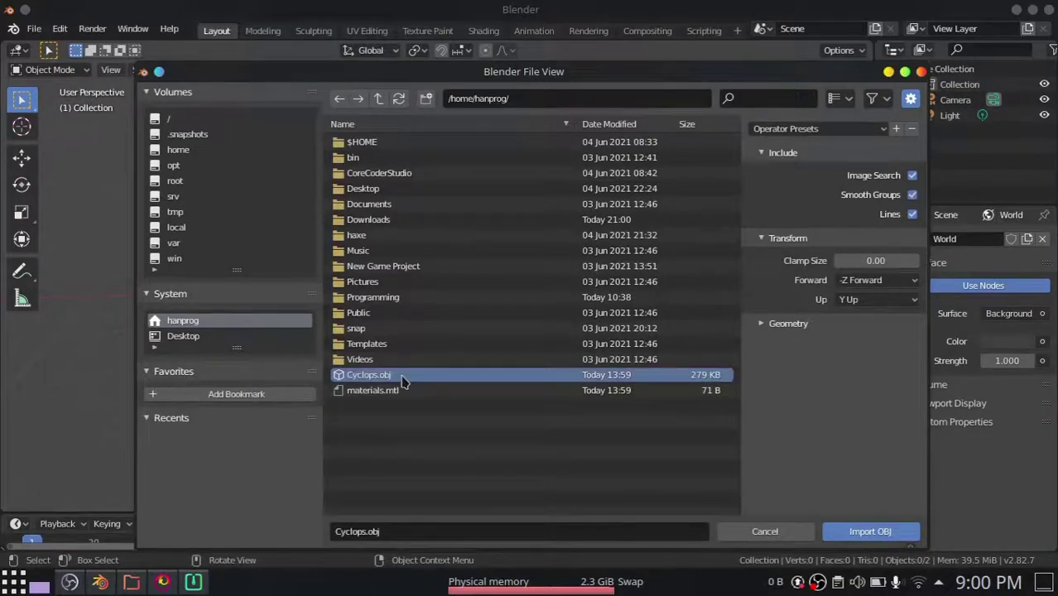
pyautogui.doubleClick(404, 376)
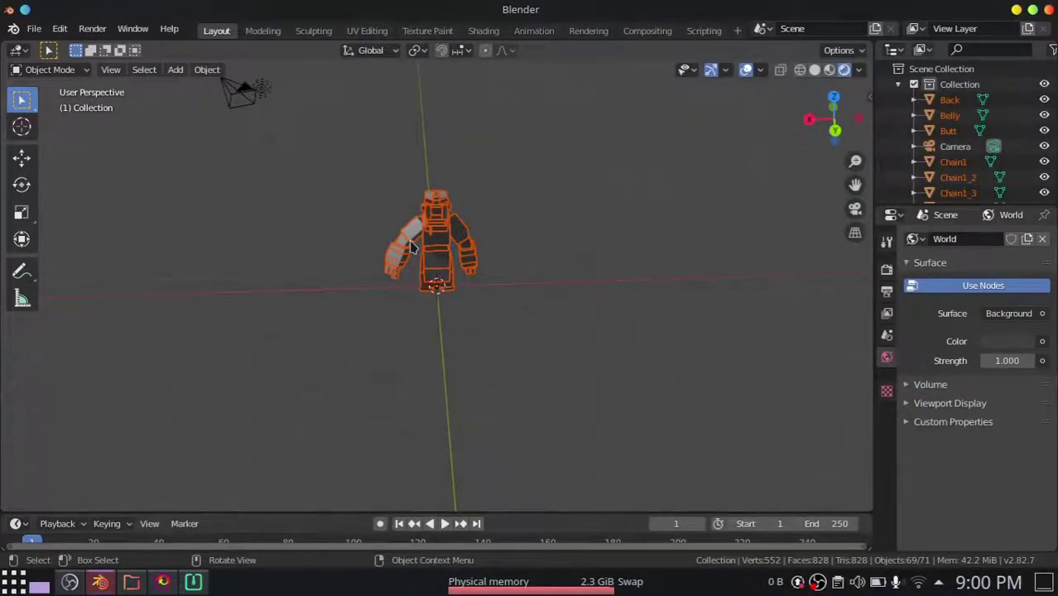
# Join all the Cyclops parts into a single object with the chest as the active part, leaving out the light.
pyautogui.moveTo(412, 247); pyautogui.dragTo(480, 193, button='middle')
pyautogui.click(479, 193)
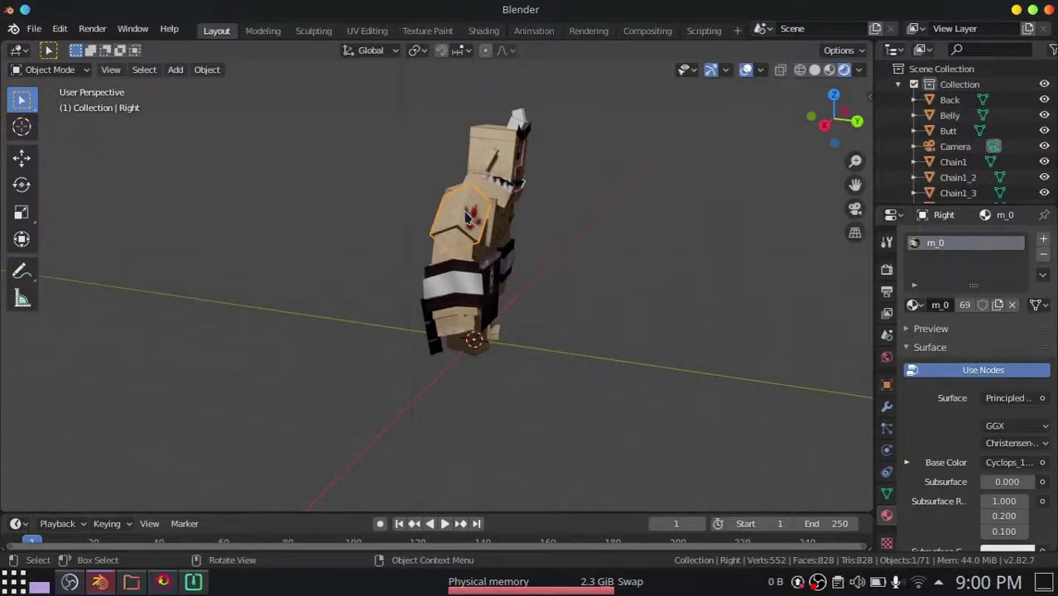
pyautogui.scroll(-3, 376, 229)
pyautogui.press('b')
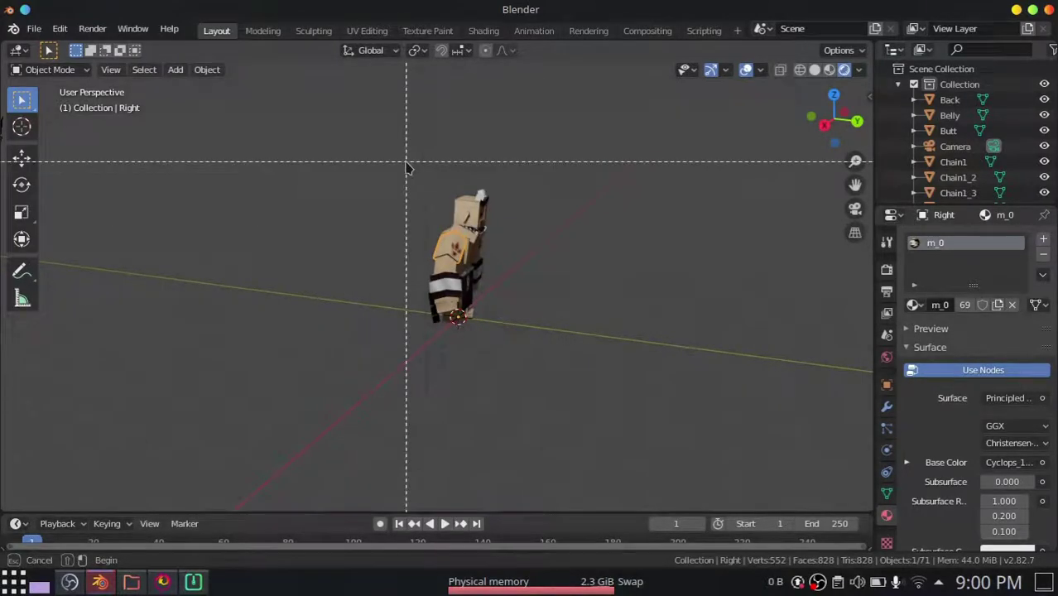
pyautogui.moveTo(390, 152); pyautogui.dragTo(588, 324)
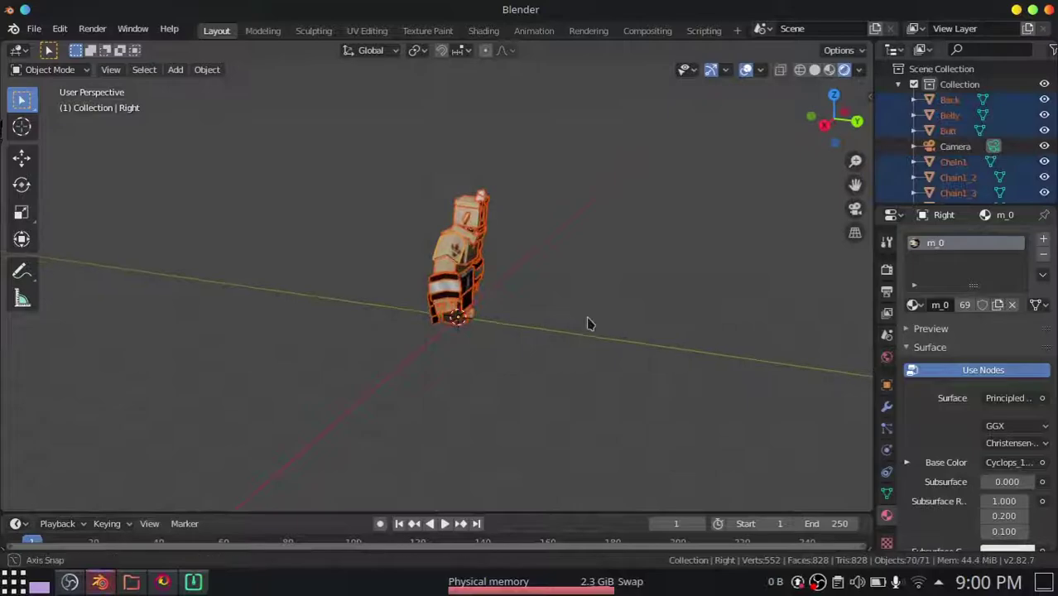
pyautogui.moveTo(588, 324); pyautogui.dragTo(303, 160, button='middle')
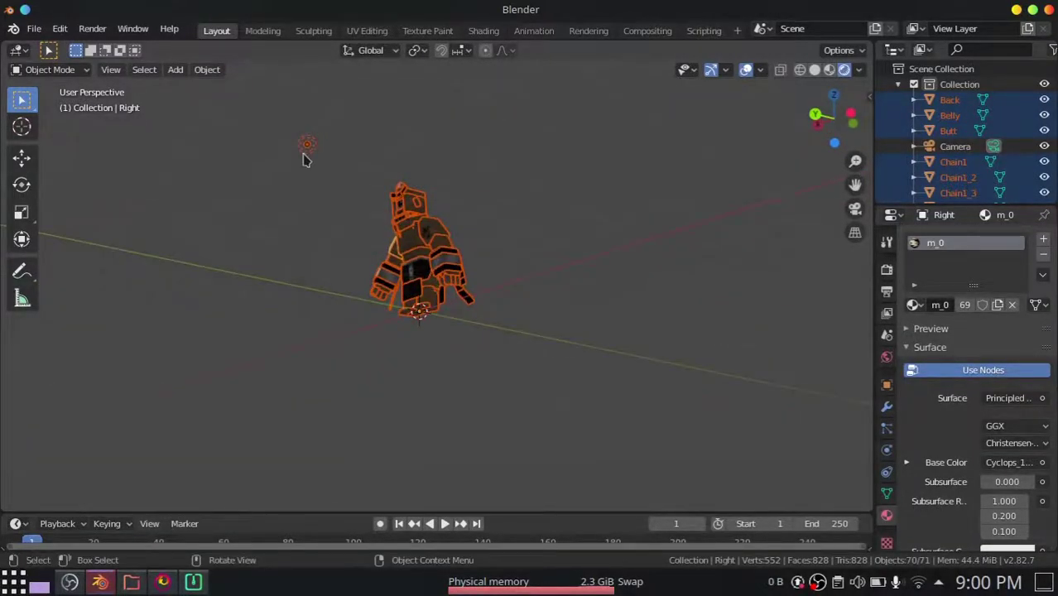
pyautogui.press('shift')
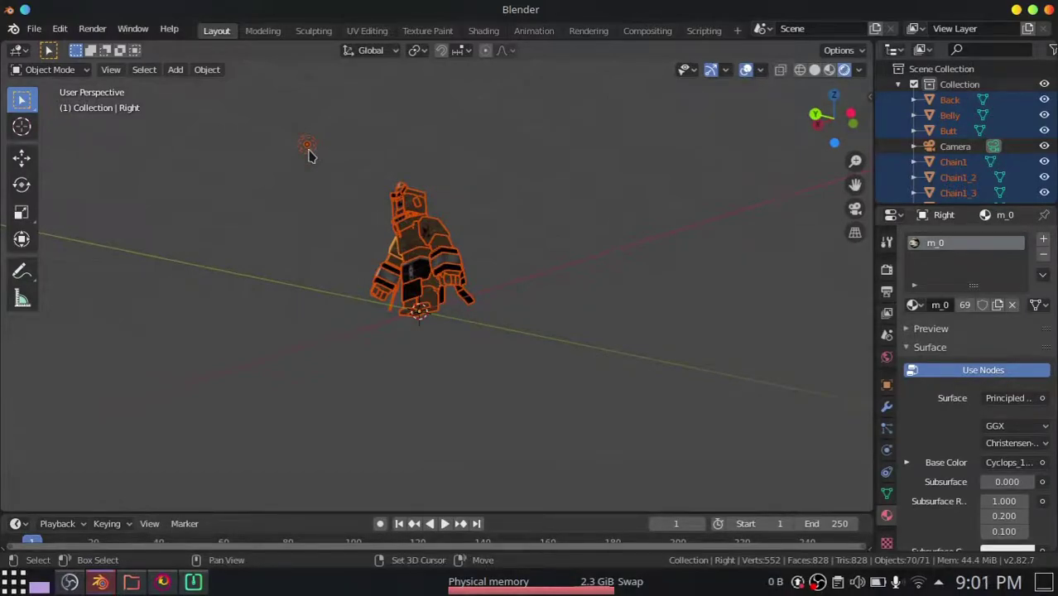
pyautogui.keyDown('shift'); pyautogui.click(307, 149); pyautogui.keyUp('shift')
pyautogui.keyDown('shift'); pyautogui.click(308, 150); pyautogui.keyUp('shift')
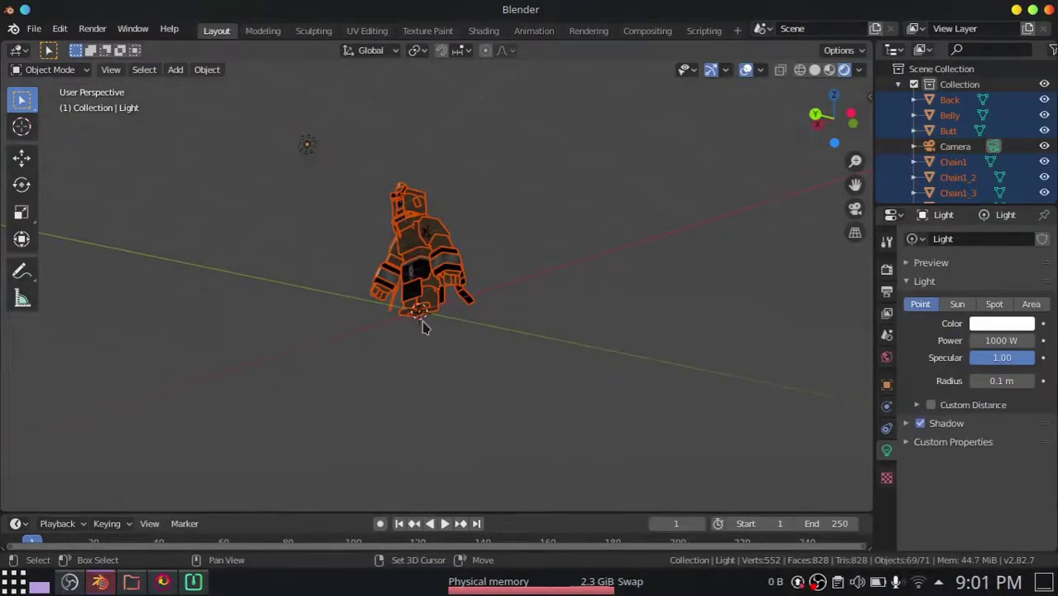
pyautogui.moveTo(371, 299); pyautogui.dragTo(854, 382, button='middle')
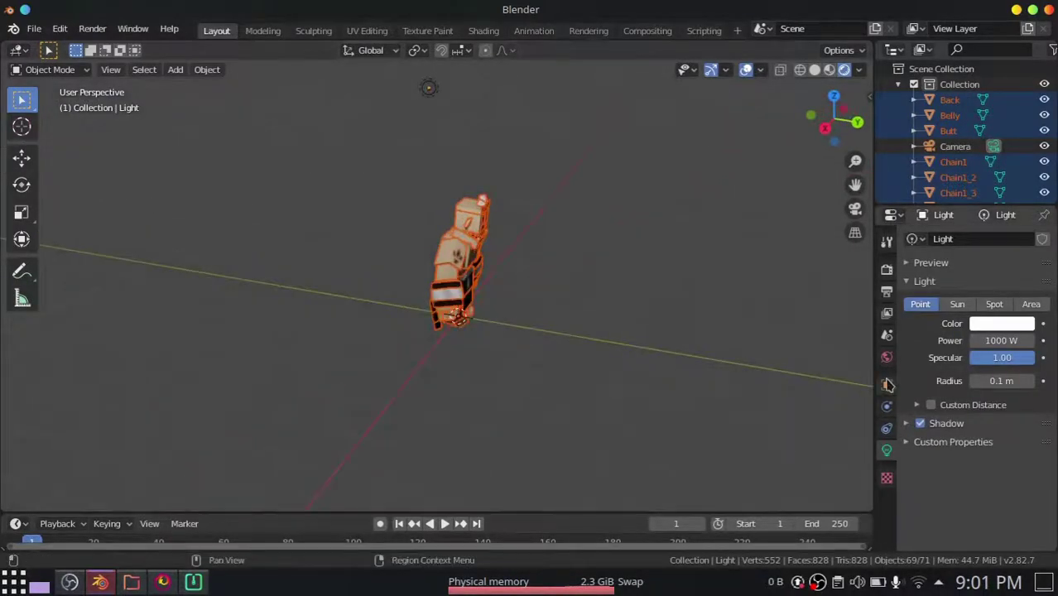
pyautogui.moveTo(721, 363); pyautogui.dragTo(489, 265, button='middle')
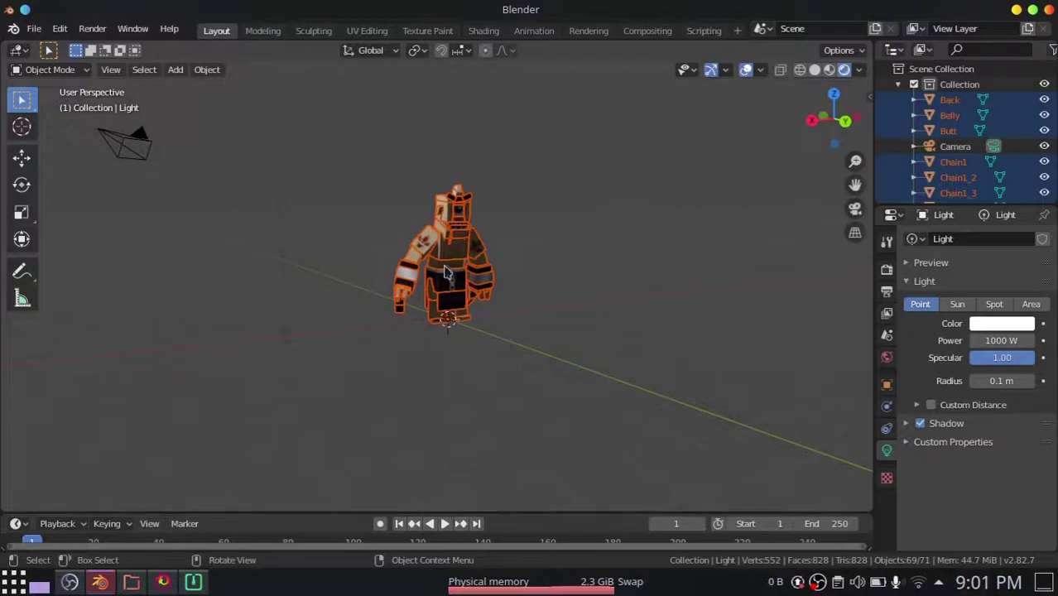
pyautogui.press('shift')
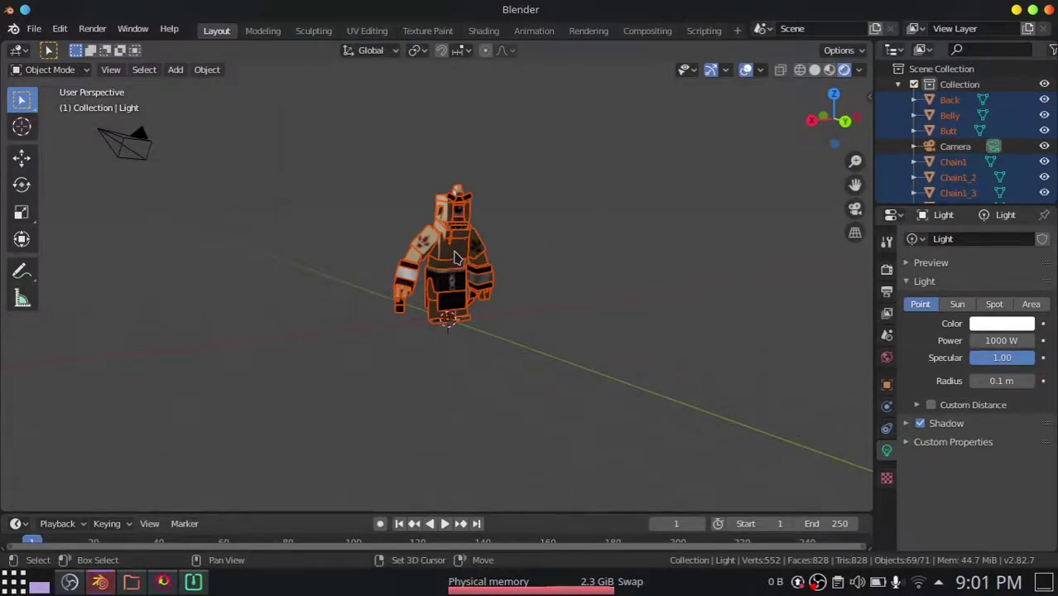
pyautogui.keyDown('shift'); pyautogui.click(455, 257); pyautogui.keyUp('shift')
pyautogui.moveTo(465, 341); pyautogui.dragTo(469, 316, button='middle')
pyautogui.hotkey('ctrl', 'j')
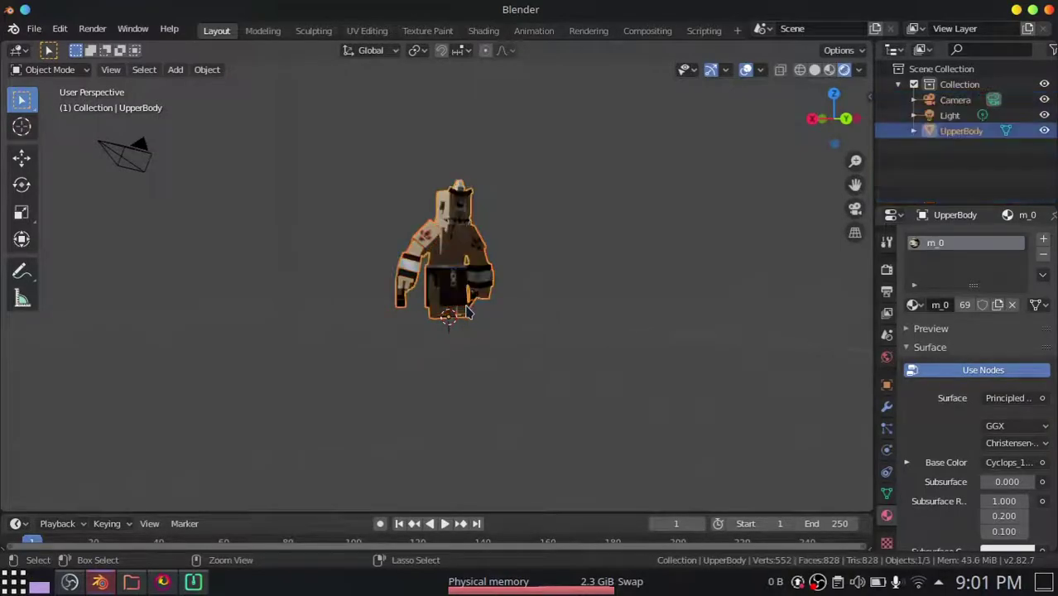
# Look through the scene camera and rotate the Cyclops about the global Z axis so its front faces the camera.
pyautogui.scroll(4, 495, 219)
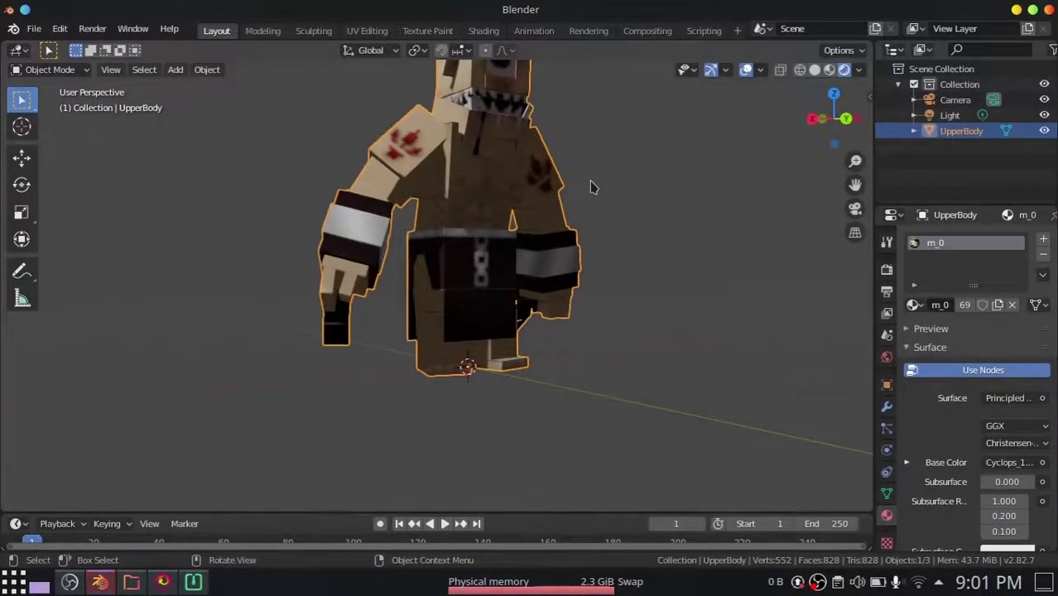
pyautogui.keyDown('shift'); pyautogui.moveTo(593, 229); pyautogui.dragTo(584, 311, button='middle'); pyautogui.keyUp('shift')
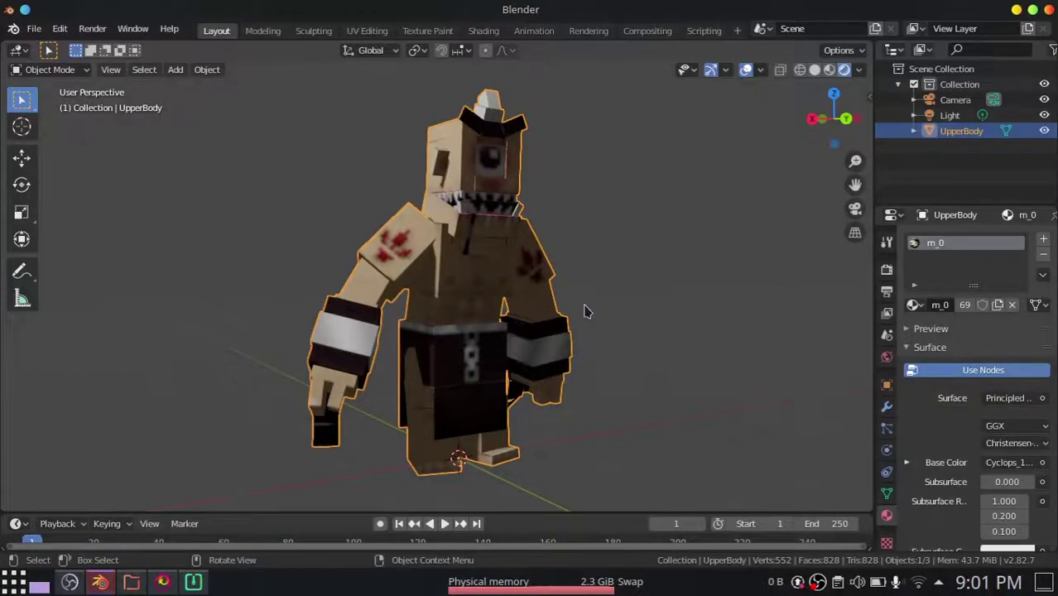
pyautogui.press('KP_0')
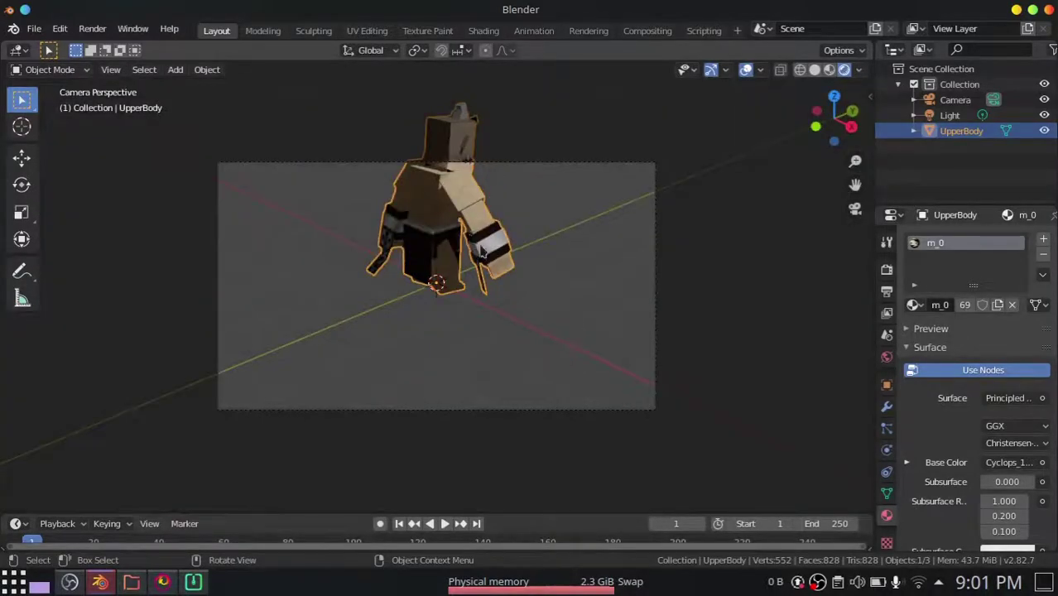
pyautogui.scroll(4, 443, 199)
pyautogui.scroll(-2, 439, 210)
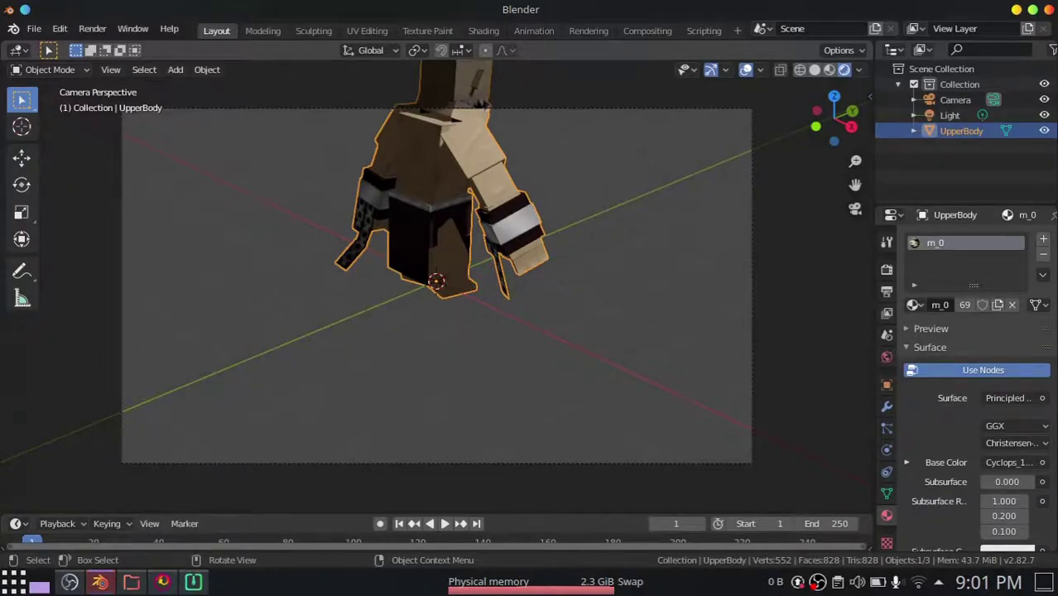
pyautogui.press('r')
pyautogui.press('z')
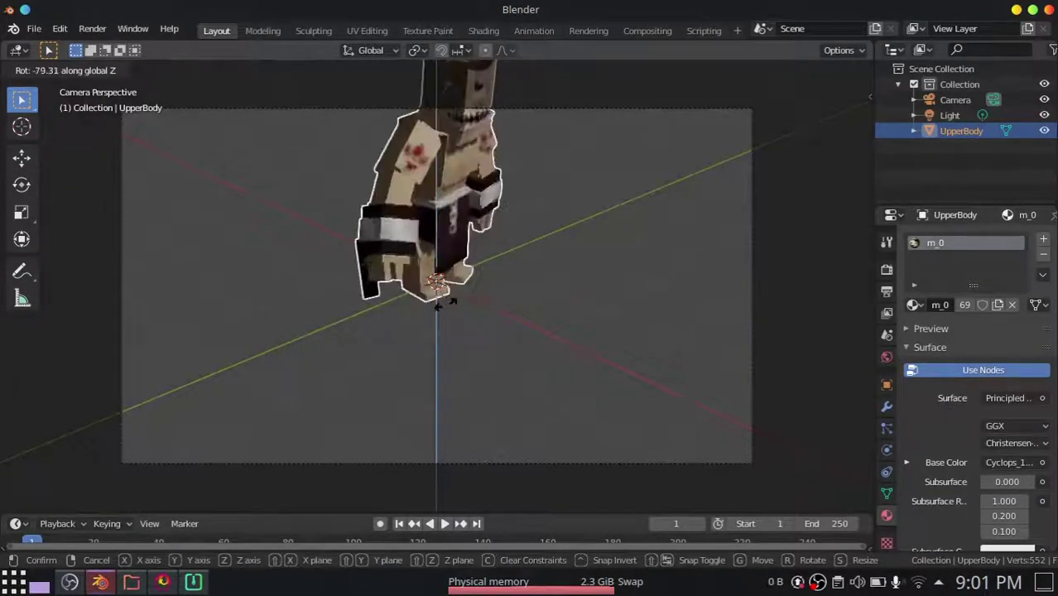
pyautogui.click(466, 273)
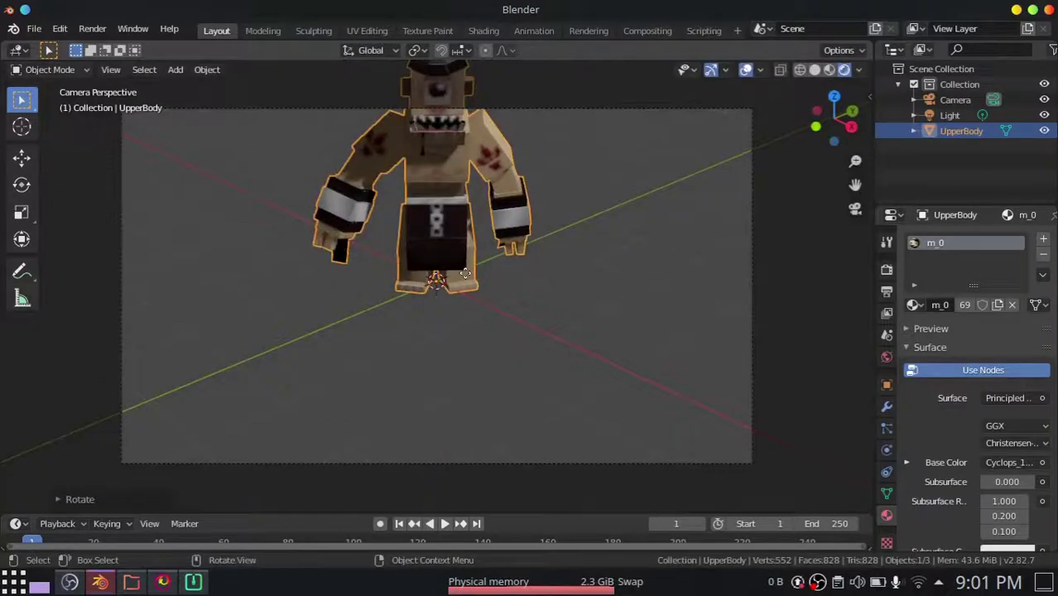
# Move the Cyclops horizontally, with global Z locked, toward the camera until the whole body fills the frame's height.
pyautogui.press('g')
pyautogui.press('Escape')
pyautogui.press('g')
pyautogui.hotkey('shift', 'z')
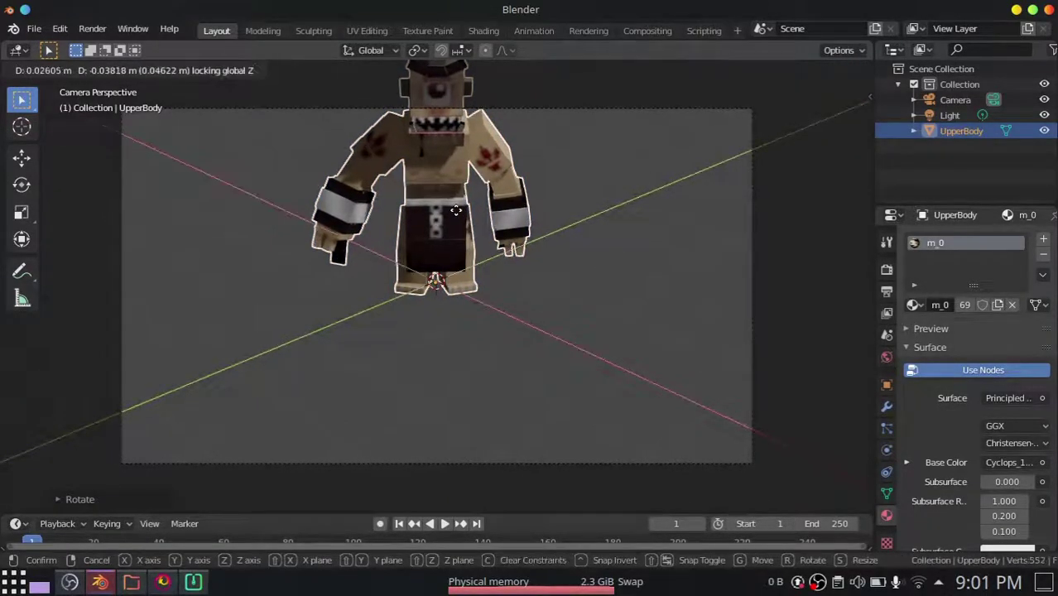
pyautogui.click(447, 348)
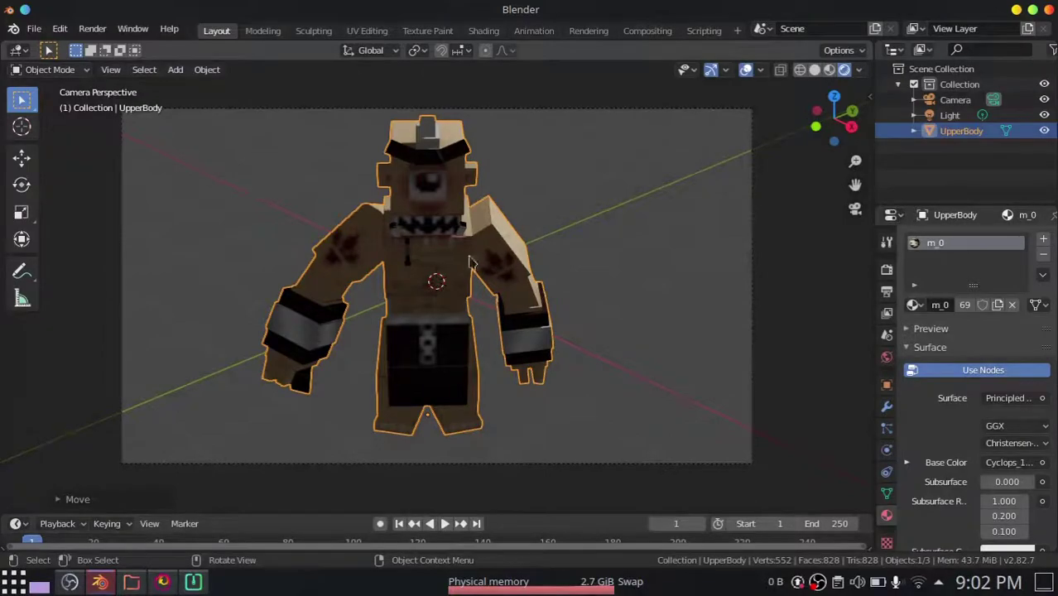
pyautogui.press('r')
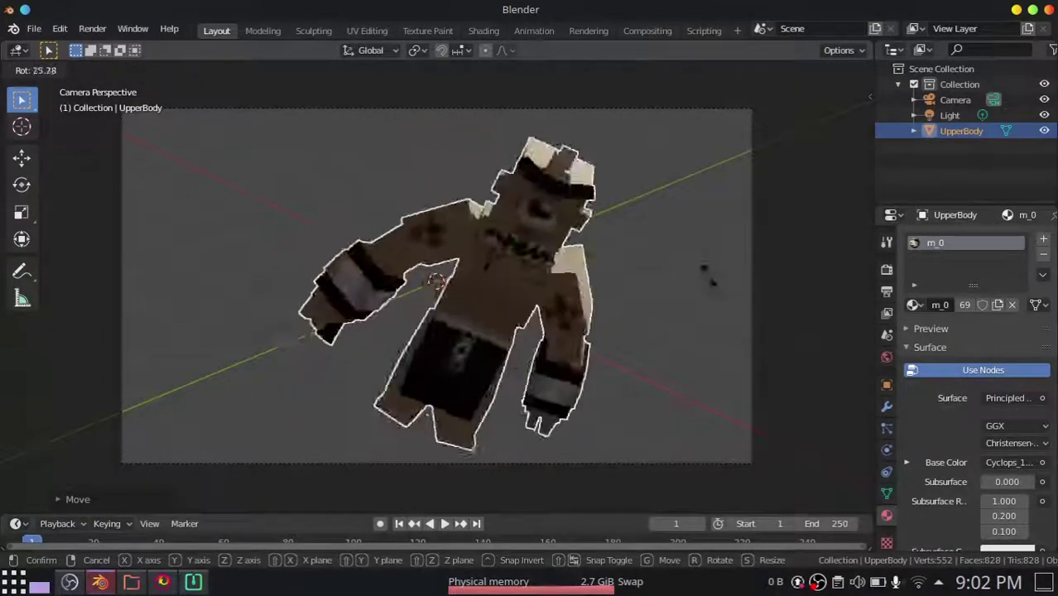
pyautogui.press('Escape')
pyautogui.moveTo(546, 294); pyautogui.dragTo(590, 283, button='middle')
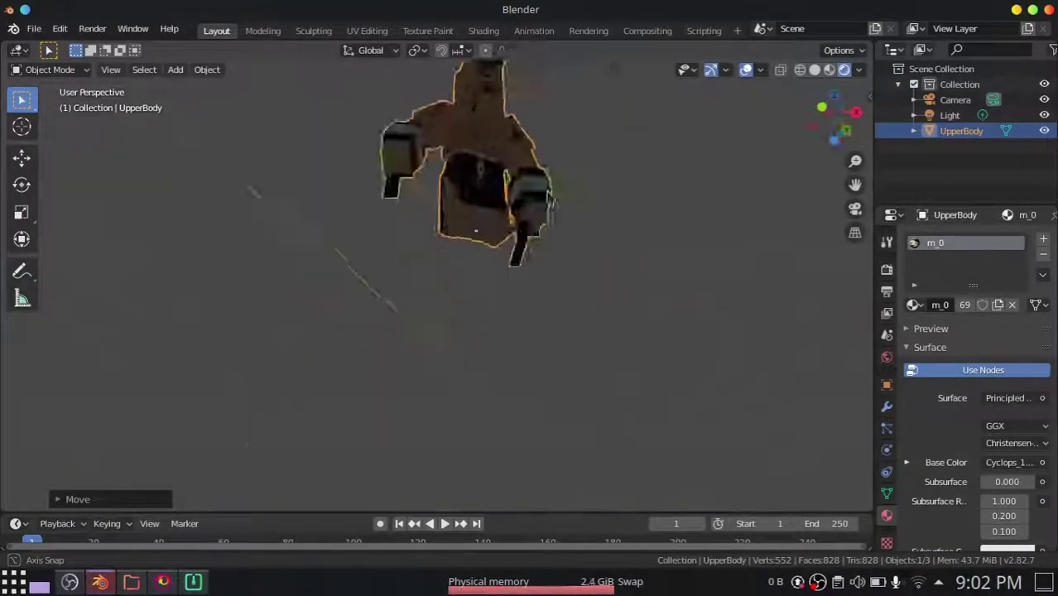
pyautogui.moveTo(552, 204); pyautogui.dragTo(619, 296, button='middle')
pyautogui.scroll(-8, 482, 254)
pyautogui.scroll(5, 544, 261)
pyautogui.press('g')
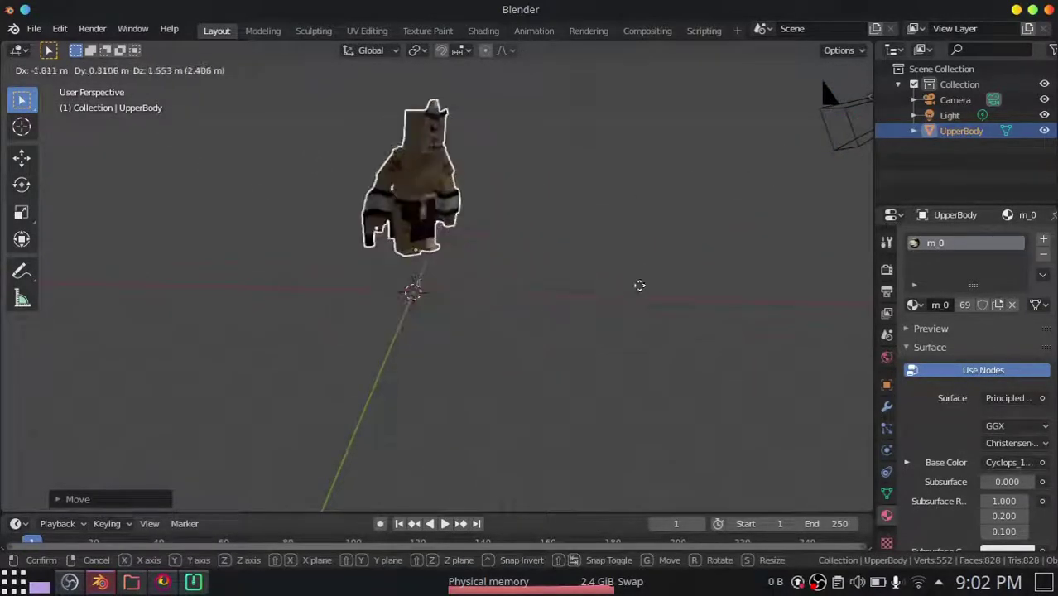
pyautogui.click(476, 300)
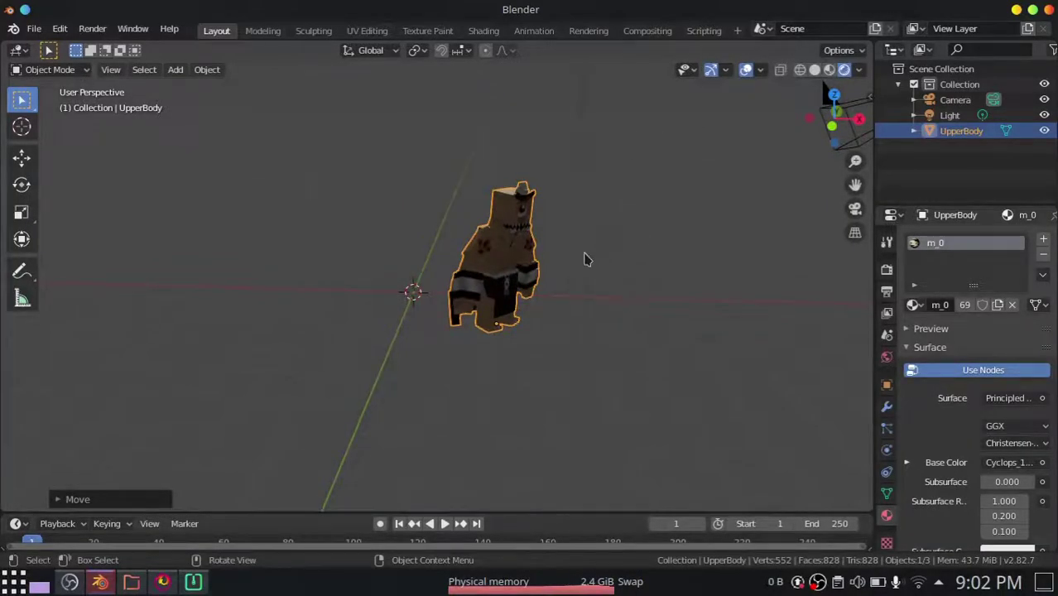
pyautogui.press('r')
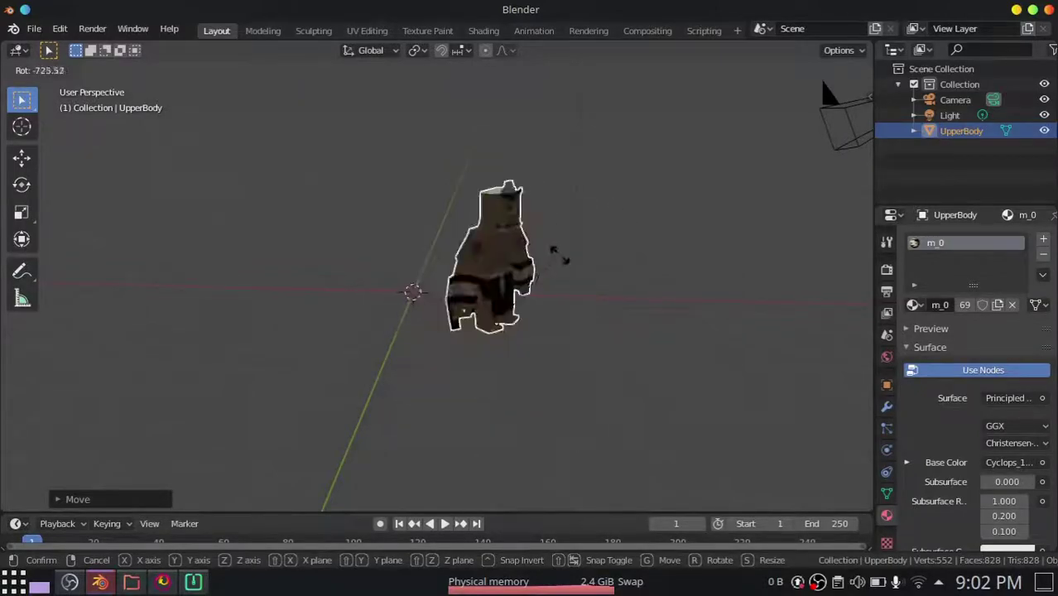
pyautogui.press('z')
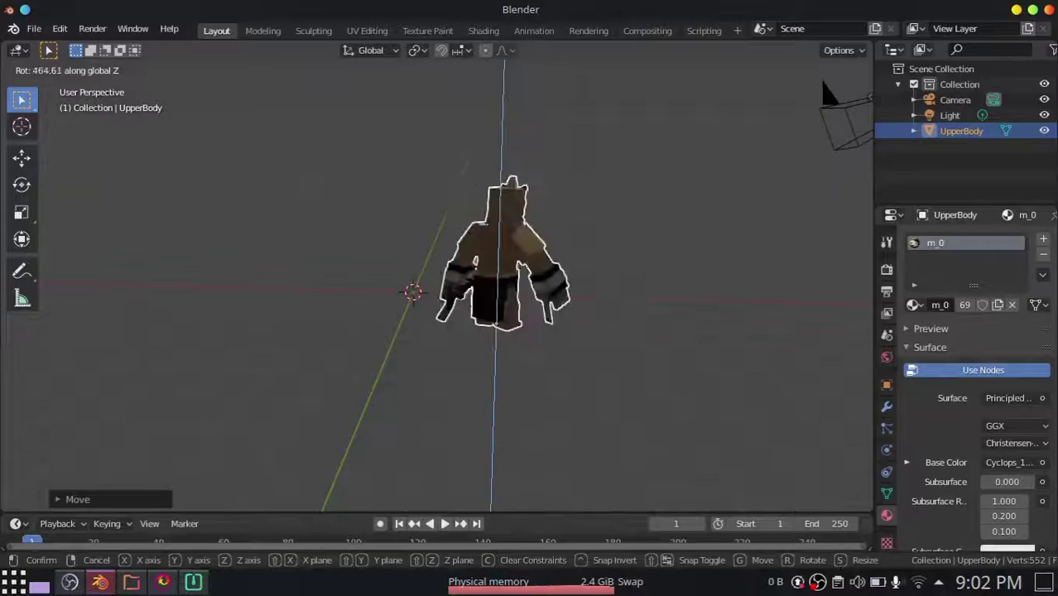
pyautogui.rightClick(596, 288)
pyautogui.press('r')
pyautogui.press('z')
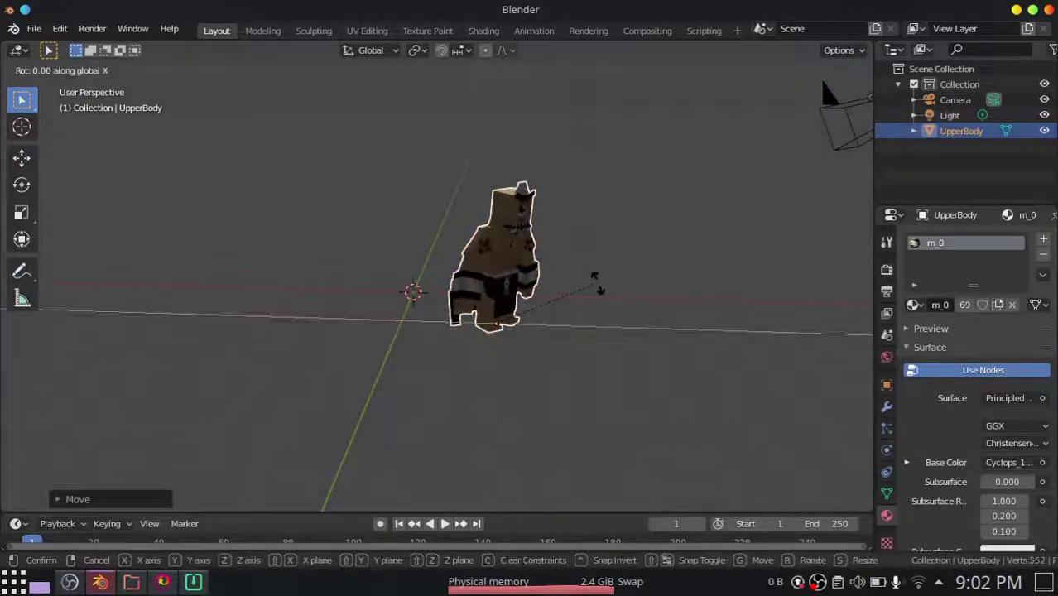
pyautogui.rightClick(595, 217)
pyautogui.press('r')
pyautogui.press('y')
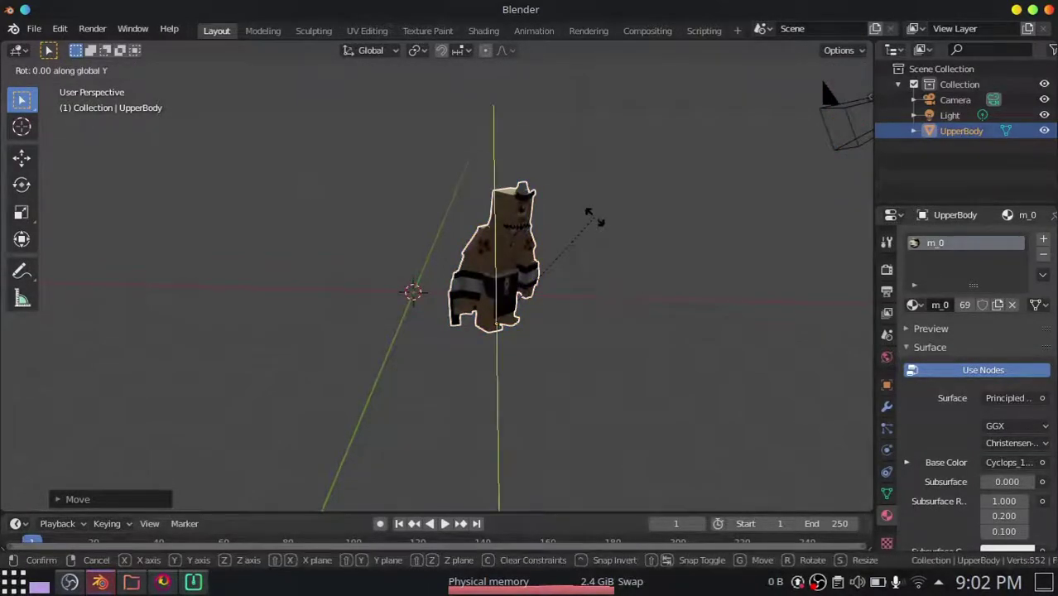
pyautogui.rightClick(637, 266)
pyautogui.scroll(4, 593, 151)
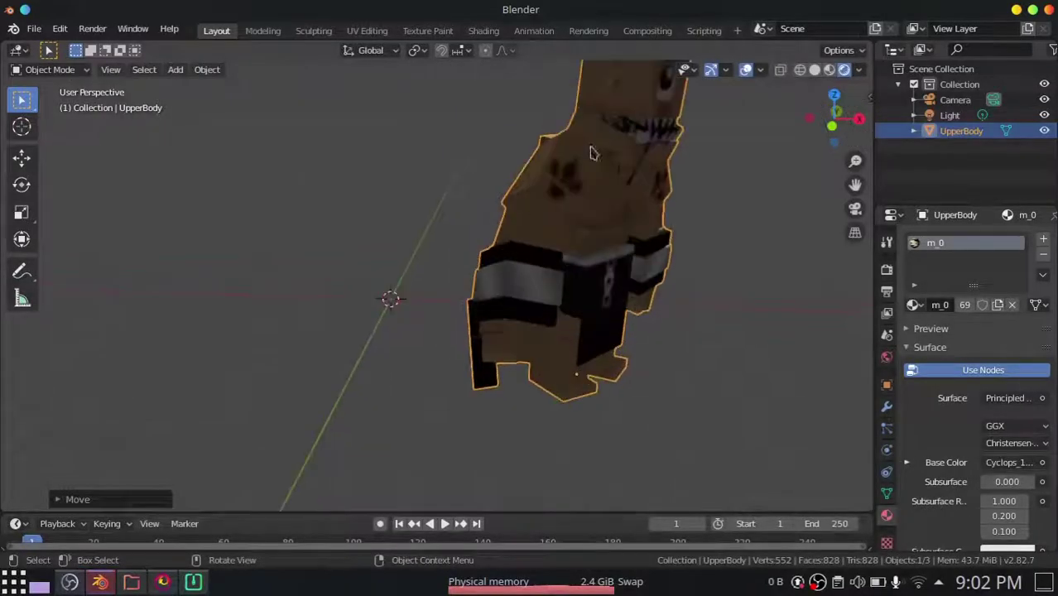
pyautogui.scroll(-2, 607, 163)
pyautogui.keyDown('shift'); pyautogui.moveTo(661, 201); pyautogui.dragTo(602, 228, button='middle'); pyautogui.keyUp('shift')
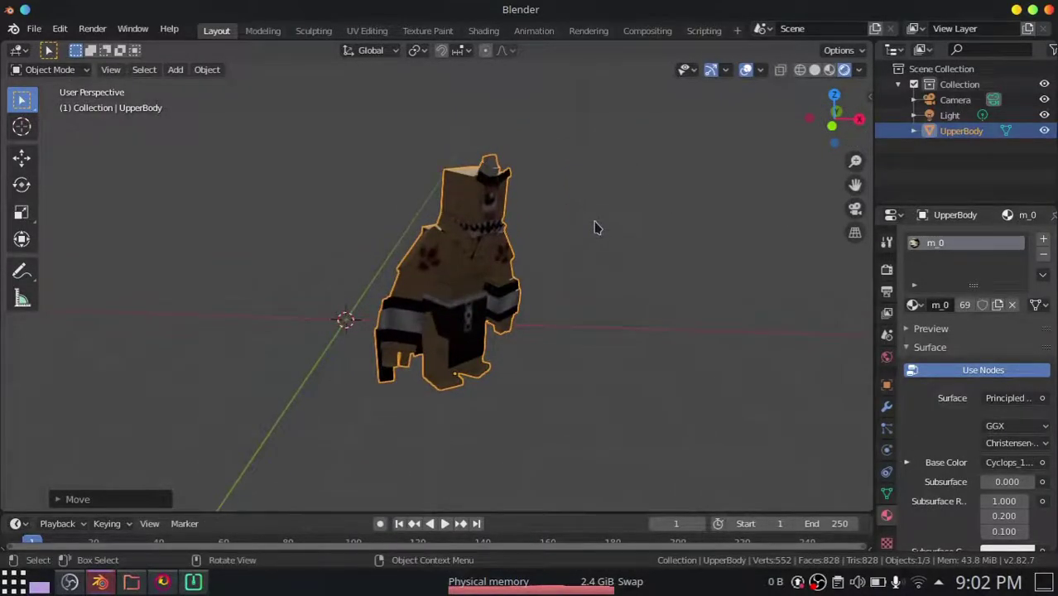
pyautogui.press('g')
pyautogui.rightClick(602, 251)
pyautogui.press('KP_0')
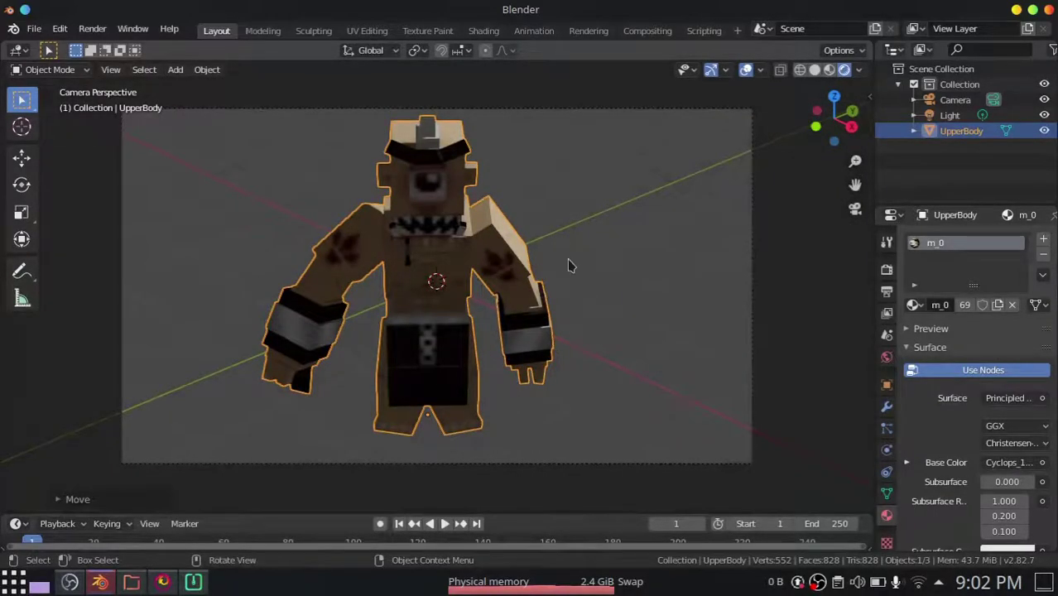
pyautogui.press('g')
pyautogui.press('z')
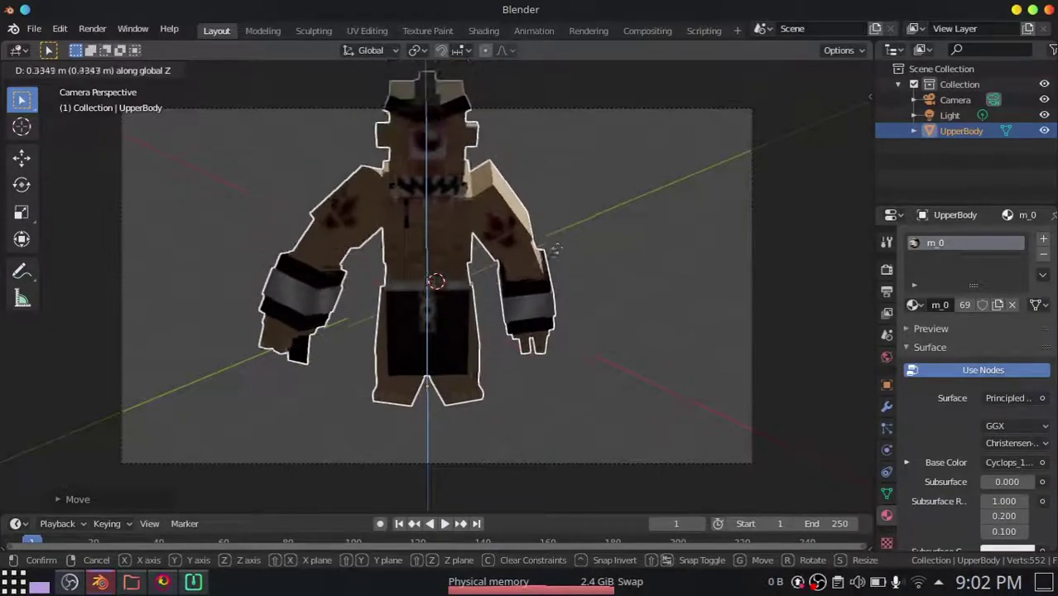
pyautogui.press('z')
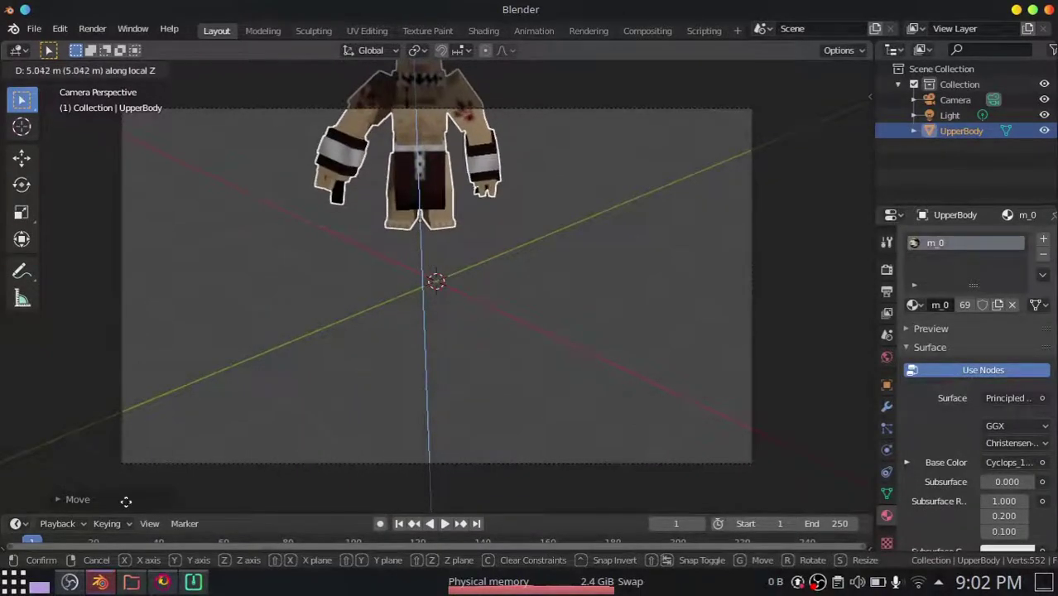
pyautogui.press('Escape')
pyautogui.press('s')
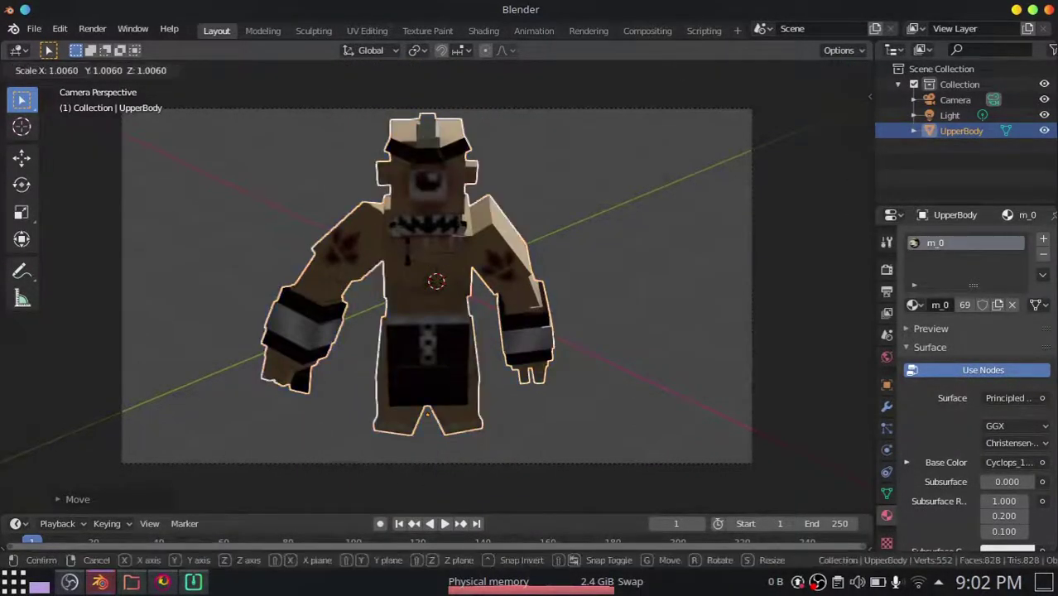
pyautogui.press('Escape')
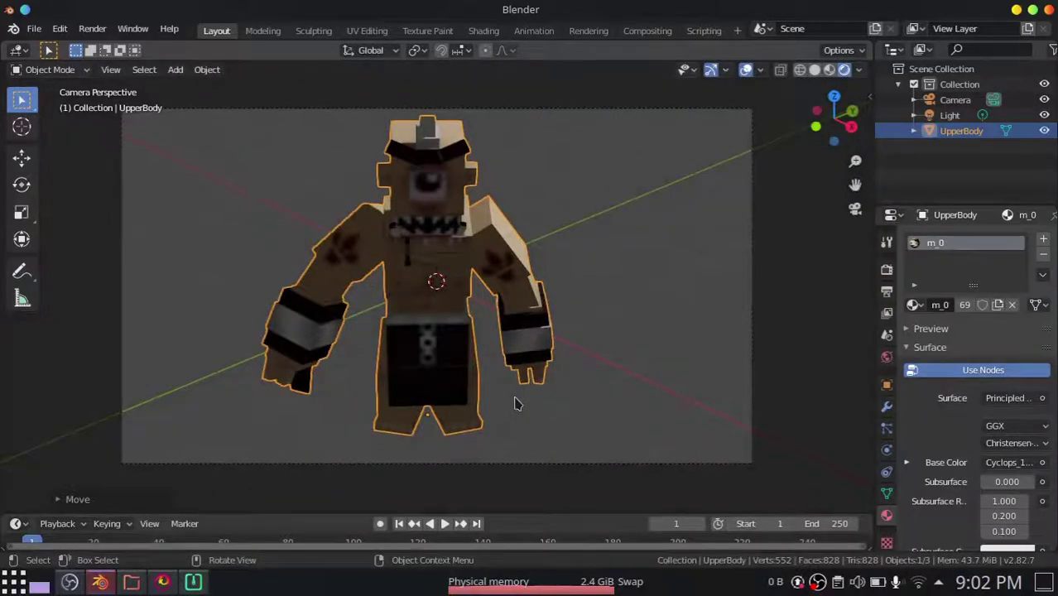
# Move the point light from behind the Cyclops to its front side, between the model and the camera side.
pyautogui.moveTo(356, 376); pyautogui.dragTo(601, 268, button='middle')
pyautogui.scroll(5, 511, 234)
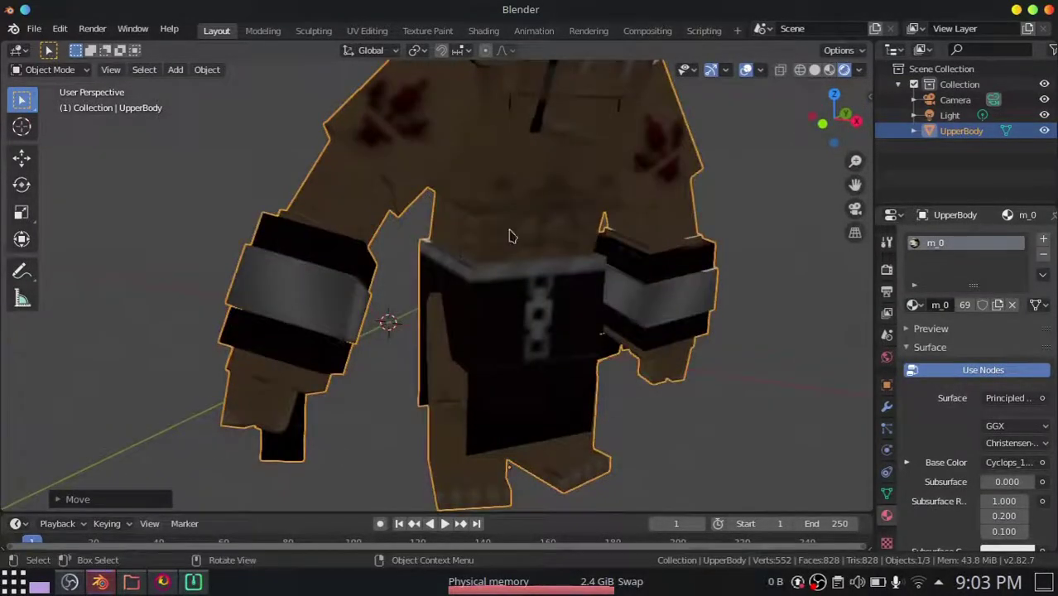
pyautogui.scroll(-3, 510, 236)
pyautogui.scroll(-7, 522, 219)
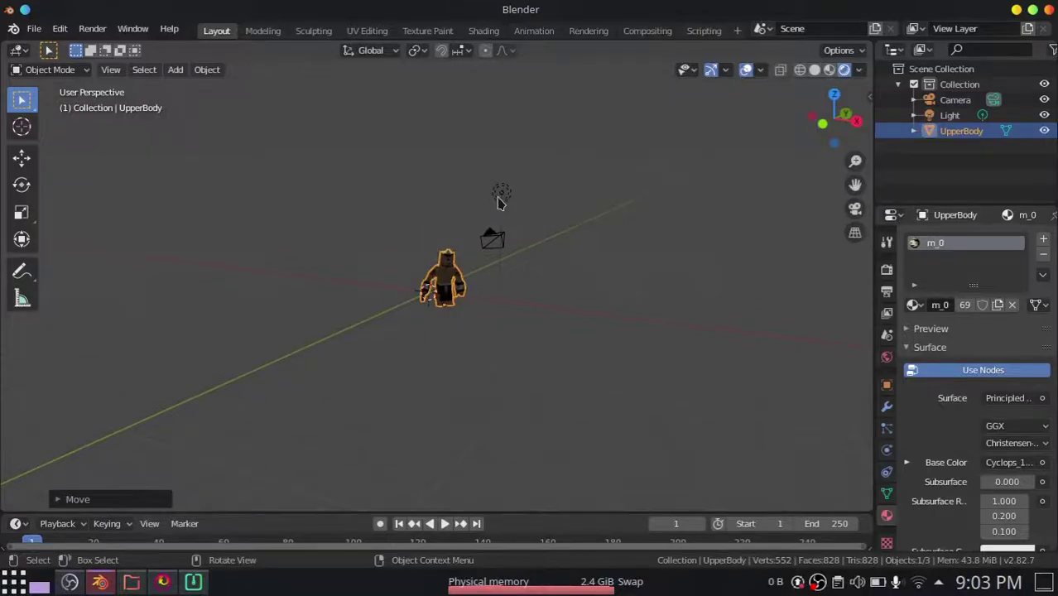
pyautogui.click(502, 192)
pyautogui.moveTo(612, 226); pyautogui.dragTo(551, 310, button='middle')
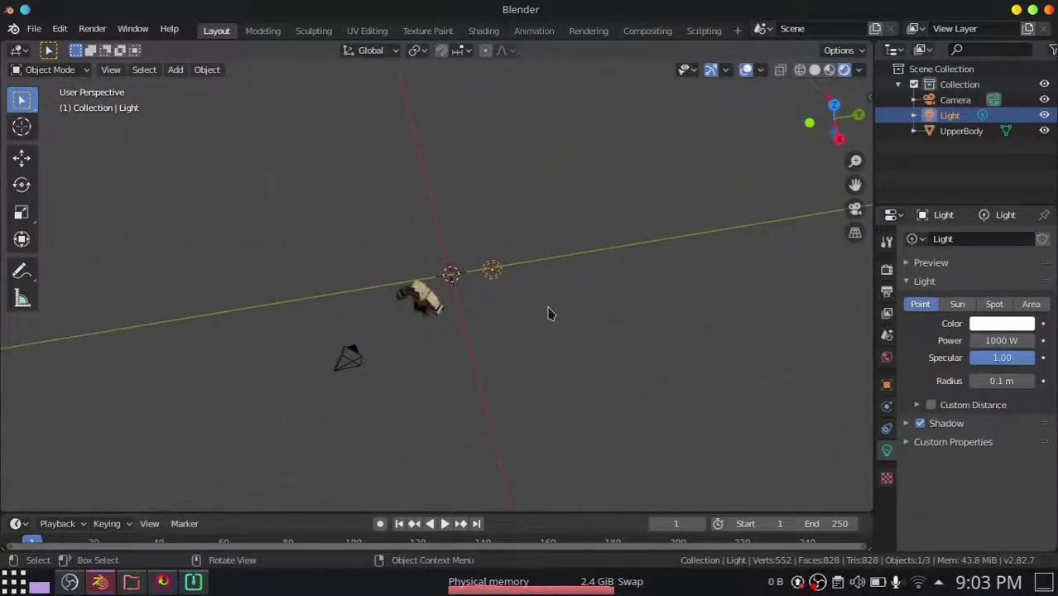
pyautogui.press('g')
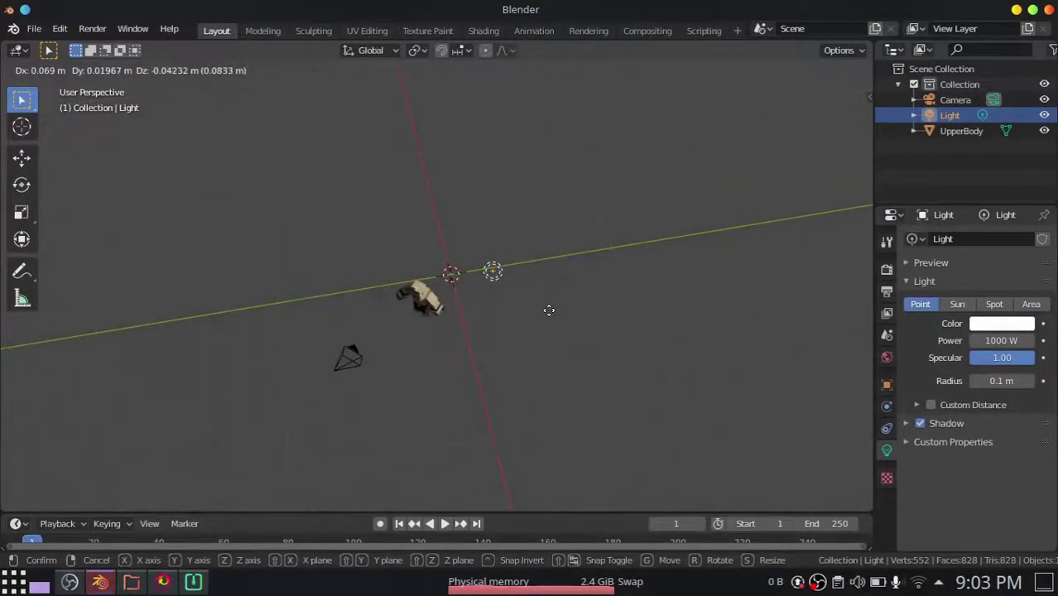
pyautogui.click(499, 349)
pyautogui.moveTo(499, 350); pyautogui.dragTo(485, 334, button='middle')
# Examine the lighting and texture sharpness on the Cyclops through the camera and up close around the face.
pyautogui.press('KP_0')
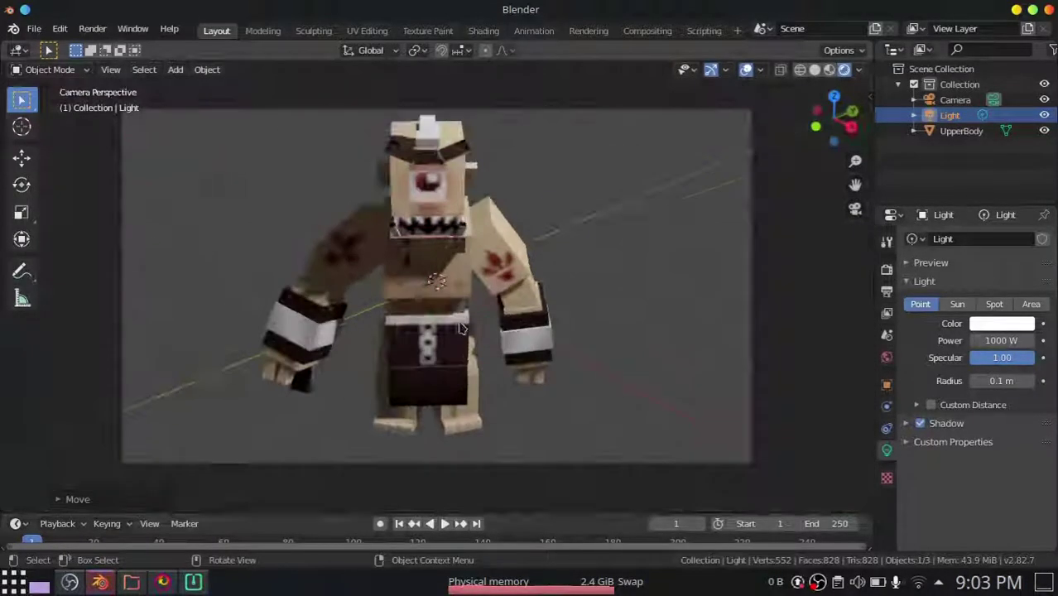
pyautogui.scroll(3, 463, 335)
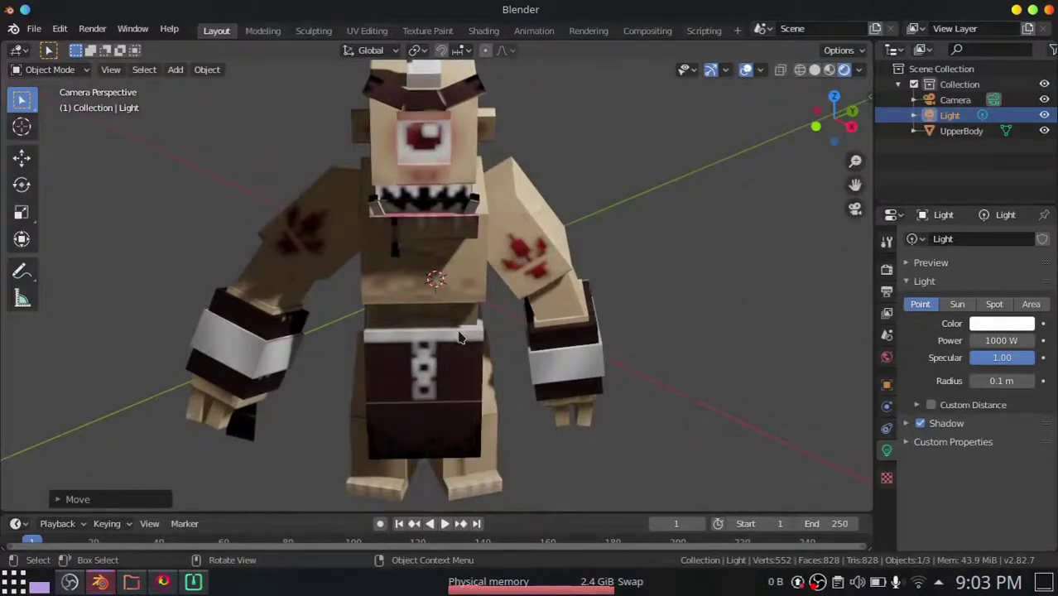
pyautogui.moveTo(461, 334); pyautogui.dragTo(484, 305, button='middle')
pyautogui.scroll(5, 505, 227)
pyautogui.moveTo(506, 204); pyautogui.dragTo(489, 255, button='middle')
pyautogui.scroll(6, 456, 170)
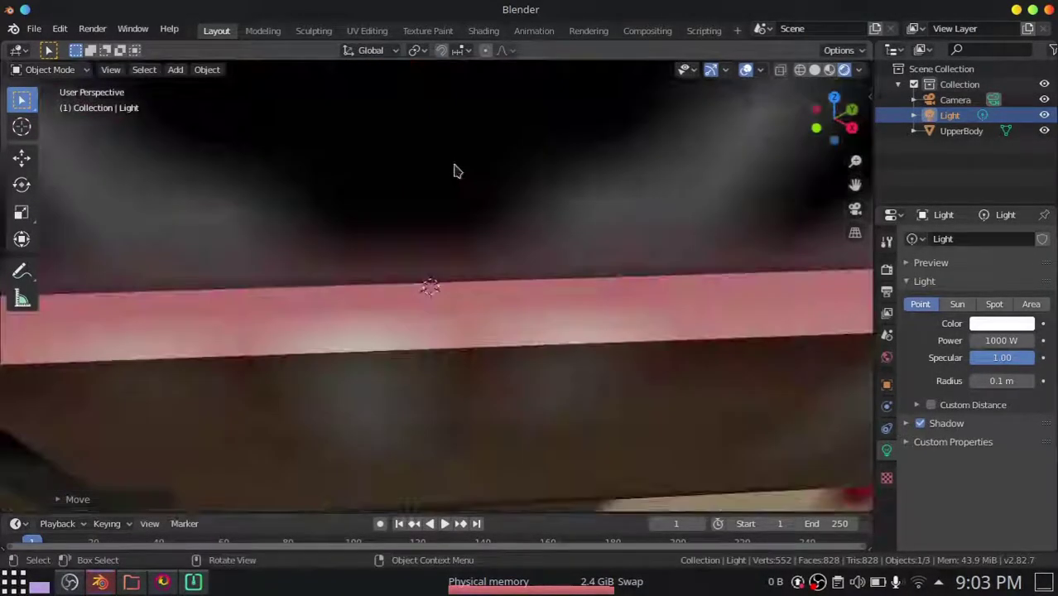
pyautogui.scroll(-2, 390, 182)
pyautogui.scroll(-5, 344, 234)
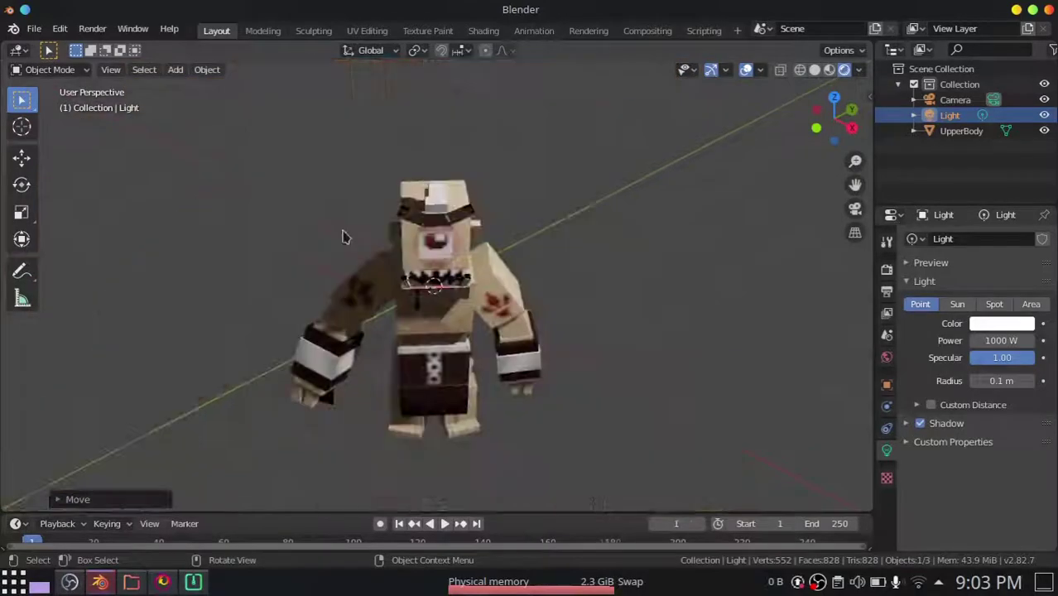
pyautogui.scroll(3, 364, 273)
pyautogui.scroll(-3, 445, 273)
pyautogui.moveTo(445, 274); pyautogui.dragTo(489, 178, button='middle')
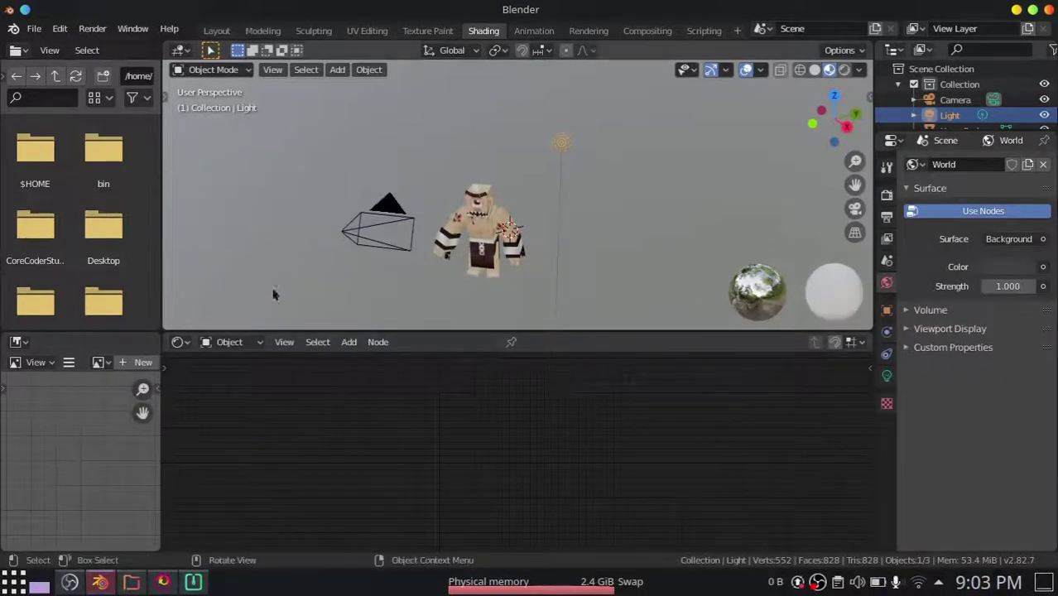
pyautogui.click(216, 31)
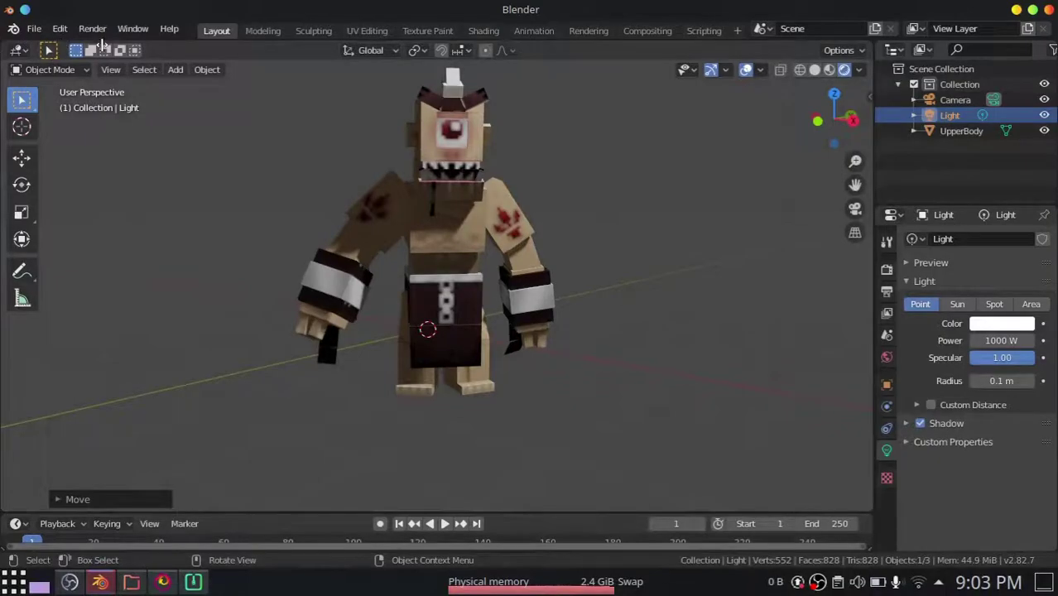
pyautogui.moveTo(102, 45); pyautogui.dragTo(267, 45)
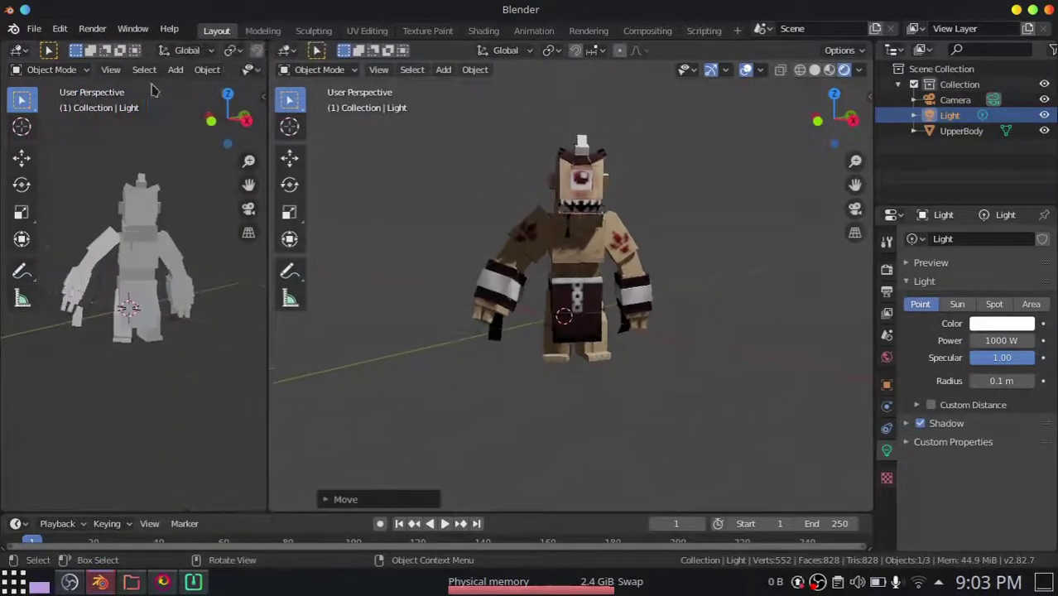
pyautogui.click(17, 524)
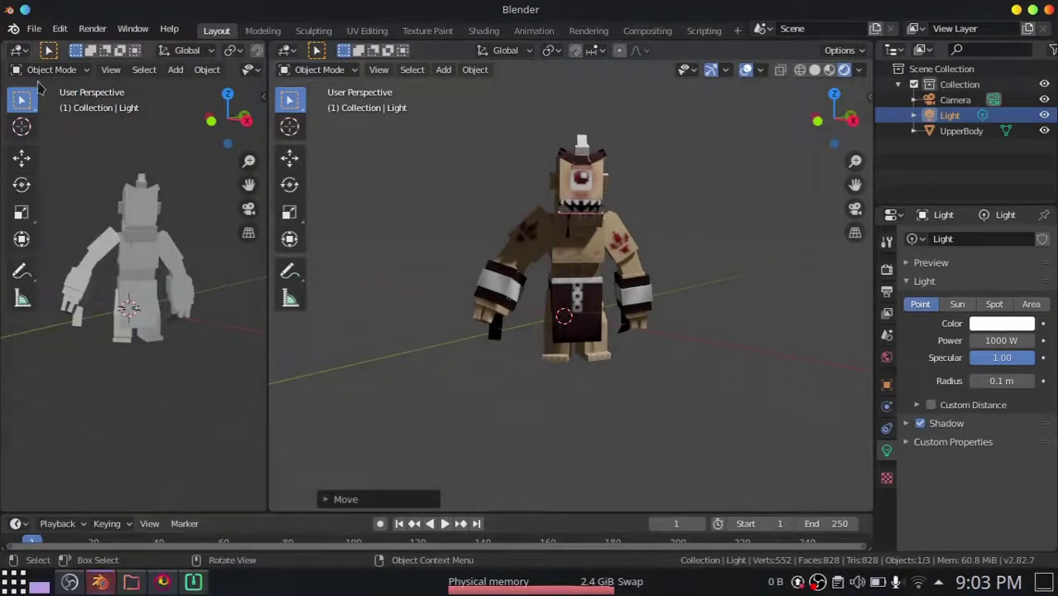
pyautogui.click(263, 31)
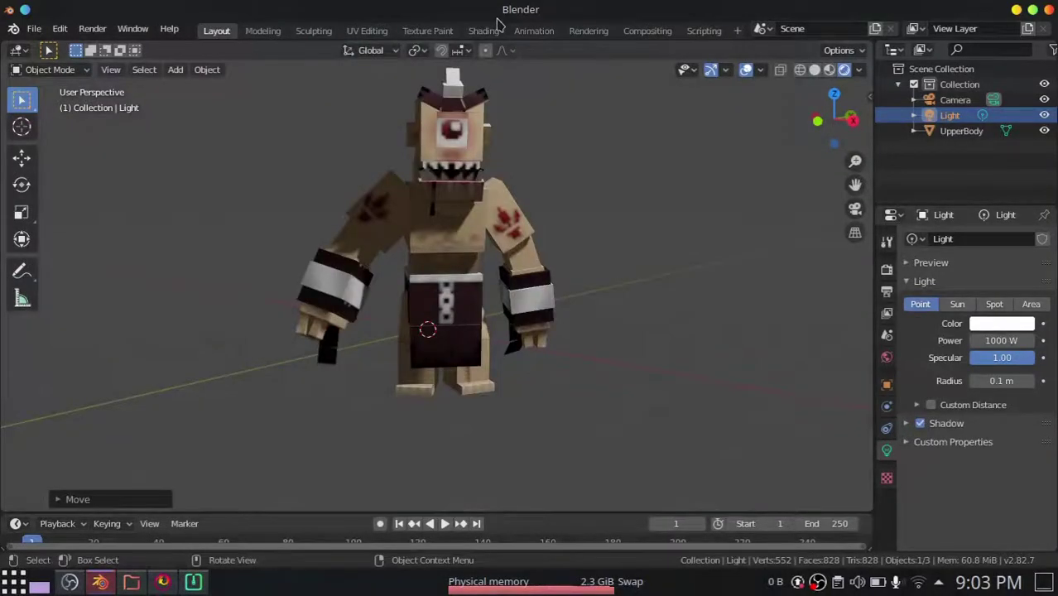
pyautogui.click(484, 30)
pyautogui.scroll(5, 482, 230)
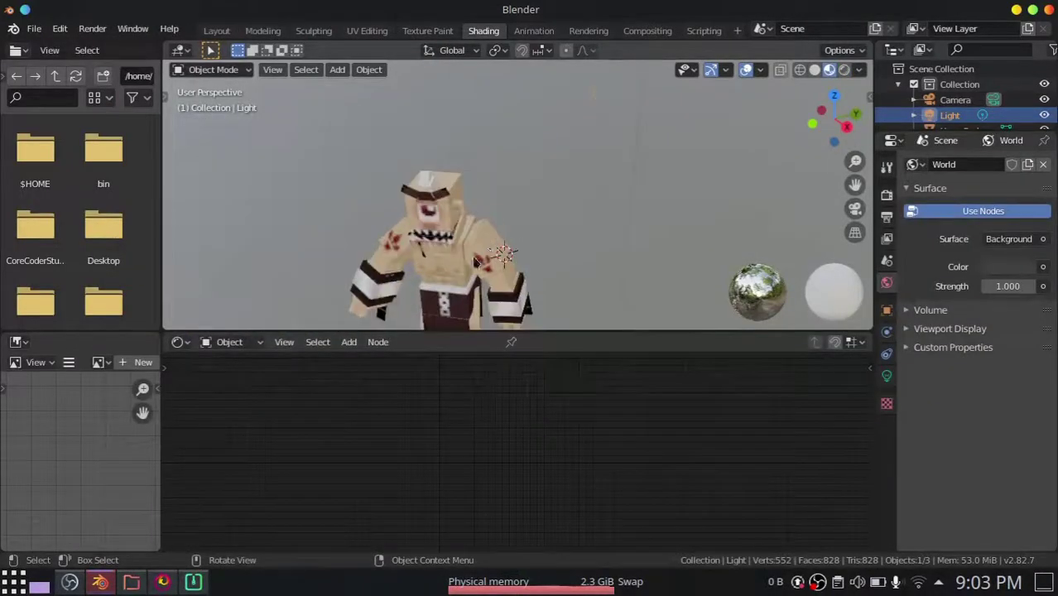
pyautogui.scroll(-2, 450, 184)
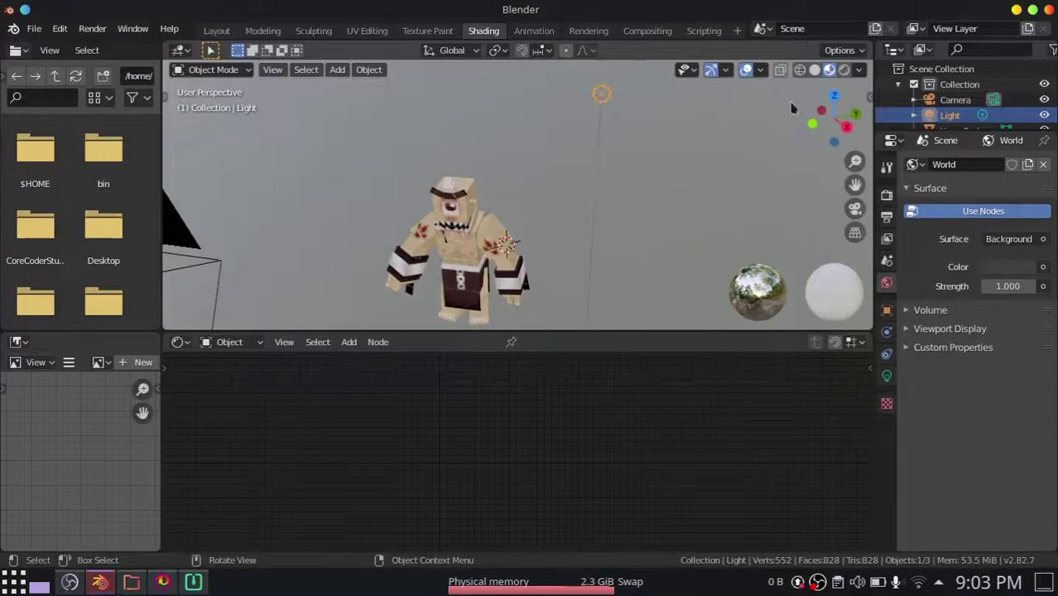
pyautogui.click(217, 31)
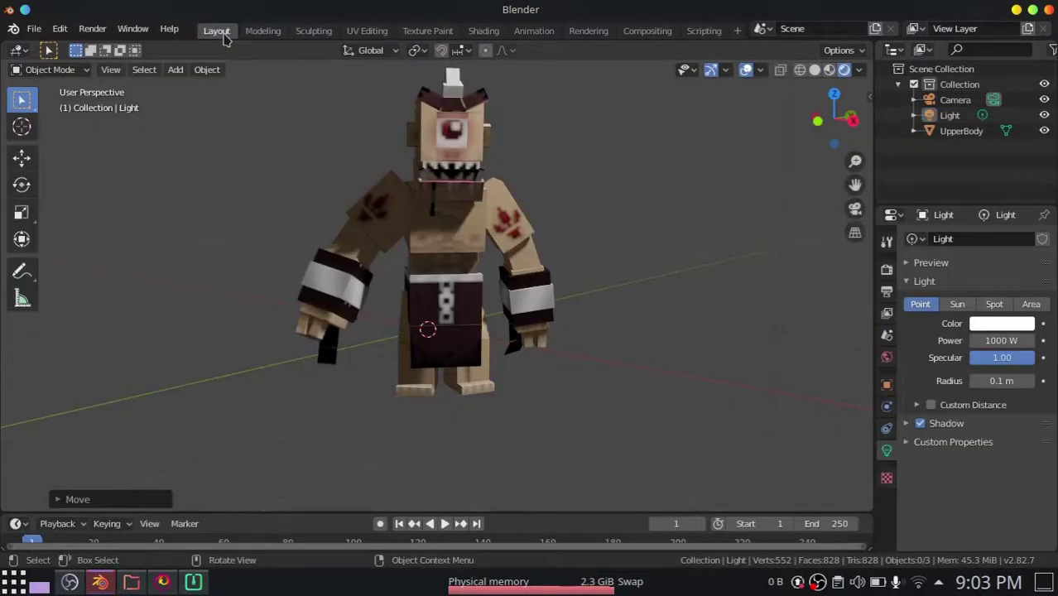
# Compare the Cyclops in wireframe, material preview and rendered viewport shading.
pyautogui.scroll(4, 427, 145)
pyautogui.scroll(-2, 533, 141)
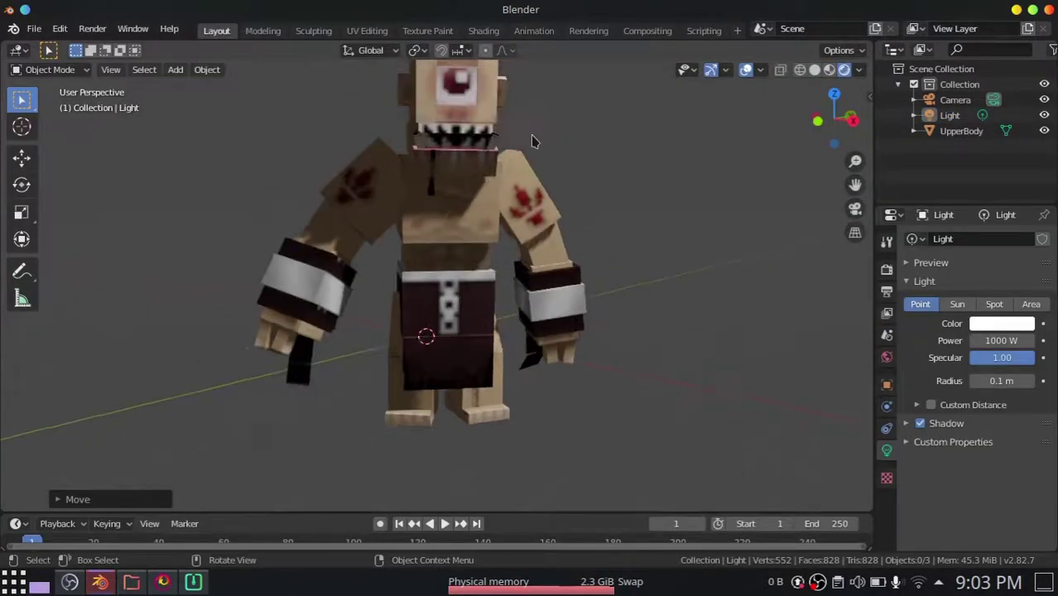
pyautogui.click(800, 69)
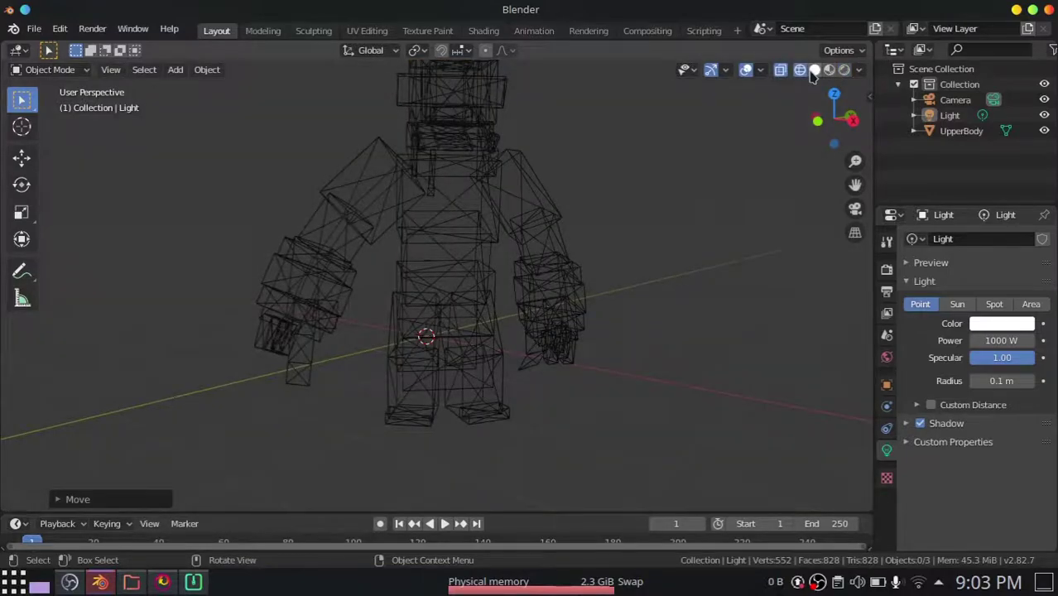
pyautogui.click(829, 70)
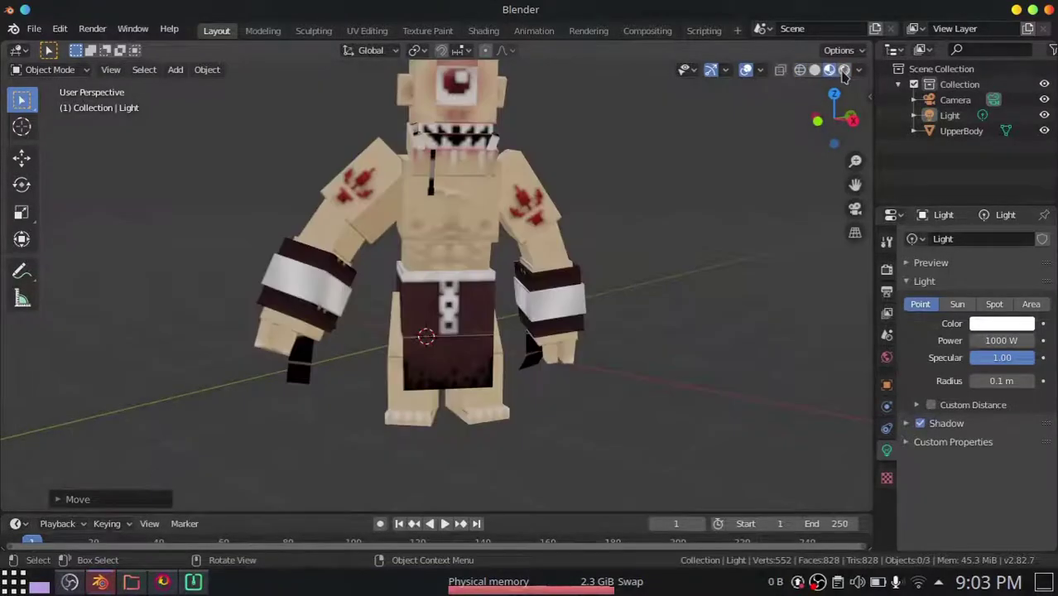
pyautogui.click(844, 70)
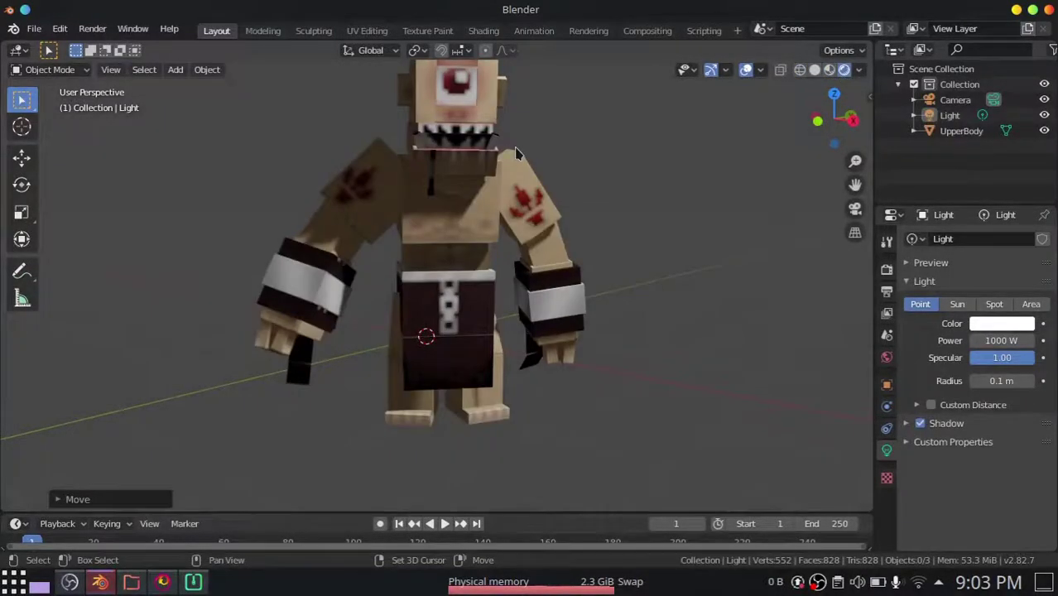
pyautogui.scroll(-5, 569, 298)
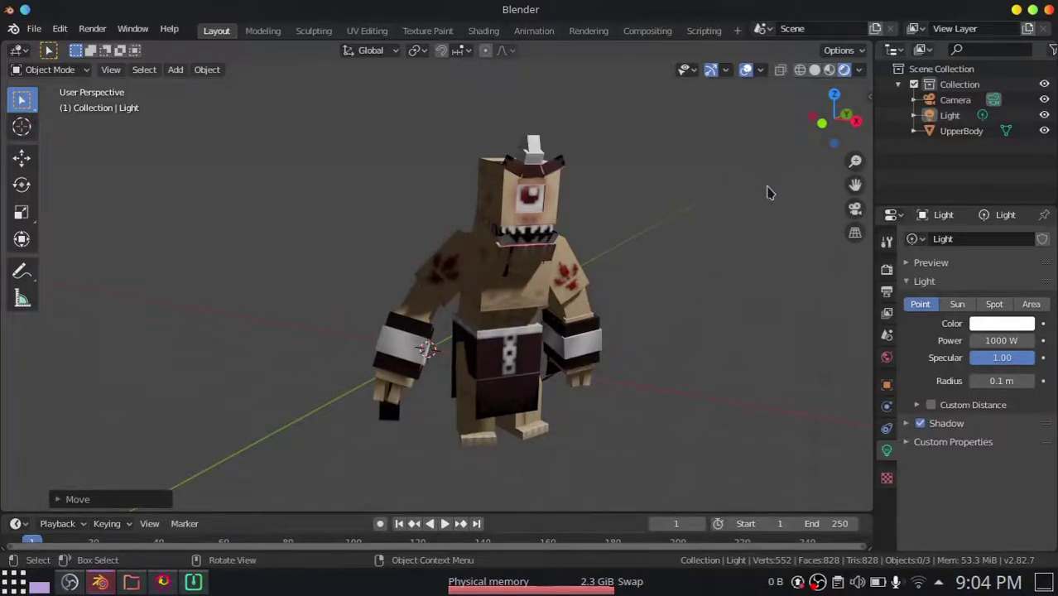
pyautogui.scroll(2, 768, 192)
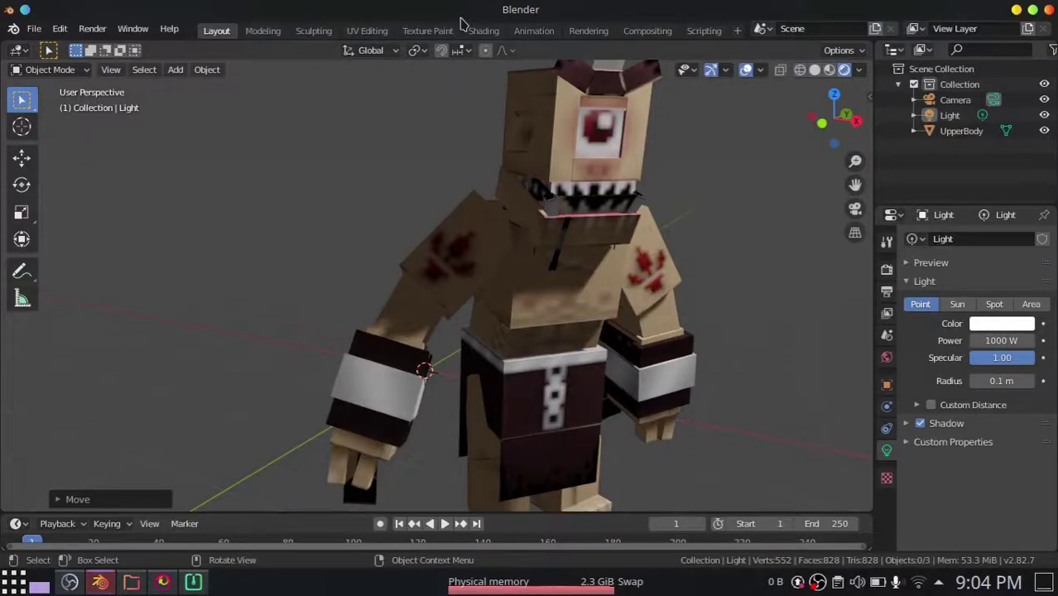
# Show the Cyclops's m_0 material in the Shading workspace and arrange its nodes in a readable row.
pyautogui.click(482, 31)
pyautogui.click(608, 238)
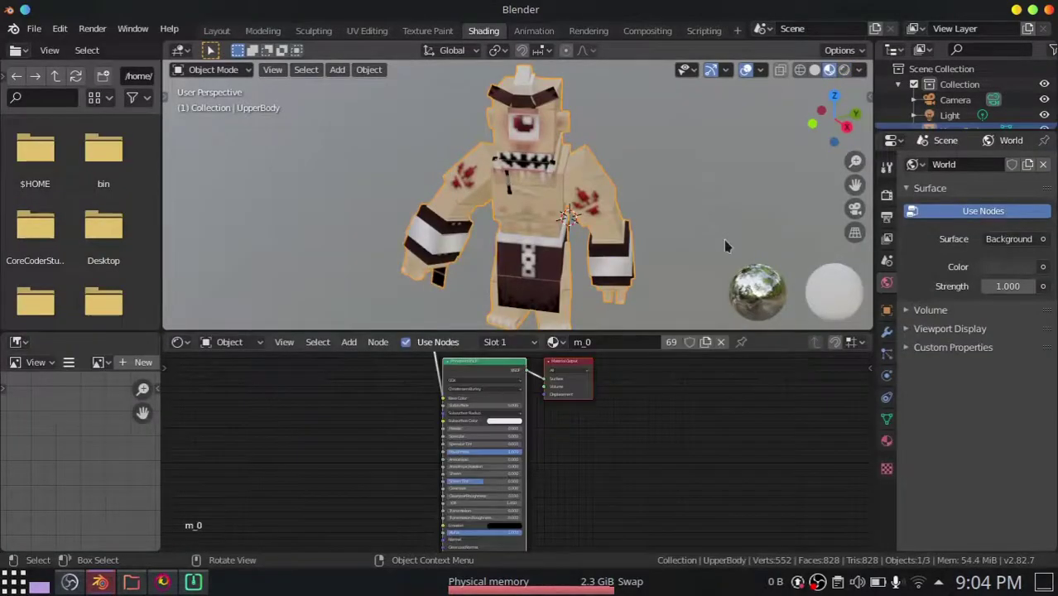
pyautogui.scroll(-2, 530, 444)
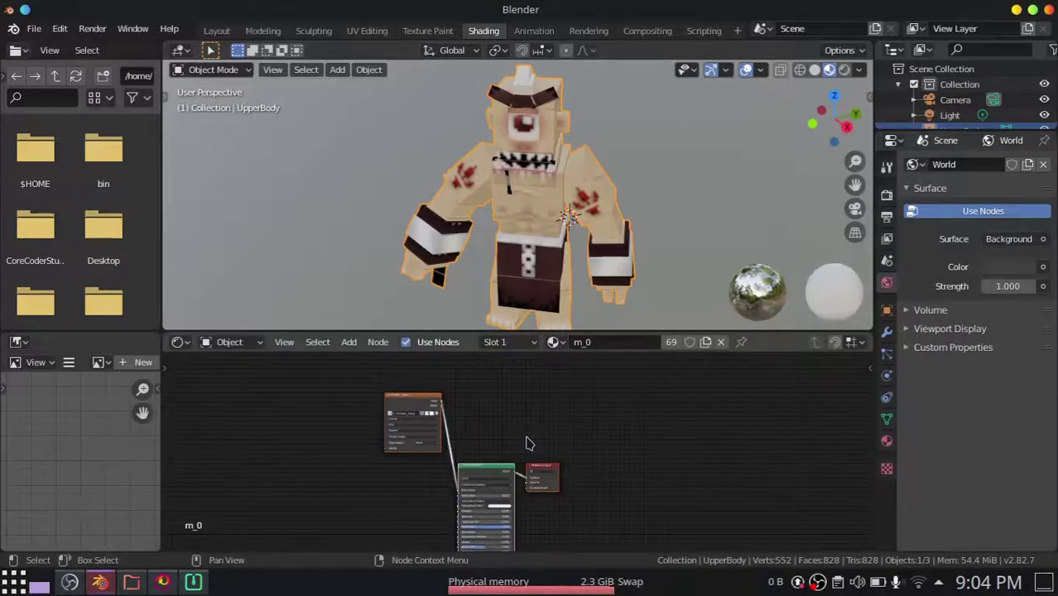
pyautogui.moveTo(496, 468); pyautogui.dragTo(497, 412)
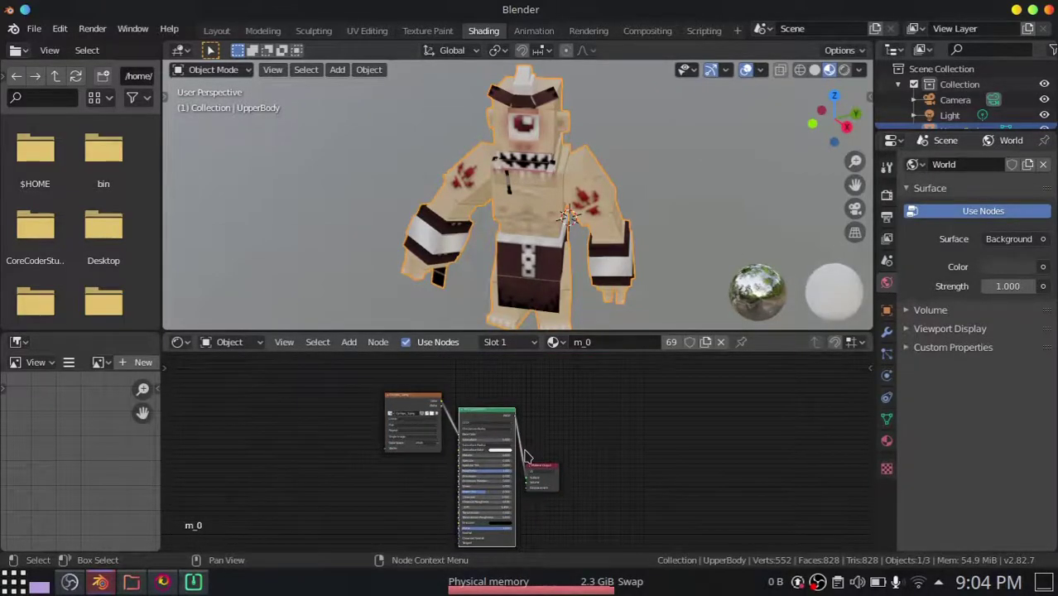
pyautogui.scroll(4, 526, 456)
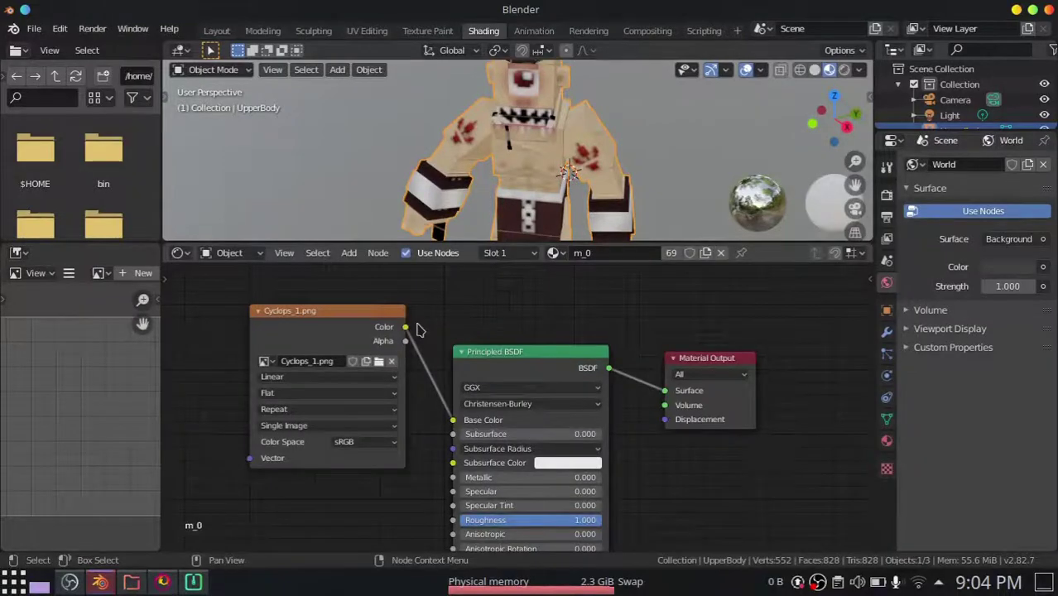
# Set the Cyclops_1.png image texture's interpolation to Closest and check the pixel edges on the model.
pyautogui.moveTo(462, 321); pyautogui.dragTo(442, 346, button='middle')
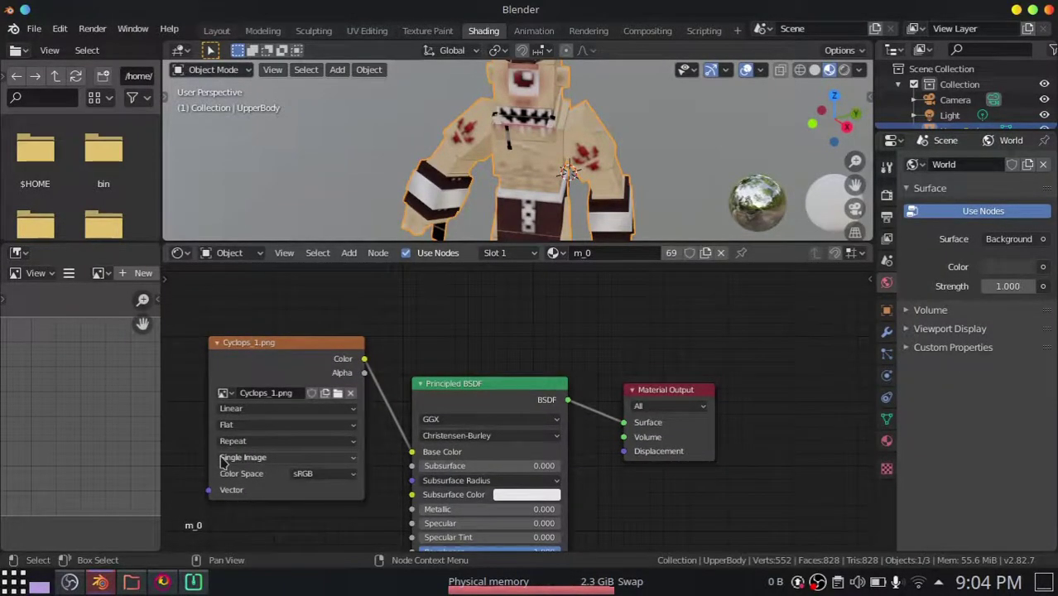
pyautogui.click(242, 410)
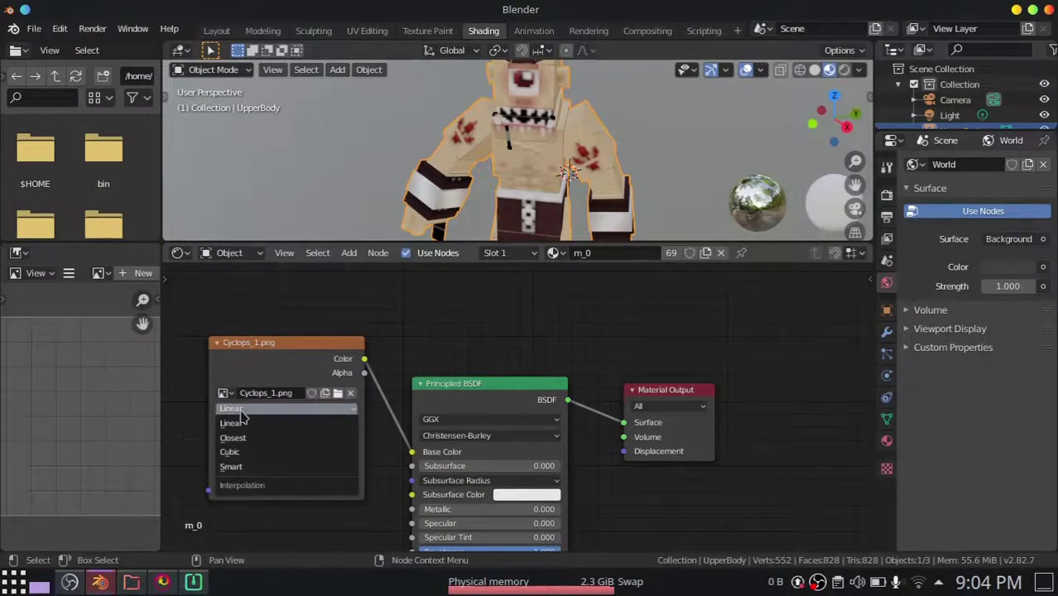
pyautogui.click(233, 437)
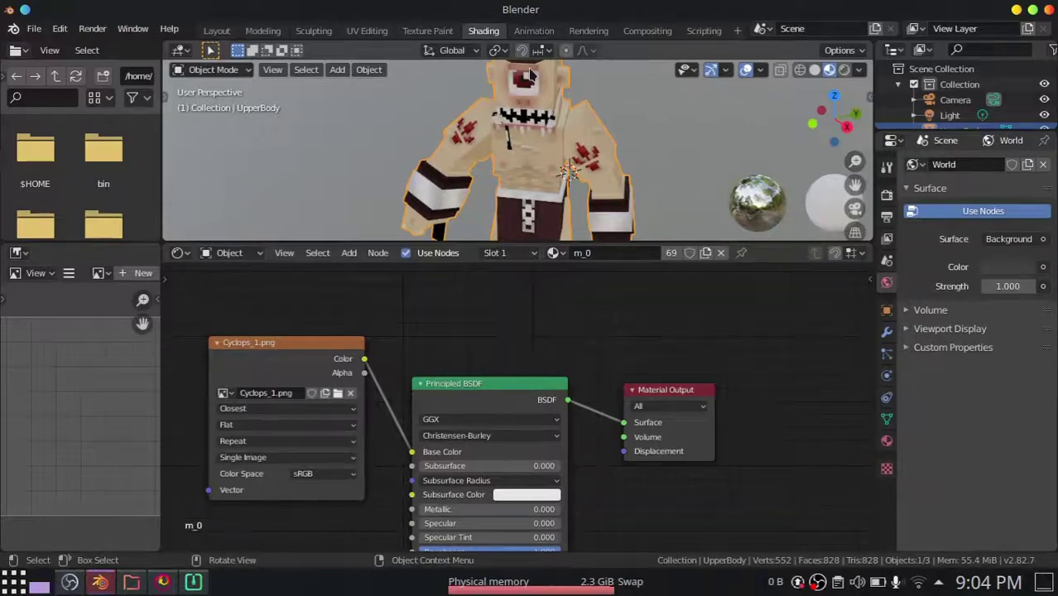
pyautogui.scroll(4, 530, 73)
pyautogui.scroll(-2, 541, 110)
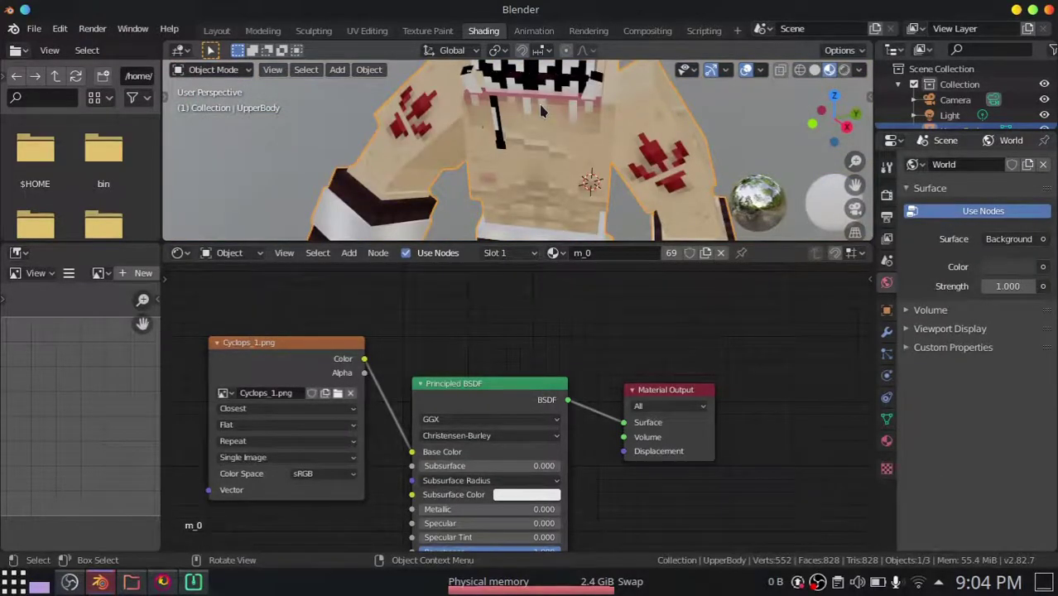
# Move the Principled BSDF and Material Output nodes farther from the Cyclops_1.png texture node to free up space.
pyautogui.scroll(-5, 538, 101)
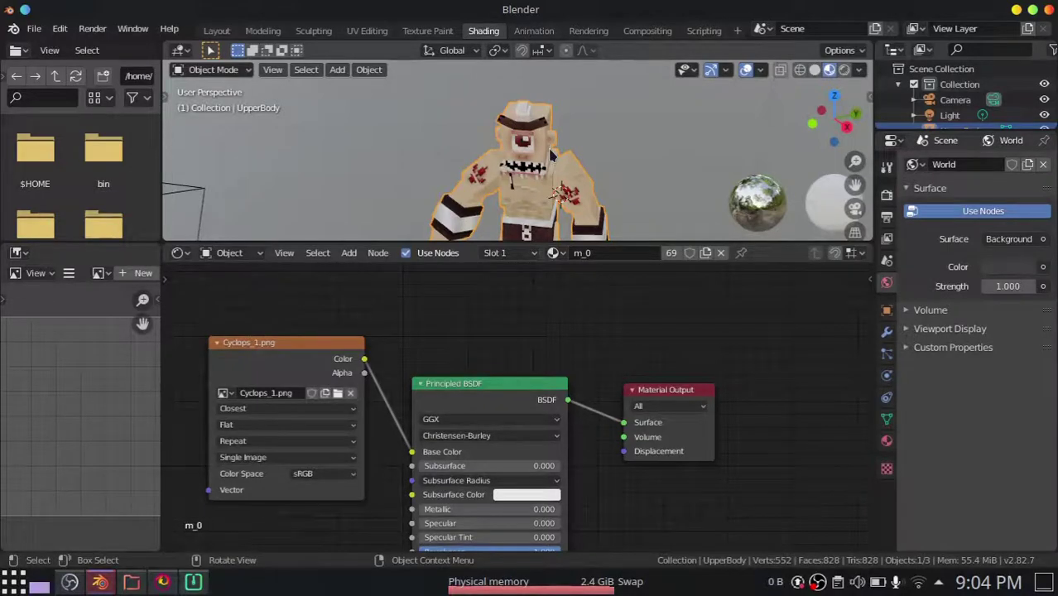
pyautogui.moveTo(550, 153); pyautogui.dragTo(559, 130, button='middle')
pyautogui.scroll(2, 613, 156)
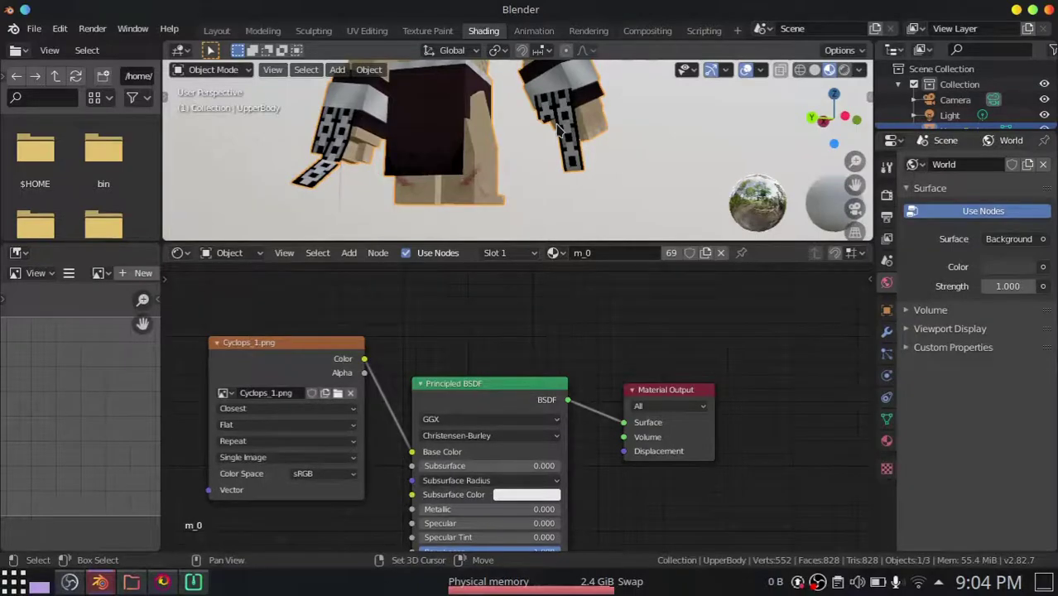
pyautogui.scroll(2, 559, 130)
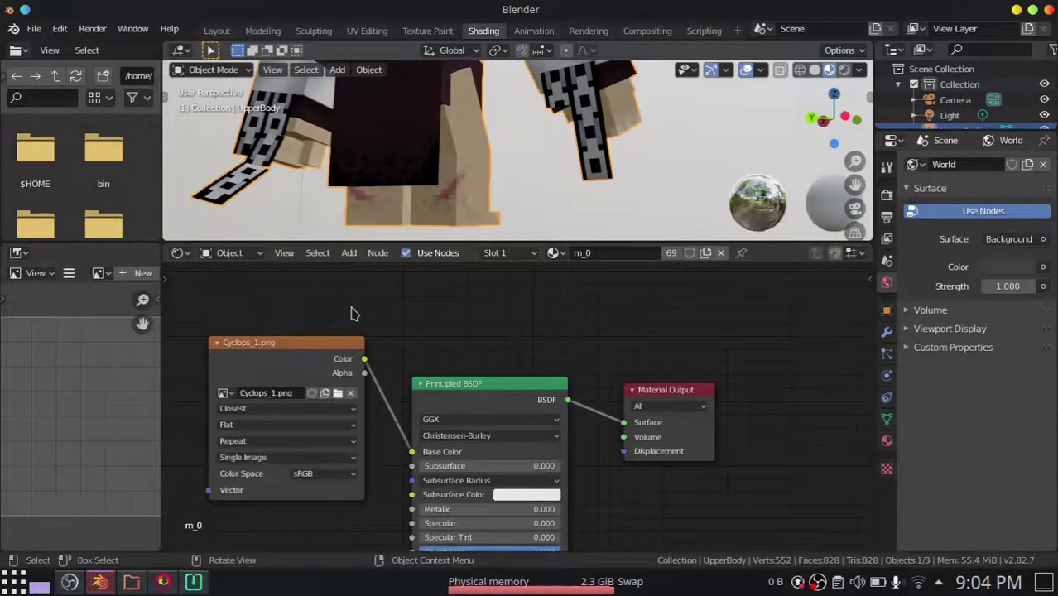
pyautogui.moveTo(488, 383); pyautogui.dragTo(509, 362)
pyautogui.moveTo(665, 389); pyautogui.dragTo(708, 385)
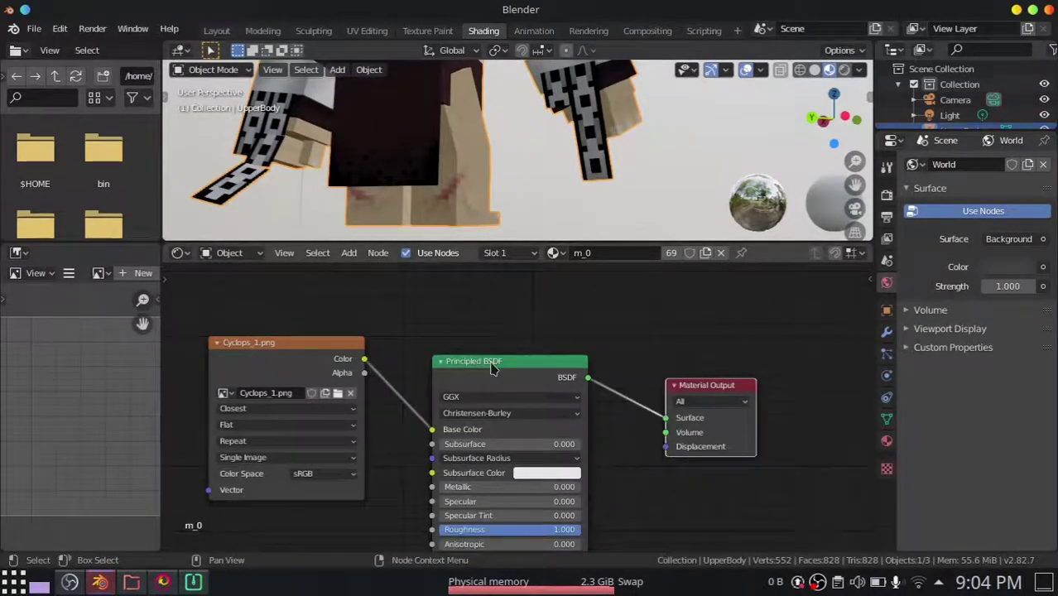
pyautogui.moveTo(491, 371); pyautogui.dragTo(520, 382)
# Add a Transparent BSDF node and place it above the Principled BSDF.
pyautogui.click(436, 309)
pyautogui.hotkey('shift', 'a')
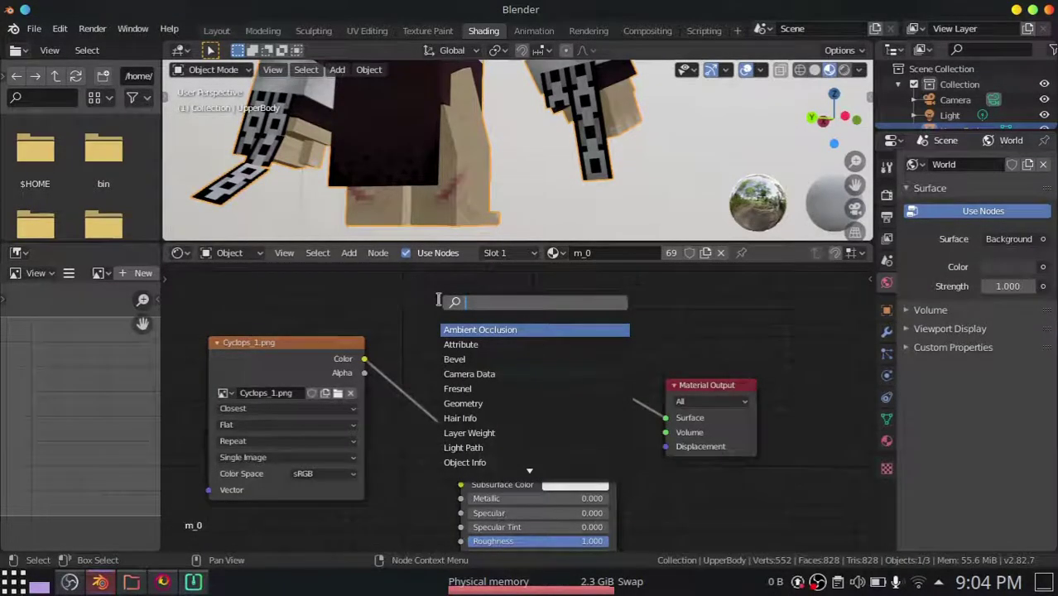
pyautogui.write('trans')
pyautogui.press('Down')
pyautogui.press('Return')
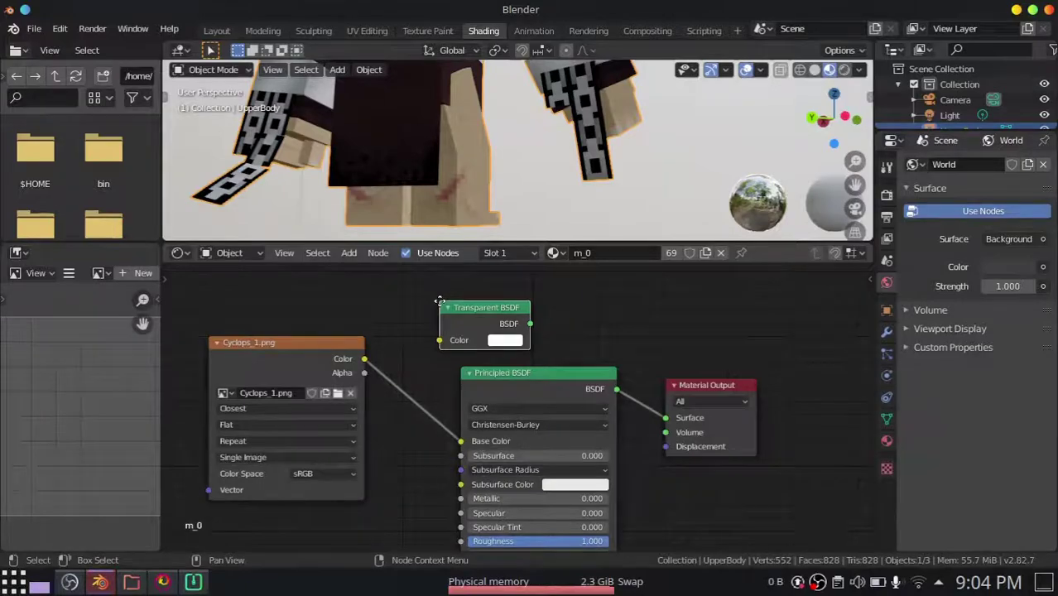
pyautogui.moveTo(440, 301); pyautogui.dragTo(524, 292)
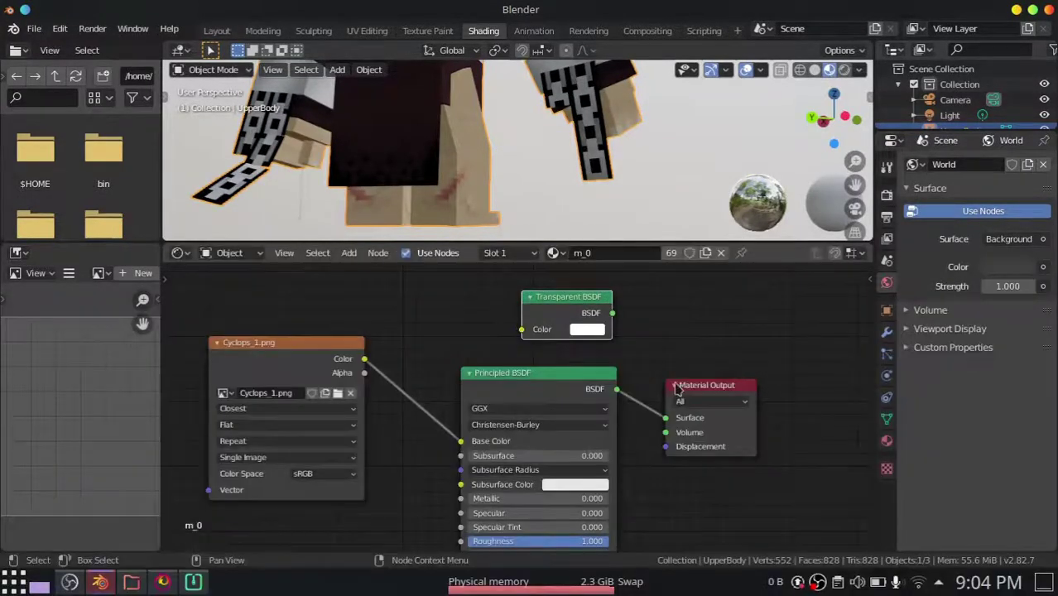
# Insert a Mix Shader node on the link between the Principled BSDF and the Material Output, moving the output node aside.
pyautogui.moveTo(677, 388); pyautogui.dragTo(735, 312)
pyautogui.moveTo(682, 333); pyautogui.dragTo(503, 367, button='middle')
pyautogui.hotkey('shift', 'a')
pyautogui.click(495, 366)
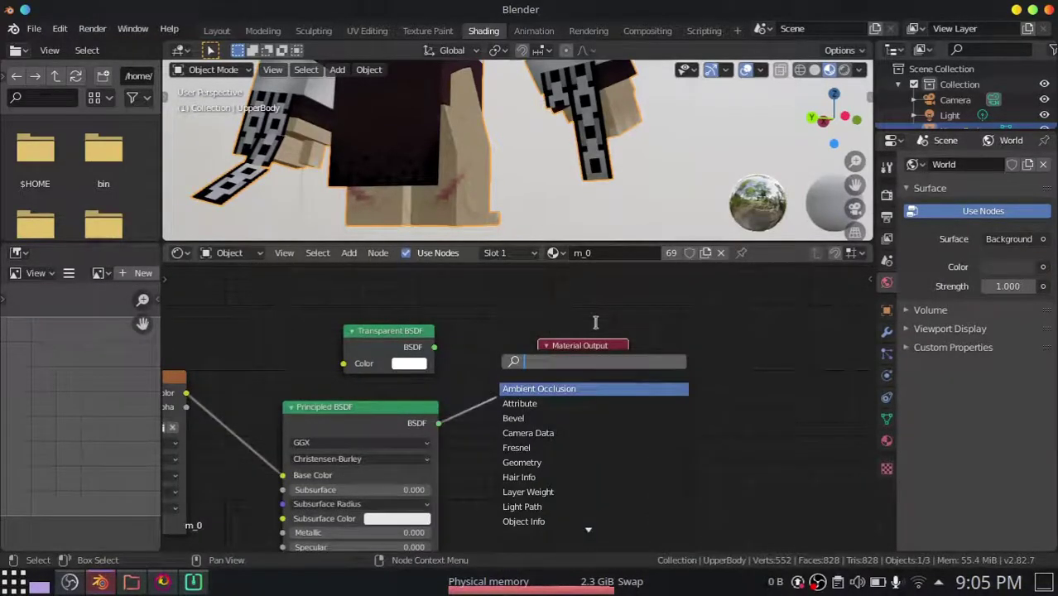
pyautogui.write('mix')
pyautogui.press('Return')
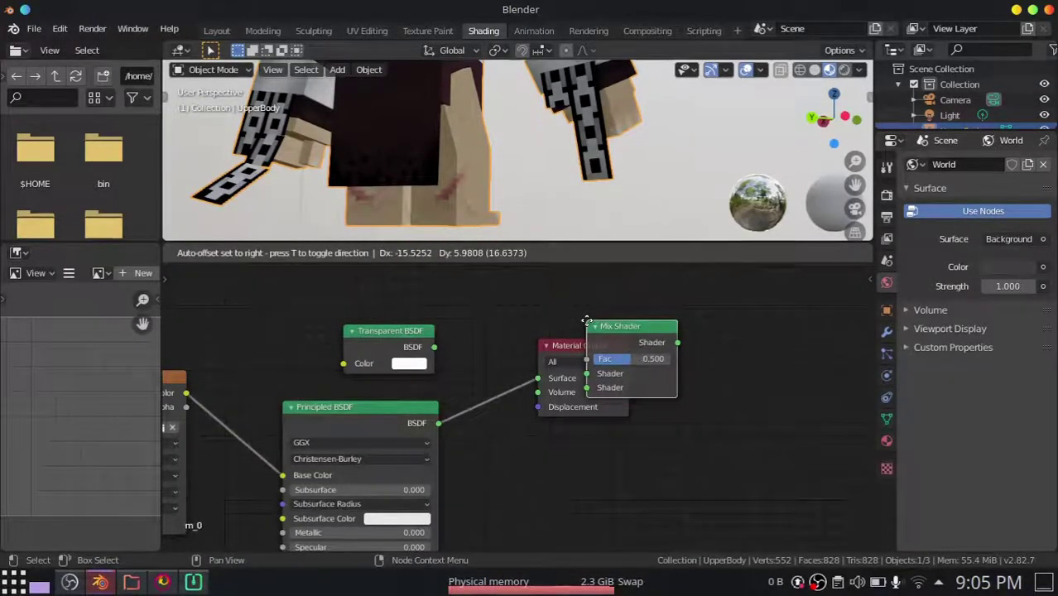
pyautogui.click(491, 359)
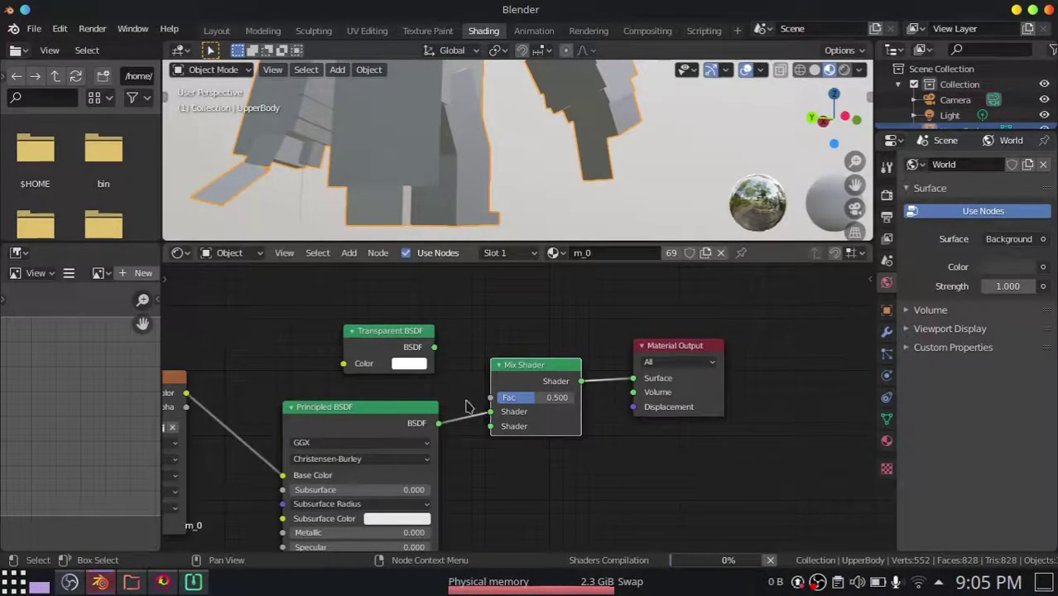
# Connect the Transparent BSDF to the Mix Shader's second shader input and the Cyclops_1.png alpha to its Fac.
pyautogui.moveTo(434, 347); pyautogui.dragTo(490, 426)
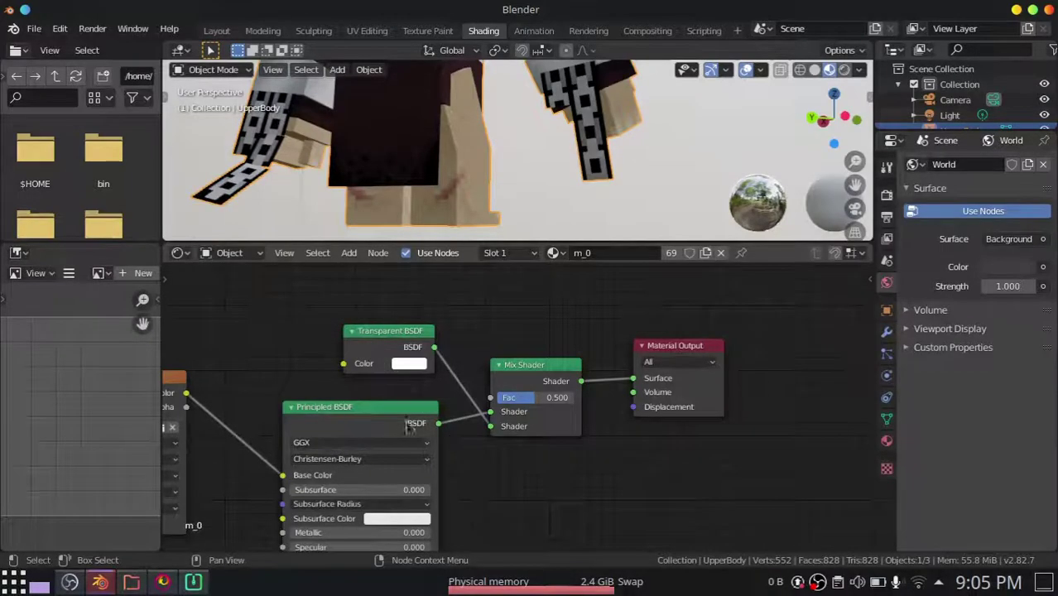
pyautogui.moveTo(304, 381); pyautogui.dragTo(528, 365, button='middle')
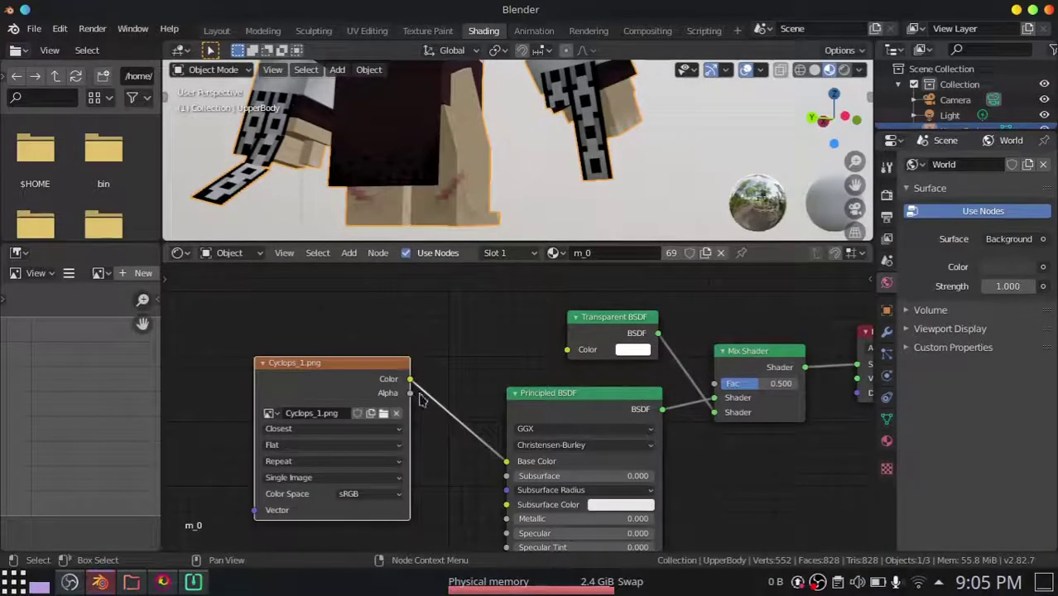
pyautogui.moveTo(410, 392); pyautogui.dragTo(714, 384)
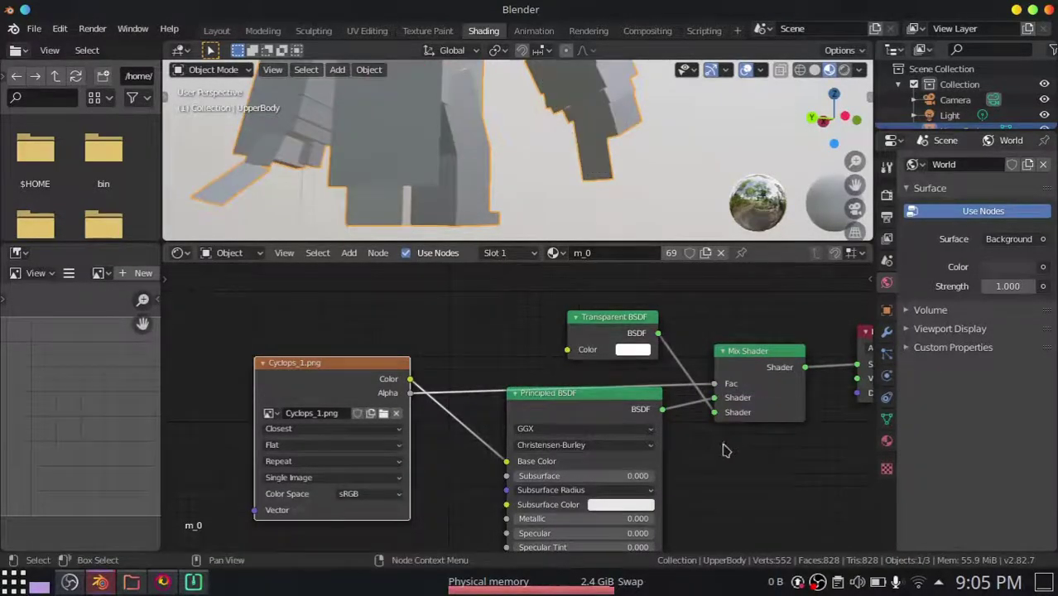
# Swap the Mix Shader inputs so Transparent BSDF feeds the first and Principled BSDF the second, and check the model.
pyautogui.moveTo(708, 448); pyautogui.dragTo(520, 466, button='middle')
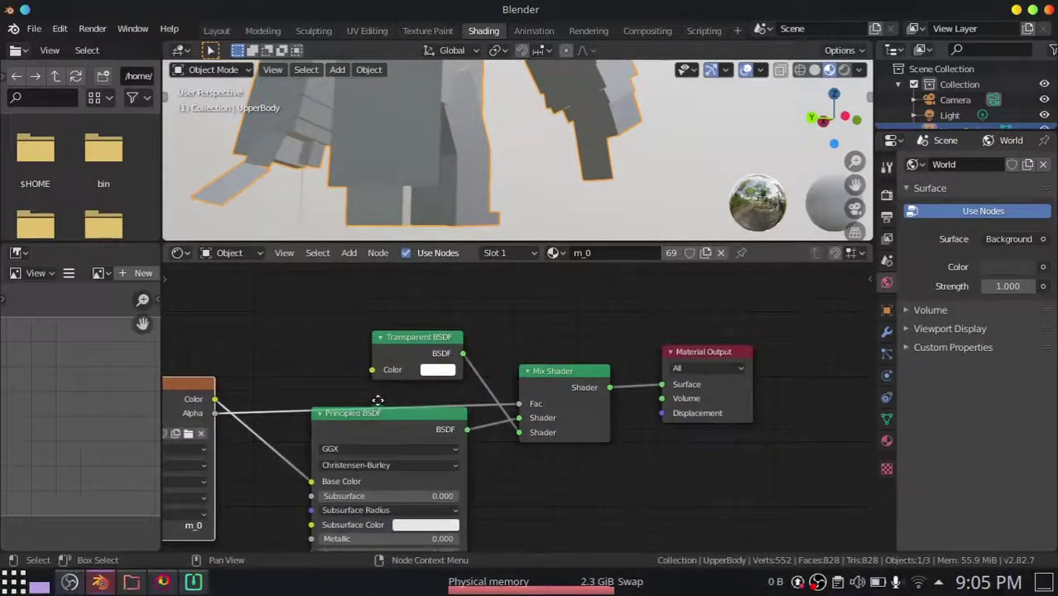
pyautogui.moveTo(503, 151); pyautogui.dragTo(521, 173, button='middle')
pyautogui.scroll(-7, 508, 159)
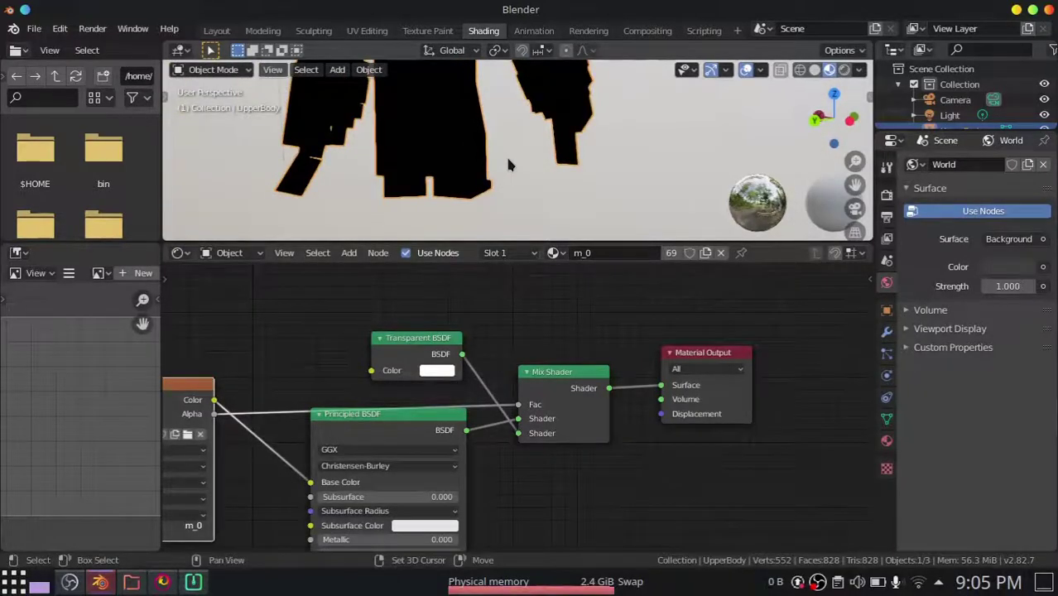
pyautogui.keyDown('shift'); pyautogui.moveTo(491, 118); pyautogui.dragTo(505, 178, button='middle'); pyautogui.keyUp('shift')
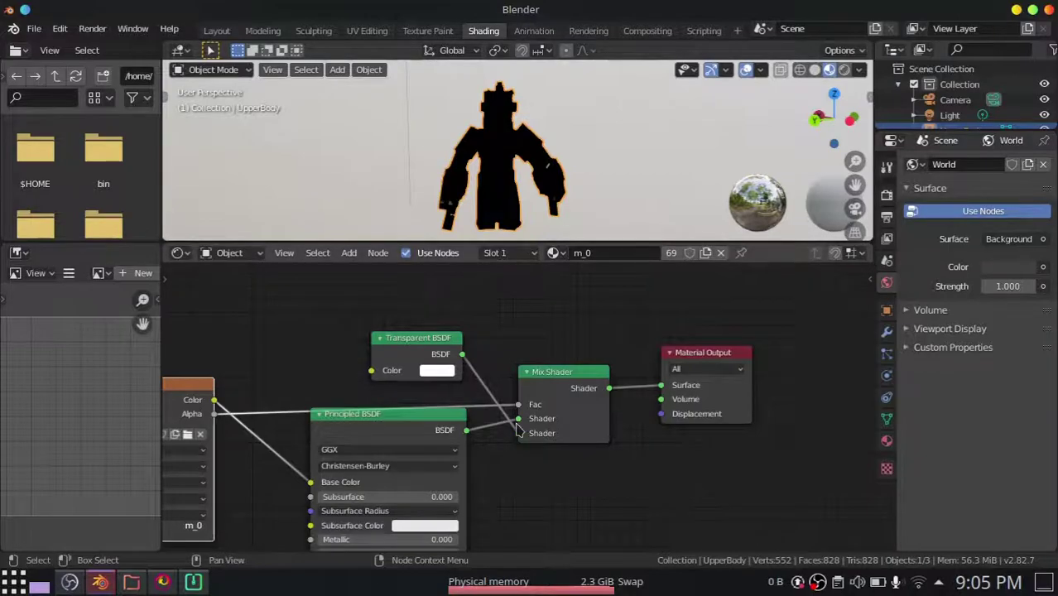
pyautogui.moveTo(517, 420); pyautogui.dragTo(519, 433)
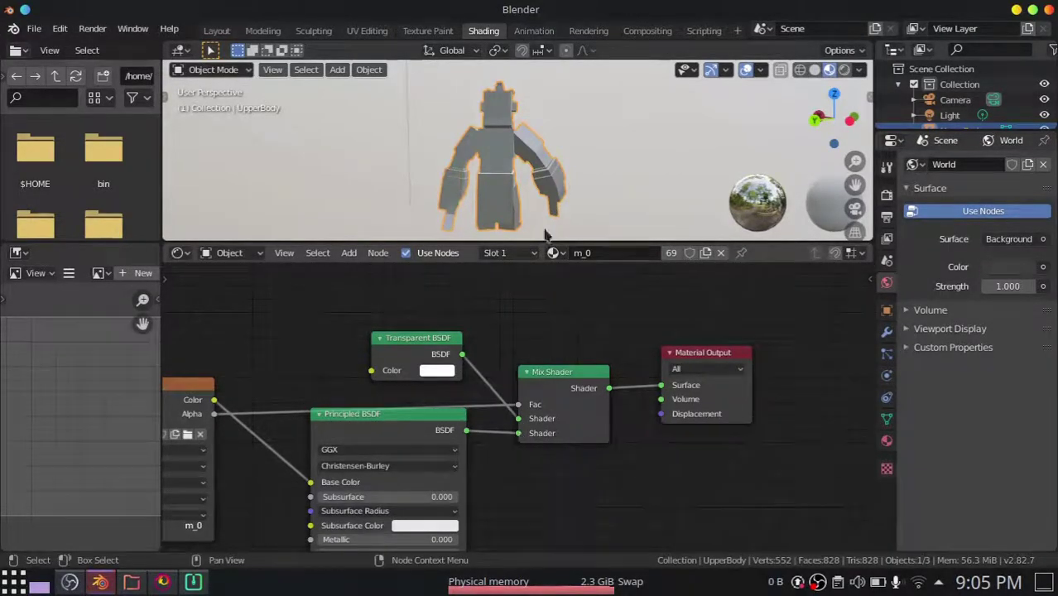
pyautogui.moveTo(584, 140); pyautogui.dragTo(605, 93, button='middle')
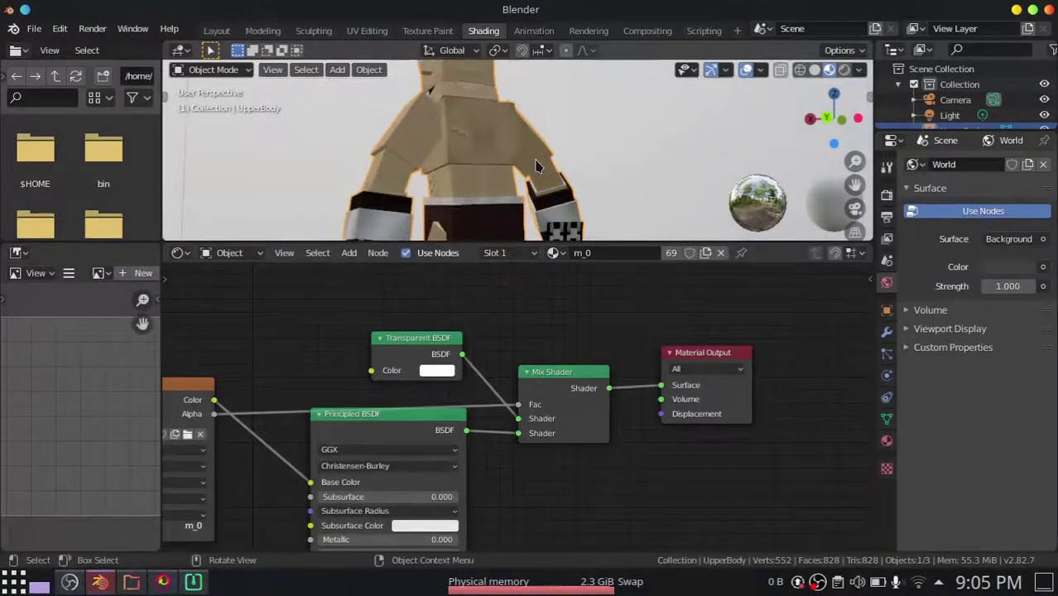
pyautogui.keyDown('shift'); pyautogui.moveTo(536, 161); pyautogui.dragTo(566, 41, button='middle'); pyautogui.keyUp('shift')
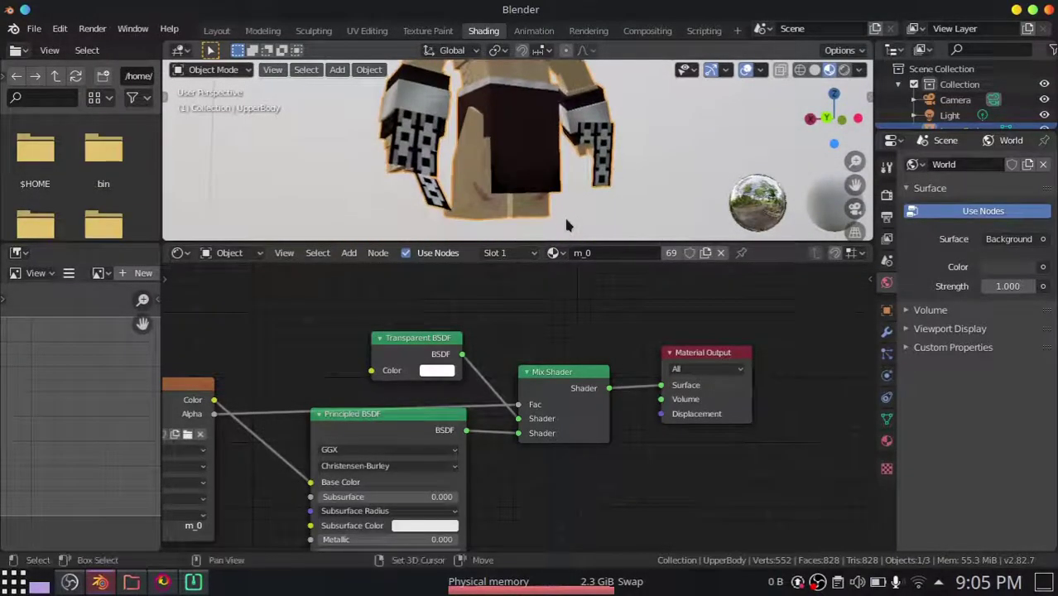
# Set the m_0 material's blend mode to Alpha Clip.
pyautogui.click(887, 442)
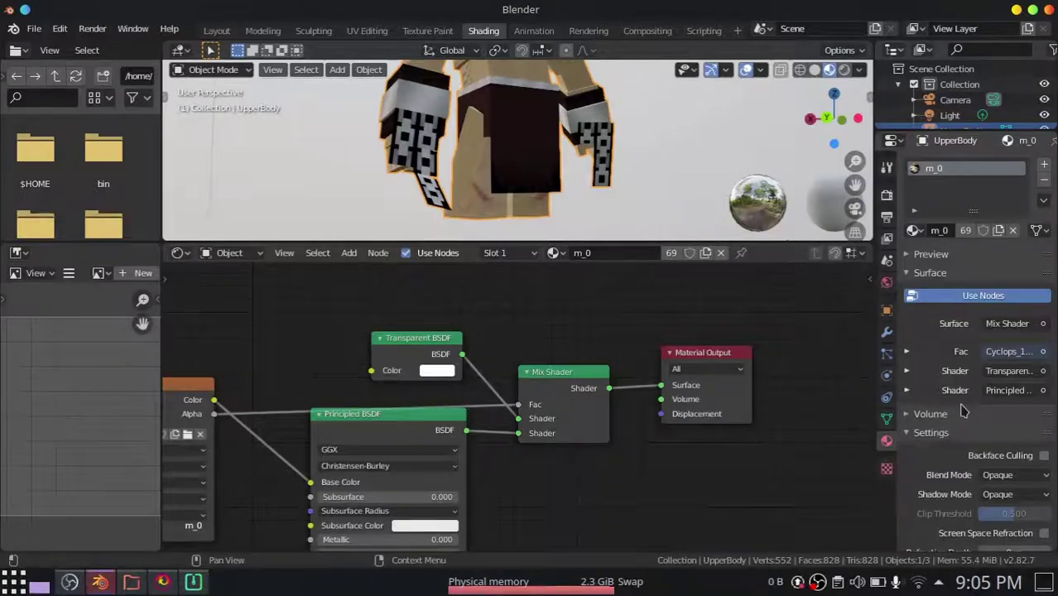
pyautogui.scroll(-3, 963, 411)
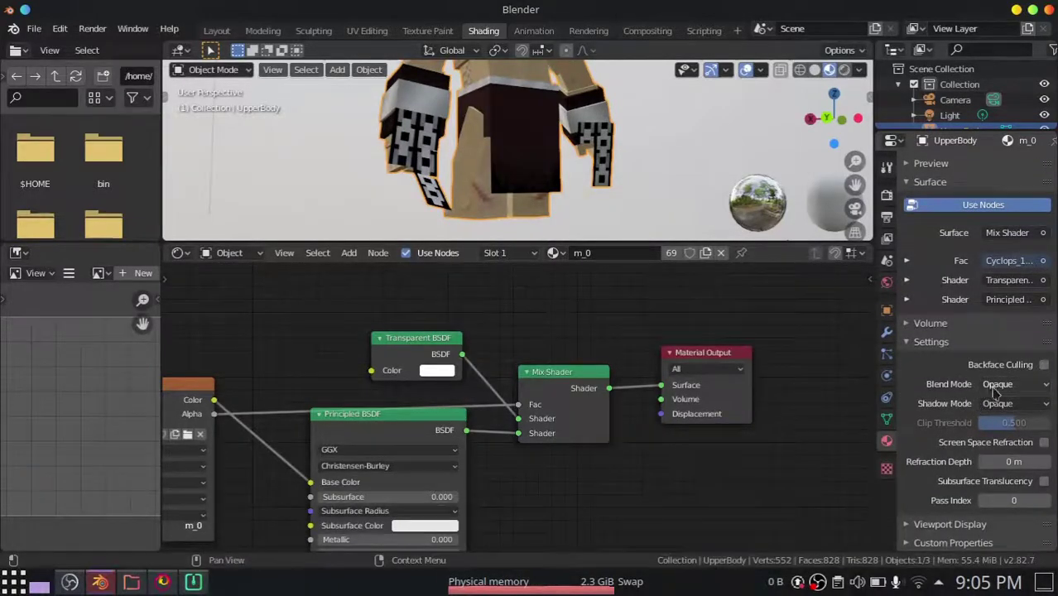
pyautogui.click(997, 386)
pyautogui.click(1001, 423)
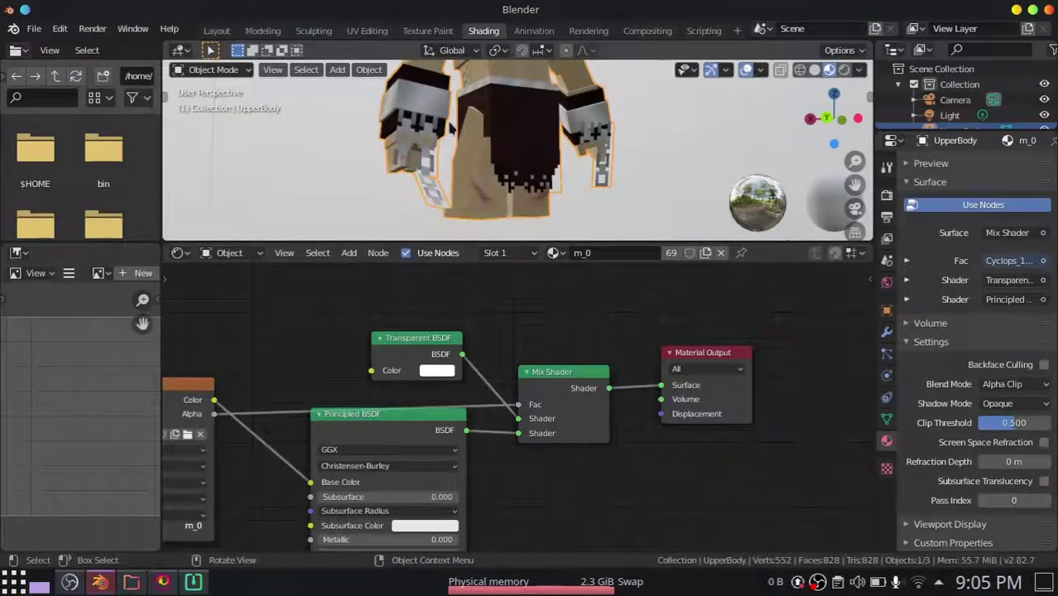
# Examine the transparent areas of the Cyclops's loincloth, chains and upper body from the back and front.
pyautogui.scroll(3, 399, 127)
pyautogui.scroll(-2, 399, 131)
pyautogui.moveTo(399, 136); pyautogui.dragTo(431, 116, button='middle')
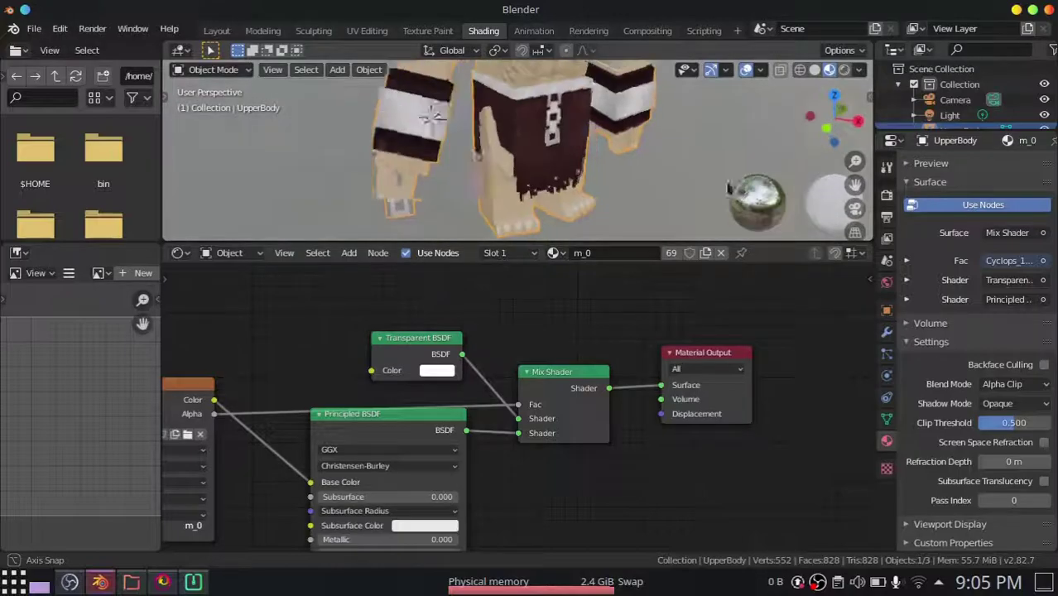
pyautogui.moveTo(729, 183); pyautogui.dragTo(579, 137, button='middle')
pyautogui.scroll(-5, 467, 108)
pyautogui.keyDown('shift'); pyautogui.moveTo(503, 88); pyautogui.dragTo(509, 126, button='middle'); pyautogui.keyUp('shift')
pyautogui.moveTo(531, 146); pyautogui.dragTo(651, 100, button='middle')
pyautogui.scroll(4, 650, 99)
pyautogui.moveTo(479, 174)
pyautogui.mouseDown(button='middle')
pyautogui.moveTo(610, 166)
pyautogui.moveTo(467, 157)
pyautogui.moveTo(575, 133)
pyautogui.moveTo(503, 80)
pyautogui.moveTo(585, 98)
pyautogui.moveTo(488, 149)
pyautogui.moveTo(464, 189)
pyautogui.mouseUp(button='middle')
# Render the image, inspect the Cyclops in the render result up close, and close the result.
pyautogui.click(92, 29)
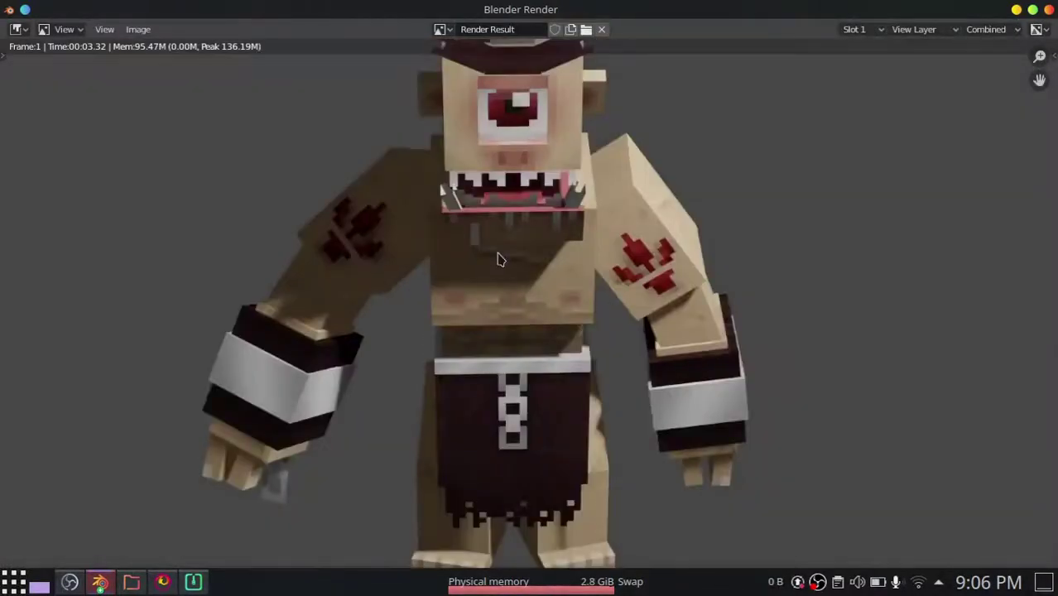
pyautogui.moveTo(500, 260); pyautogui.dragTo(540, 172, button='middle')
pyautogui.scroll(2, 542, 219)
pyautogui.moveTo(548, 255); pyautogui.dragTo(443, 286, button='middle')
pyautogui.scroll(-4, 499, 269)
pyautogui.press('Escape')
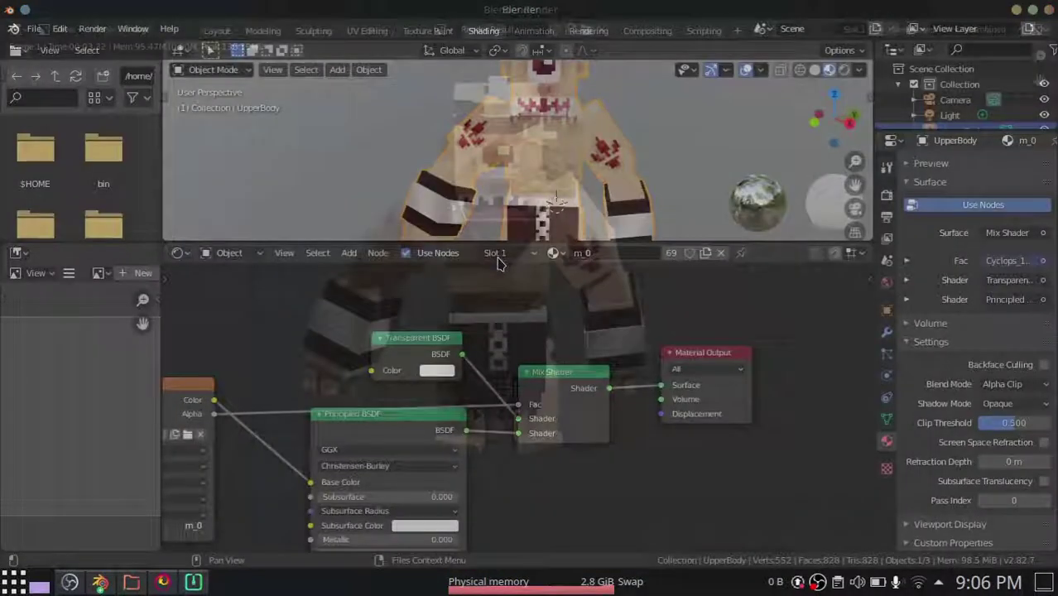
# Return to the Layout workspace and add a plane mesh to the scene.
pyautogui.click(216, 30)
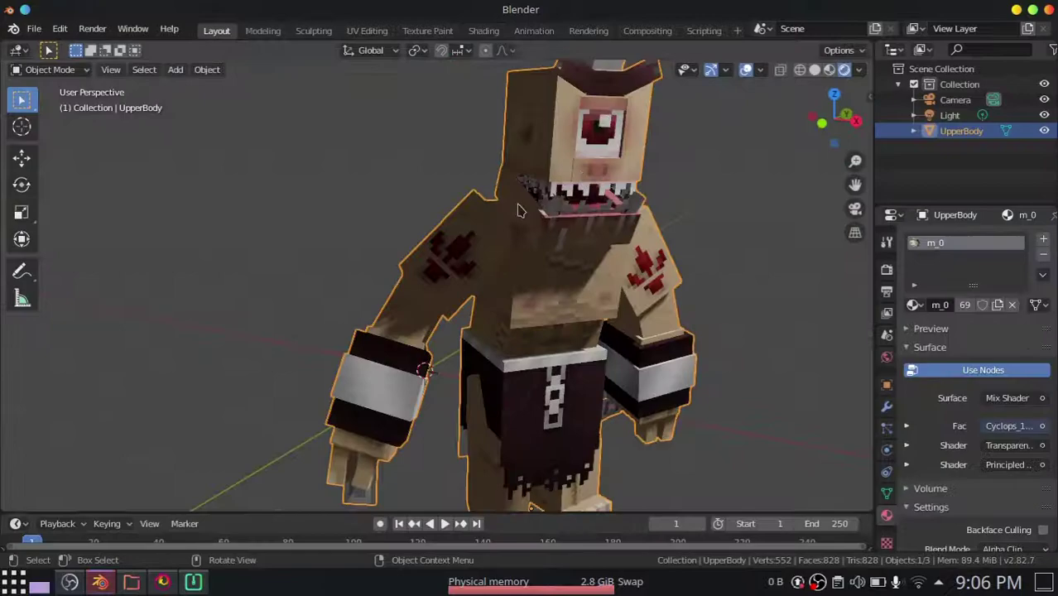
pyautogui.scroll(-5, 706, 298)
pyautogui.moveTo(706, 297); pyautogui.dragTo(654, 314, button='middle')
pyautogui.click(585, 314)
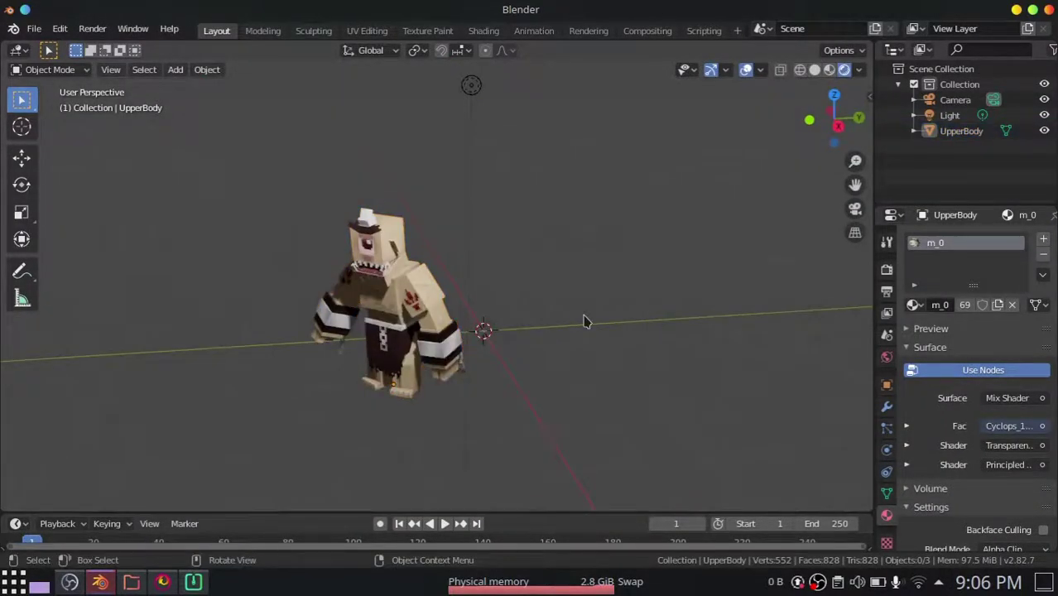
pyautogui.hotkey('shift', 'a')
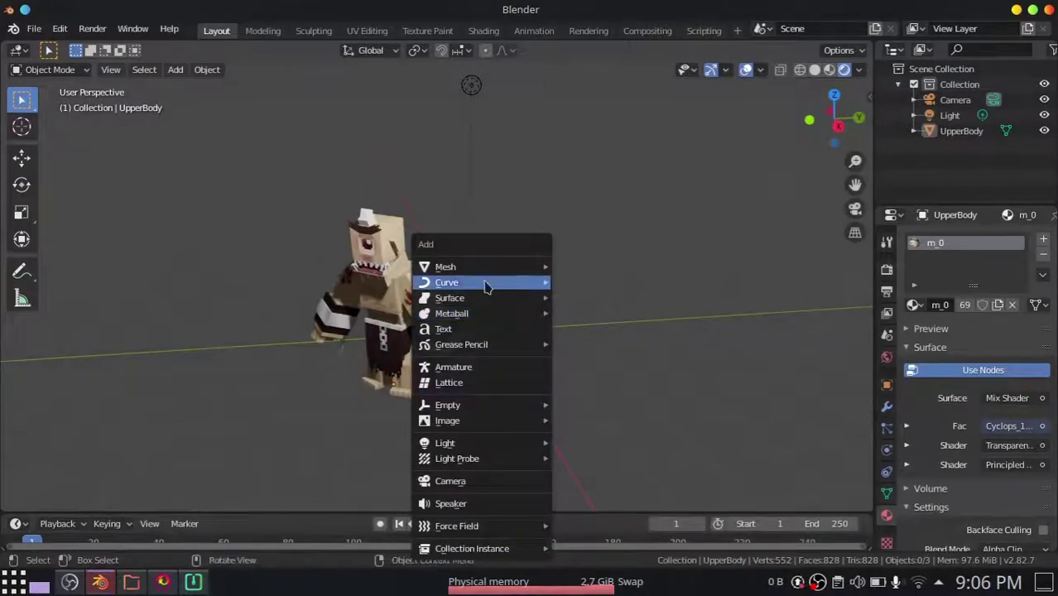
pyautogui.moveTo(509, 279)
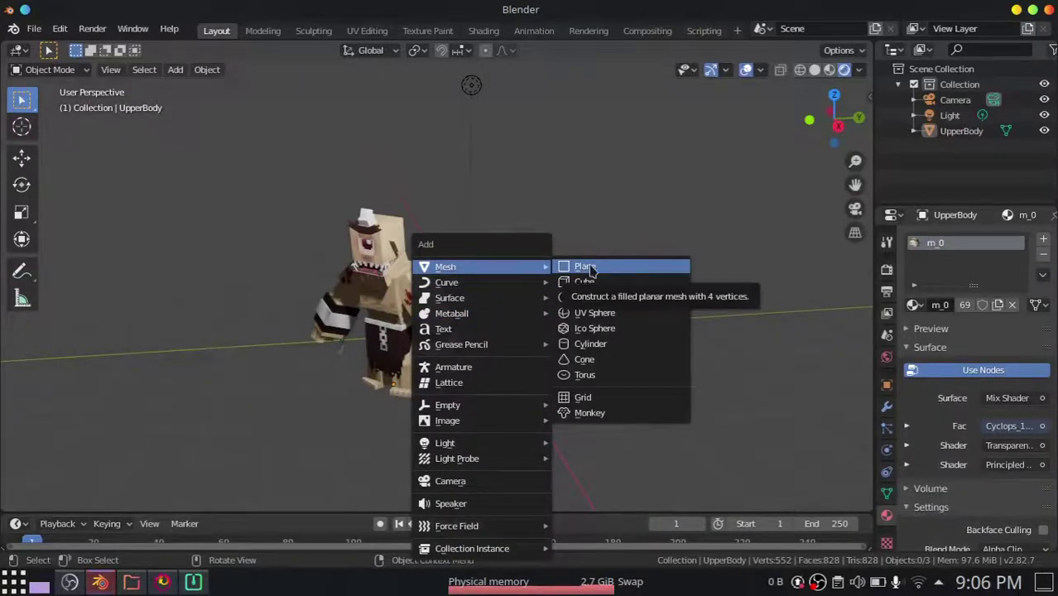
pyautogui.click(617, 266)
# Scale the plane by 12 to form a floor under the Cyclops.
pyautogui.moveTo(624, 299); pyautogui.dragTo(576, 319, button='middle')
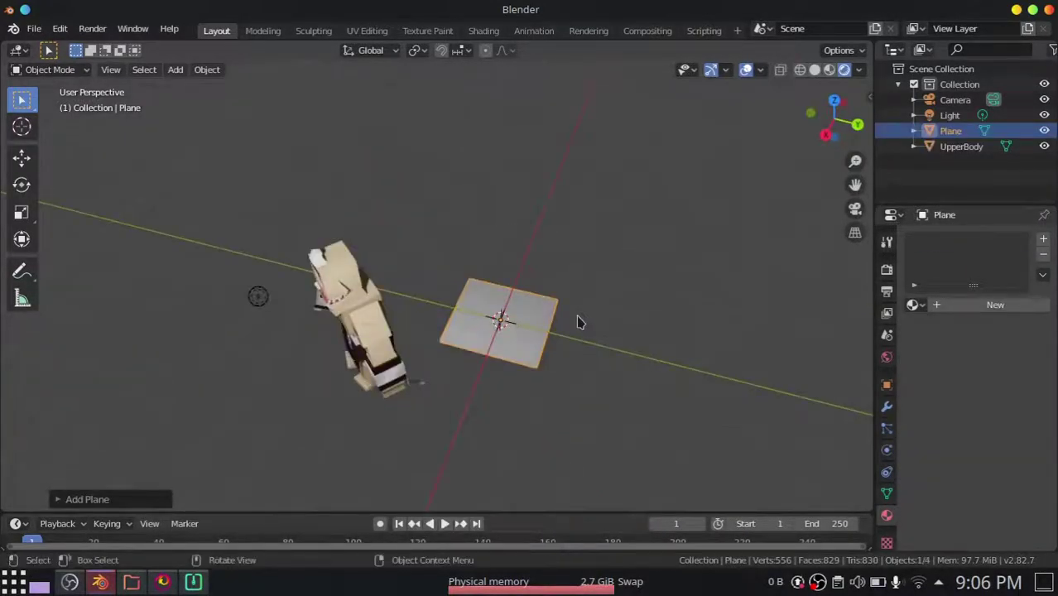
pyautogui.write('s12')
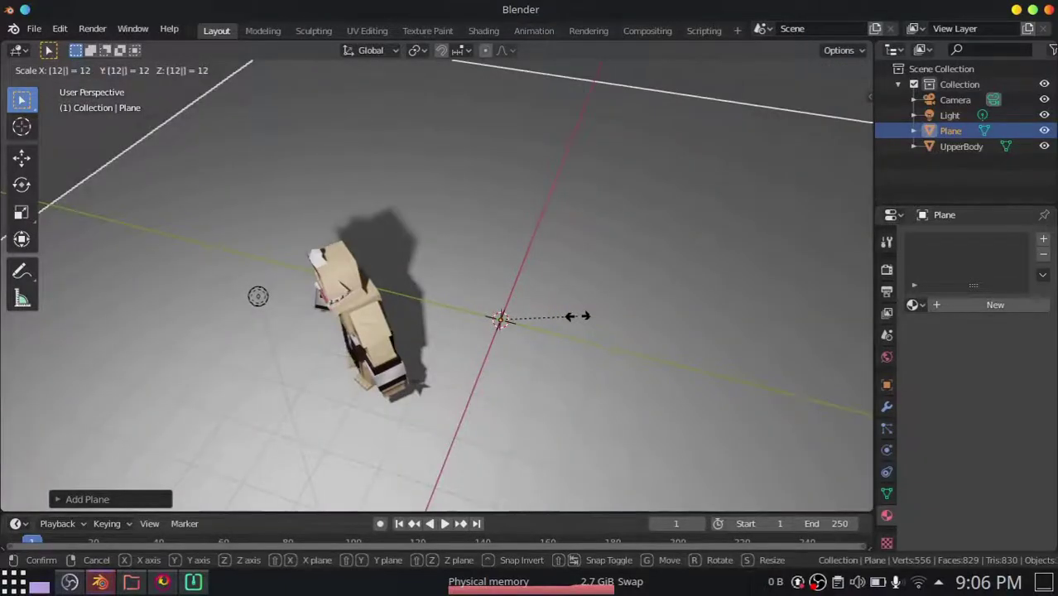
pyautogui.press('Return')
pyautogui.moveTo(579, 320); pyautogui.dragTo(598, 302, button='middle')
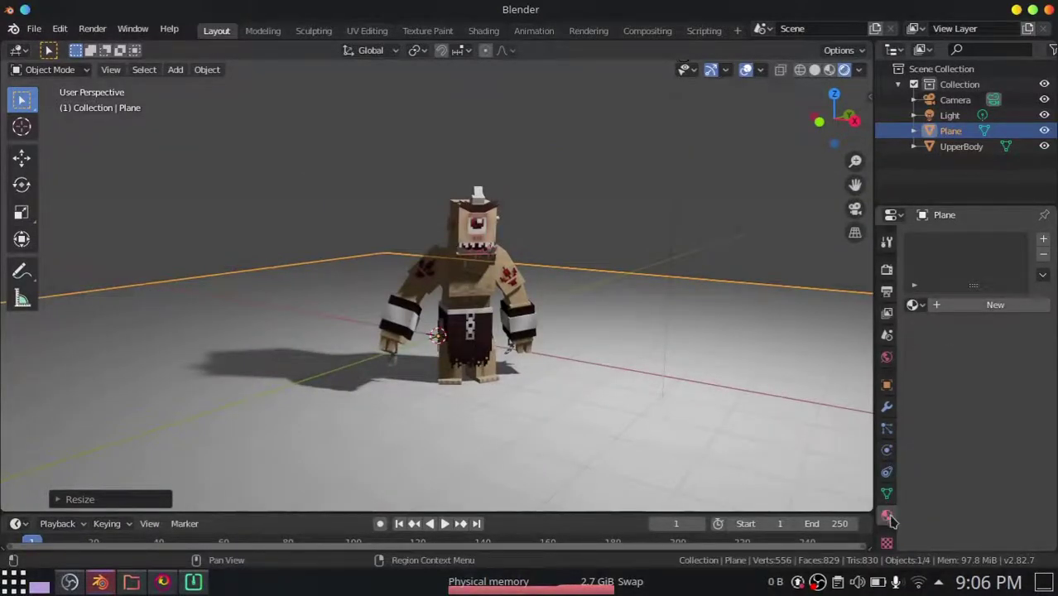
# Give the plane a new material with a red base color, about H 0.016, S 0.925, V 0.906, and check it through the camera.
pyautogui.click(976, 305)
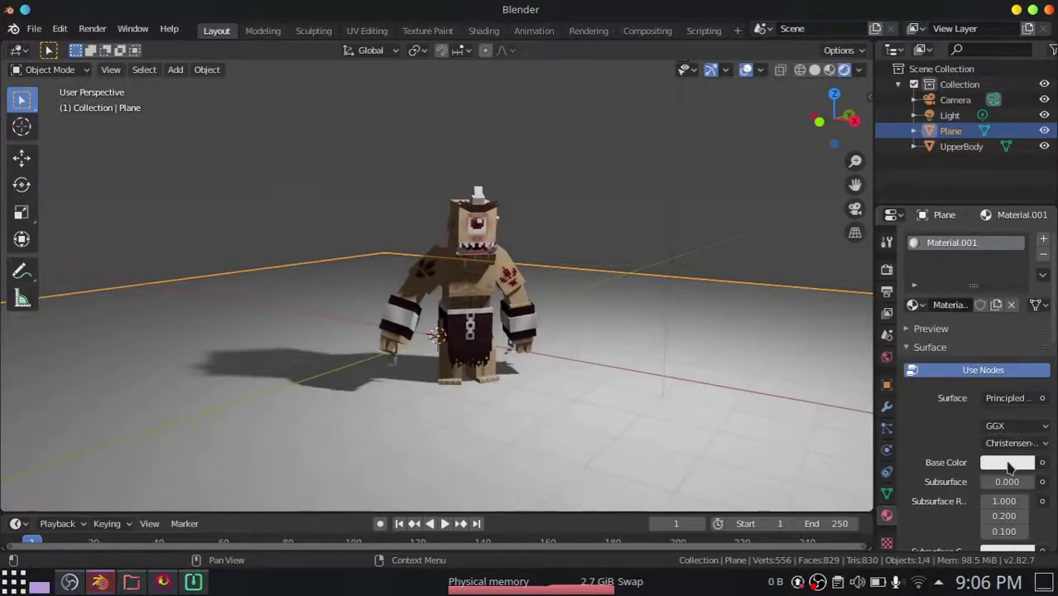
pyautogui.click(1009, 468)
pyautogui.moveTo(971, 319)
pyautogui.mouseDown()
pyautogui.moveTo(973, 330)
pyautogui.moveTo(920, 339)
pyautogui.moveTo(952, 350)
pyautogui.mouseUp()
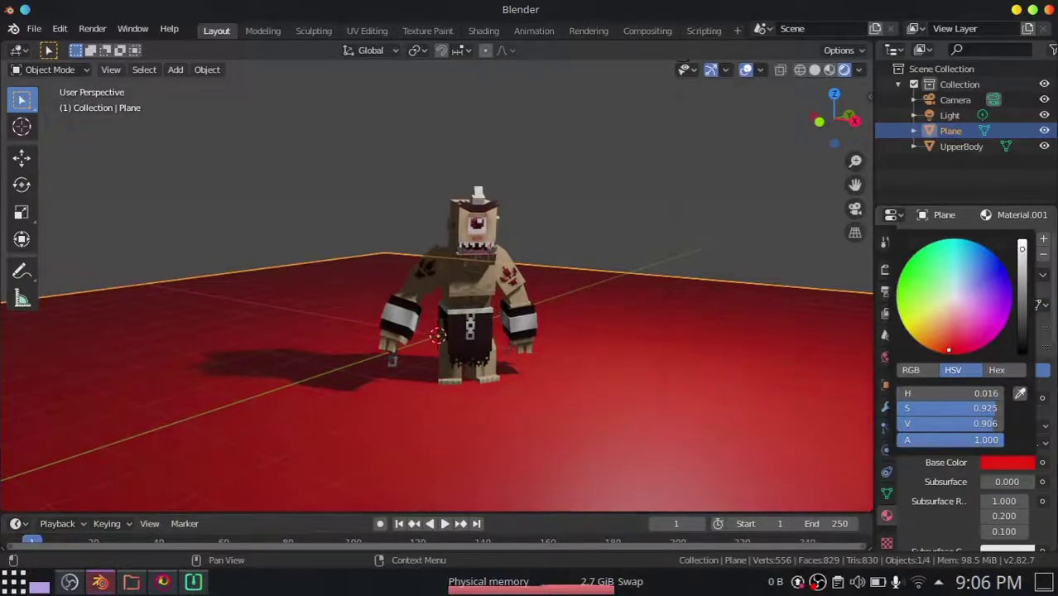
pyautogui.moveTo(692, 316); pyautogui.dragTo(616, 343, button='middle')
pyautogui.press('KP_0')
pyautogui.scroll(-5, 514, 289)
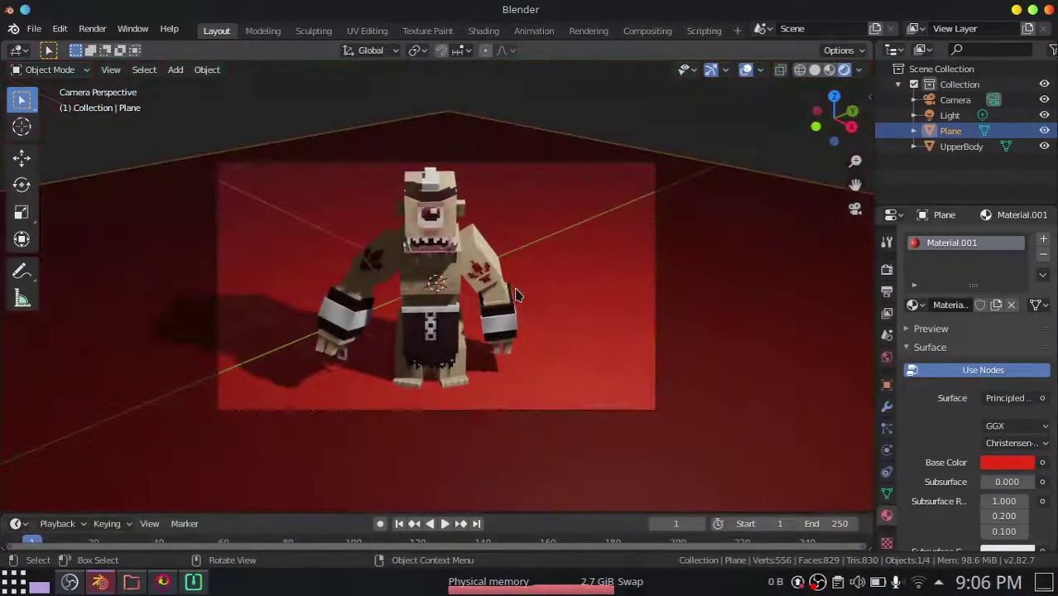
# Move the Cyclops about 0.6 m across the floor, locked to the horizontal plane, so it stands off-centre in the camera frame.
pyautogui.scroll(2, 511, 287)
pyautogui.scroll(1, 511, 290)
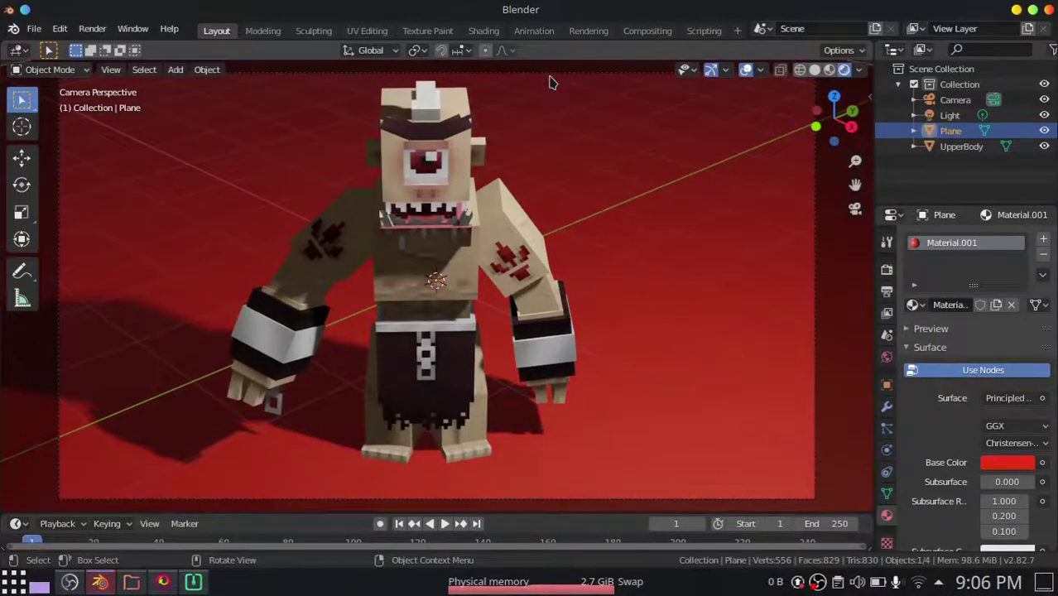
pyautogui.click(551, 76)
pyautogui.scroll(-2, 567, 265)
pyautogui.scroll(2, 567, 265)
pyautogui.click(445, 321)
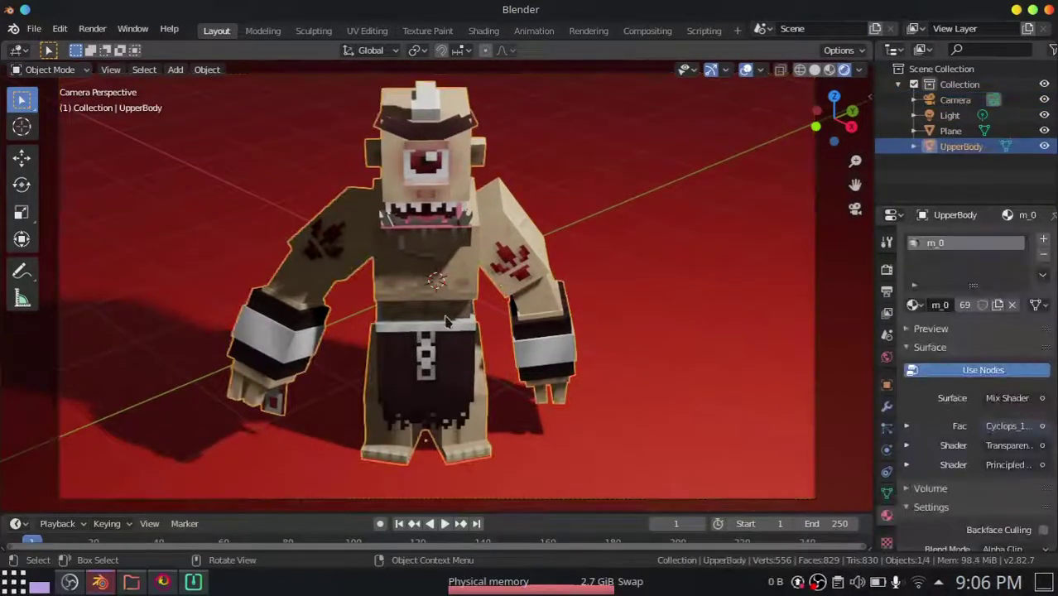
pyautogui.press('g')
pyautogui.hotkey('shift', 'z')
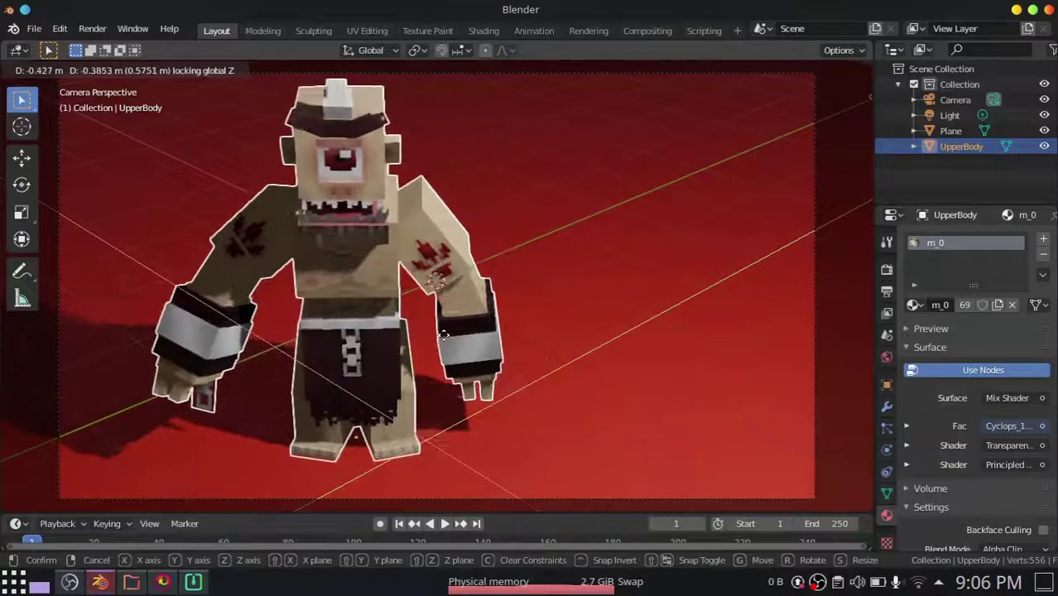
pyautogui.click(439, 340)
# Rotate the Cyclops slightly about the global Z axis to turn its body toward the empty part of the frame.
pyautogui.press('r')
pyautogui.press('z')
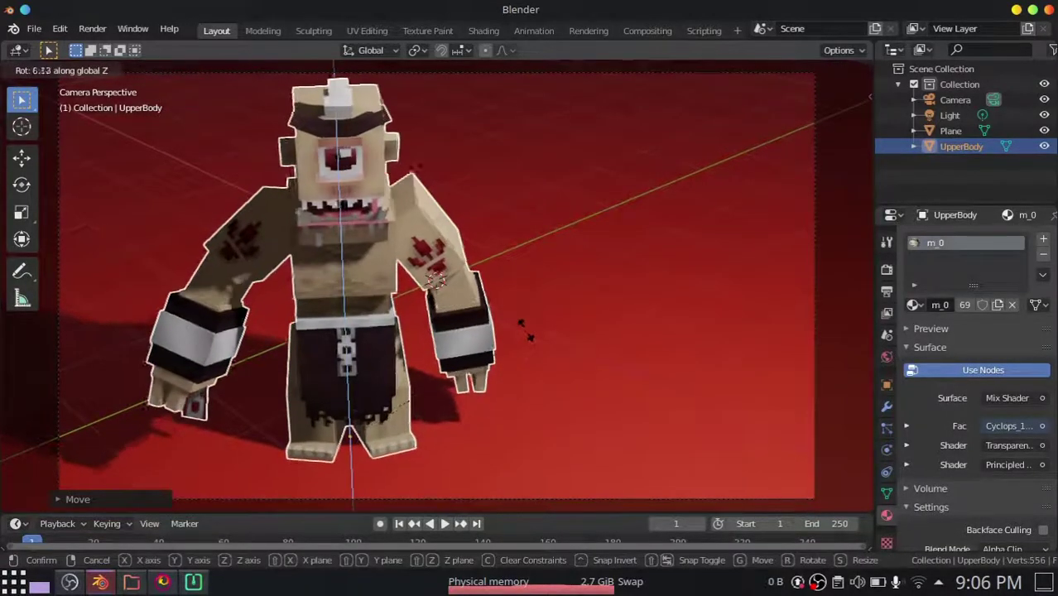
pyautogui.click(529, 315)
pyautogui.click(509, 211)
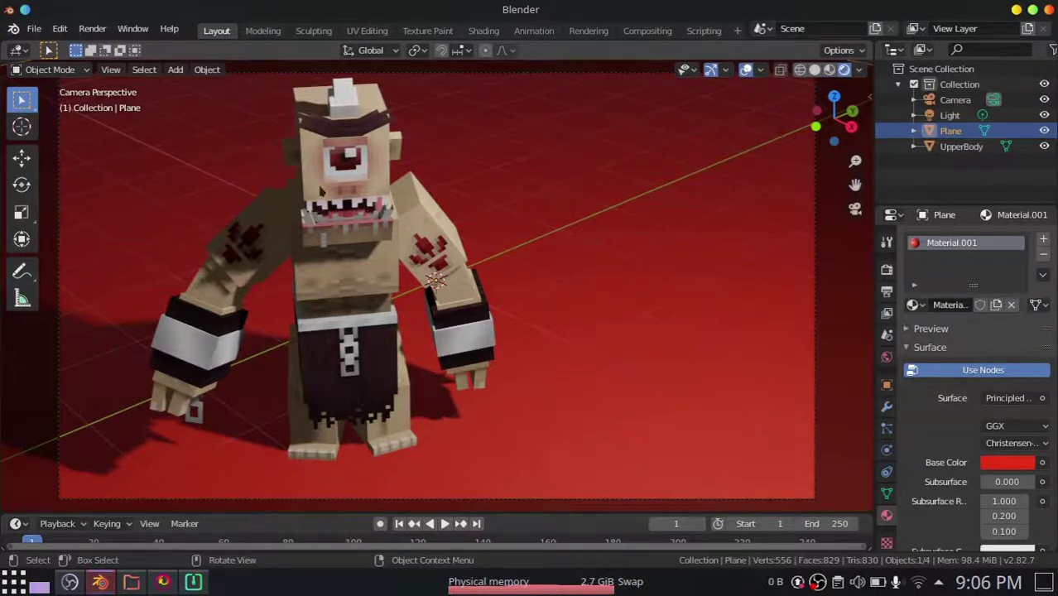
# Try the Bloom effect in the Eevee render settings and inspect it on the Cyclops's head and horn.
pyautogui.scroll(2, 327, 220)
pyautogui.click(887, 270)
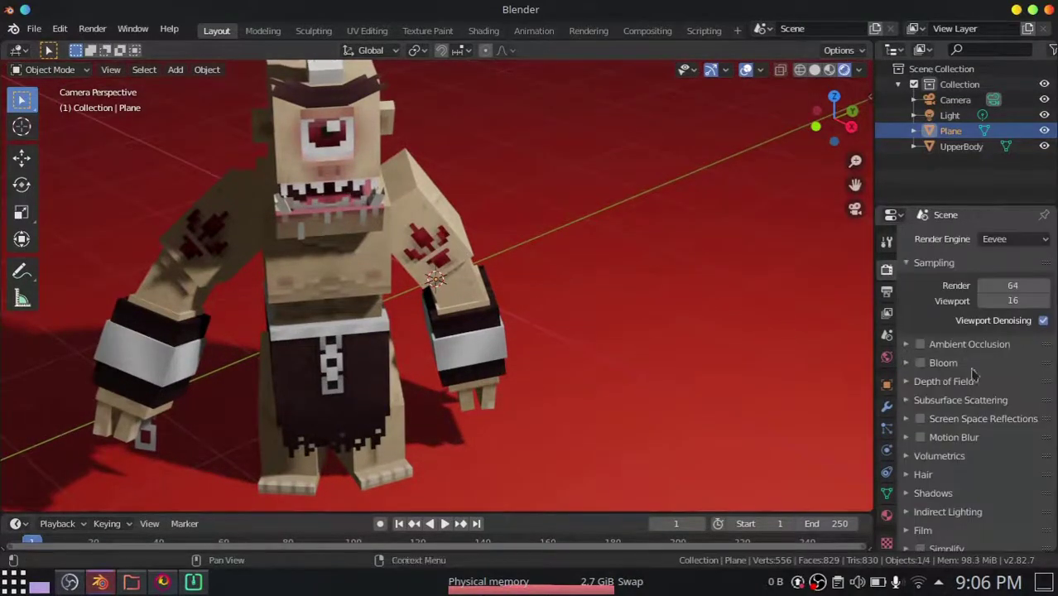
pyautogui.click(921, 363)
pyautogui.scroll(-1, 364, 171)
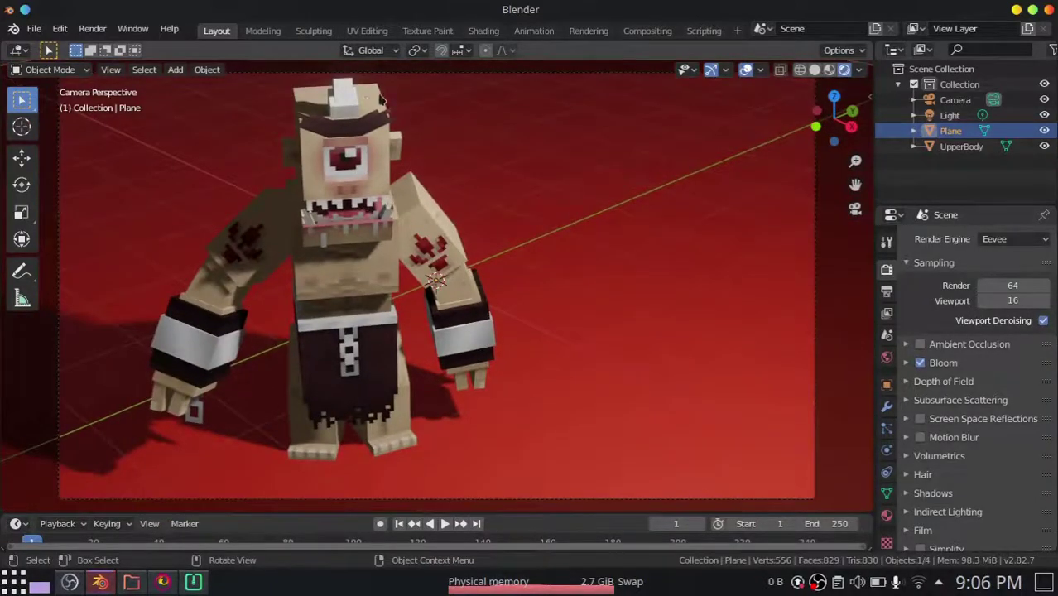
pyautogui.keyDown('shift'); pyautogui.moveTo(364, 110); pyautogui.dragTo(421, 195, button='middle'); pyautogui.keyUp('shift')
pyautogui.scroll(5, 421, 196)
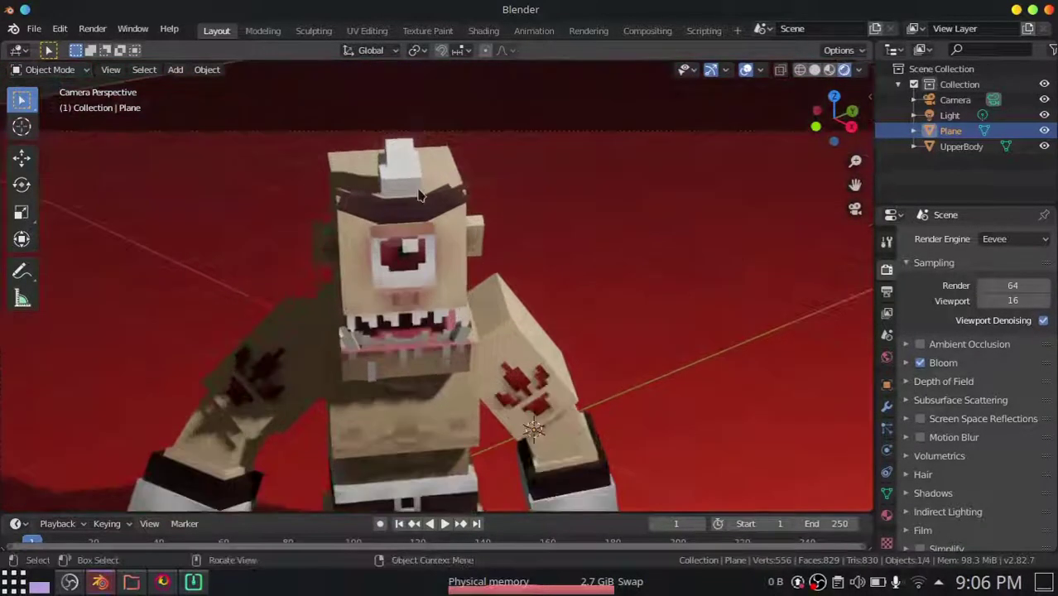
pyautogui.keyDown('shift'); pyautogui.moveTo(390, 124); pyautogui.dragTo(497, 297, button='middle'); pyautogui.keyUp('shift')
pyautogui.scroll(3, 495, 298)
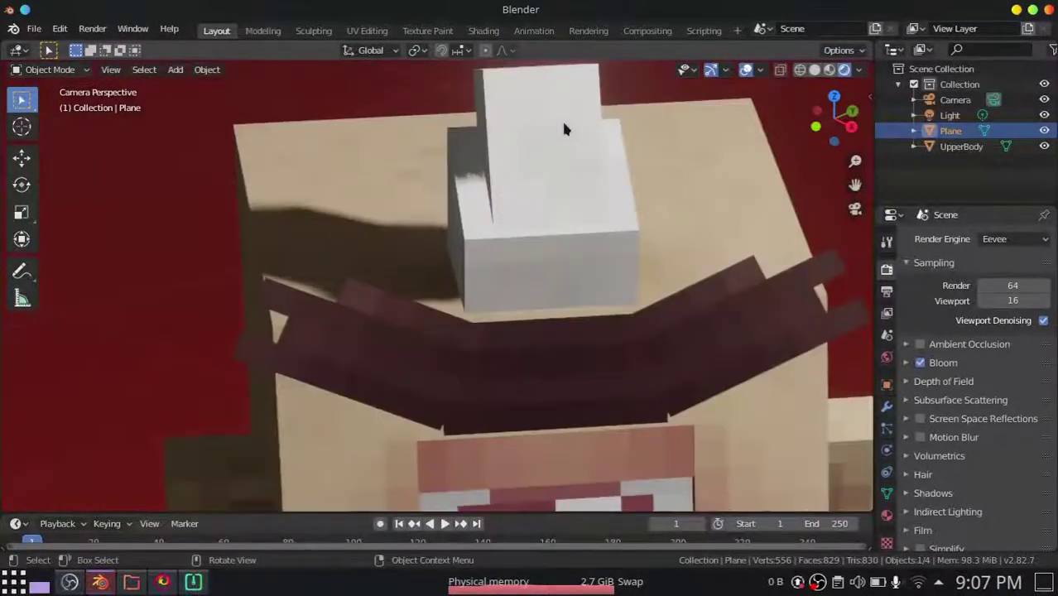
pyautogui.scroll(-5, 558, 186)
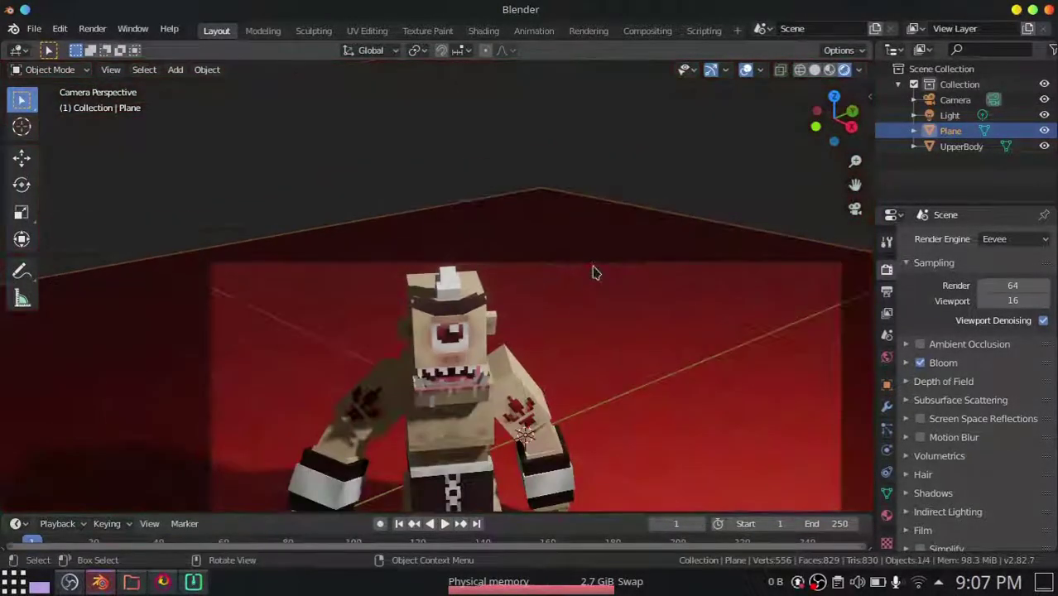
pyautogui.keyDown('shift'); pyautogui.moveTo(661, 342); pyautogui.dragTo(621, 199, button='middle'); pyautogui.keyUp('shift')
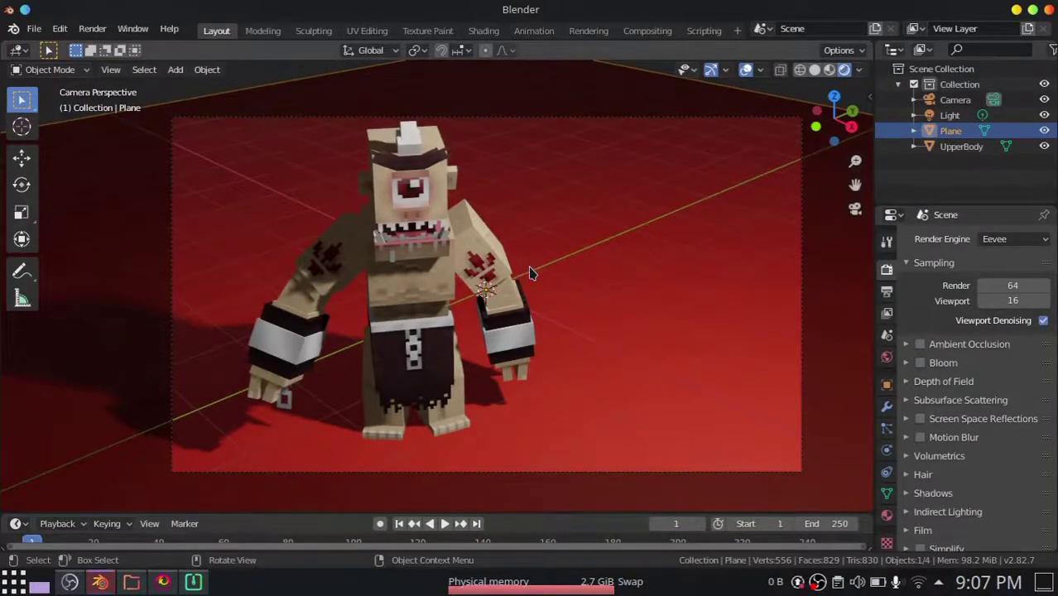
# Enable Ambient Occlusion in the Eevee render settings and show its options.
pyautogui.click(920, 344)
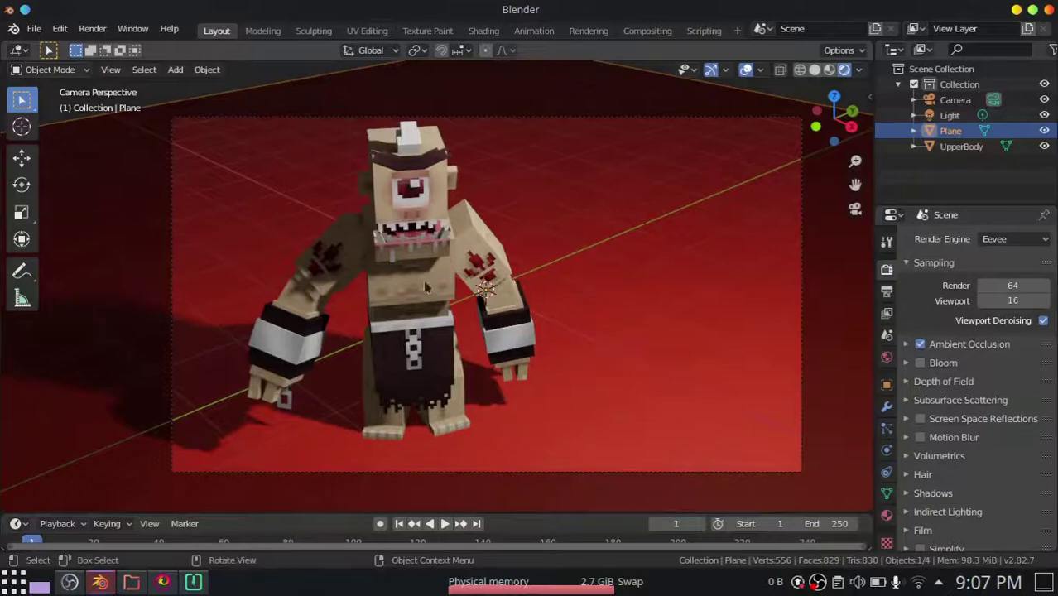
pyautogui.click(974, 348)
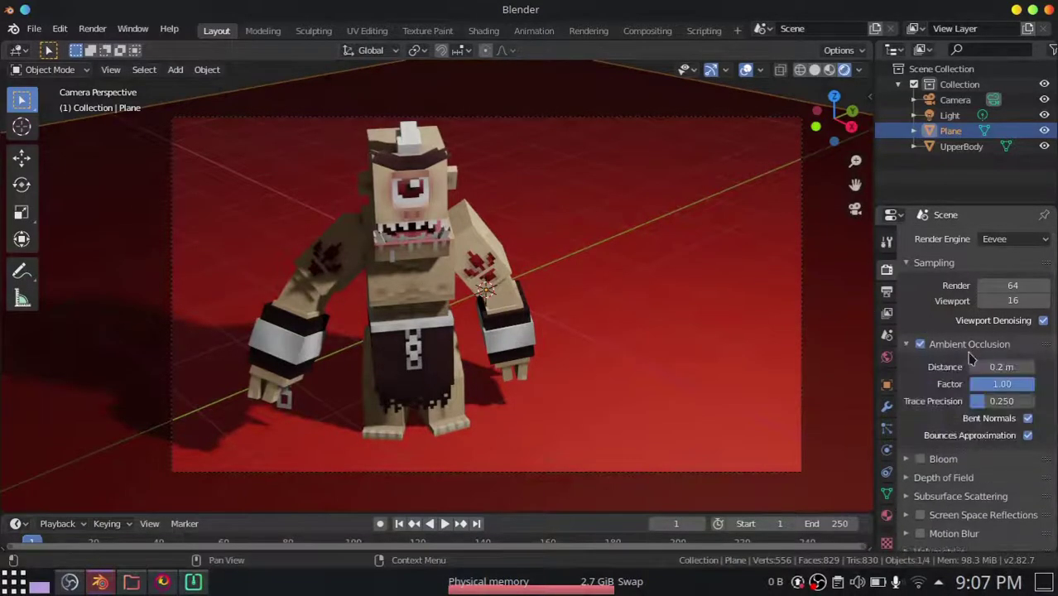
# Open the Cyclops's material nodes in the Shading workspace and move the Material Output node farther from the Mix Shader.
pyautogui.click(484, 30)
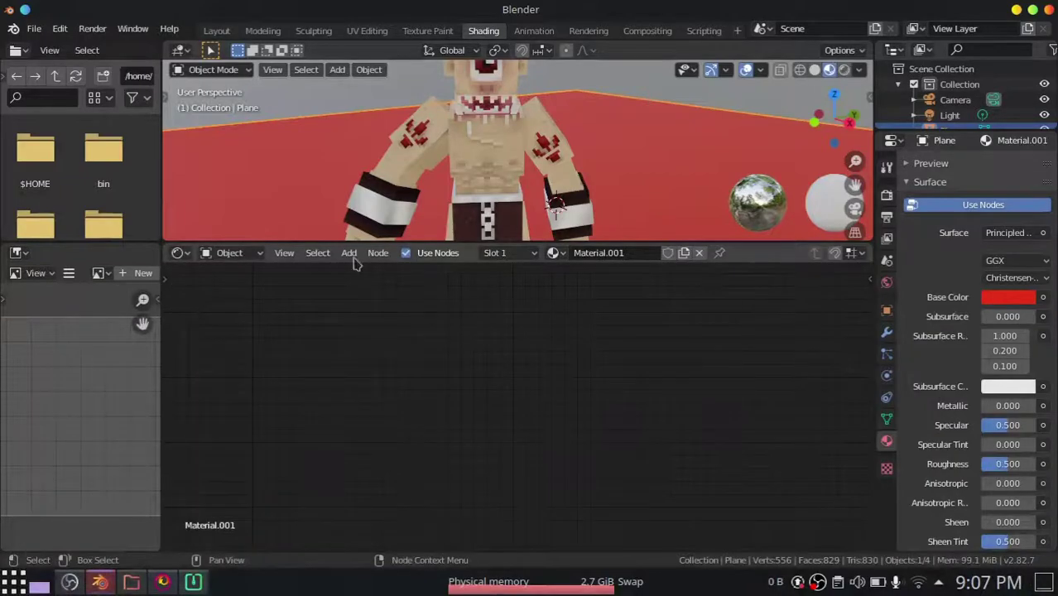
pyautogui.click(502, 146)
pyautogui.moveTo(309, 359); pyautogui.dragTo(506, 340, button='middle')
pyautogui.scroll(-3, 452, 356)
pyautogui.scroll(1, 604, 355)
pyautogui.moveTo(853, 351); pyautogui.dragTo(635, 360, button='middle')
pyautogui.moveTo(632, 360); pyautogui.dragTo(706, 359)
pyautogui.moveTo(441, 314); pyautogui.dragTo(490, 343, button='middle')
# Add an Ambient Occlusion node to the Cyclops material and place it above the Cyclops_1.png texture node.
pyautogui.hotkey('shift', 'a')
pyautogui.click(491, 342)
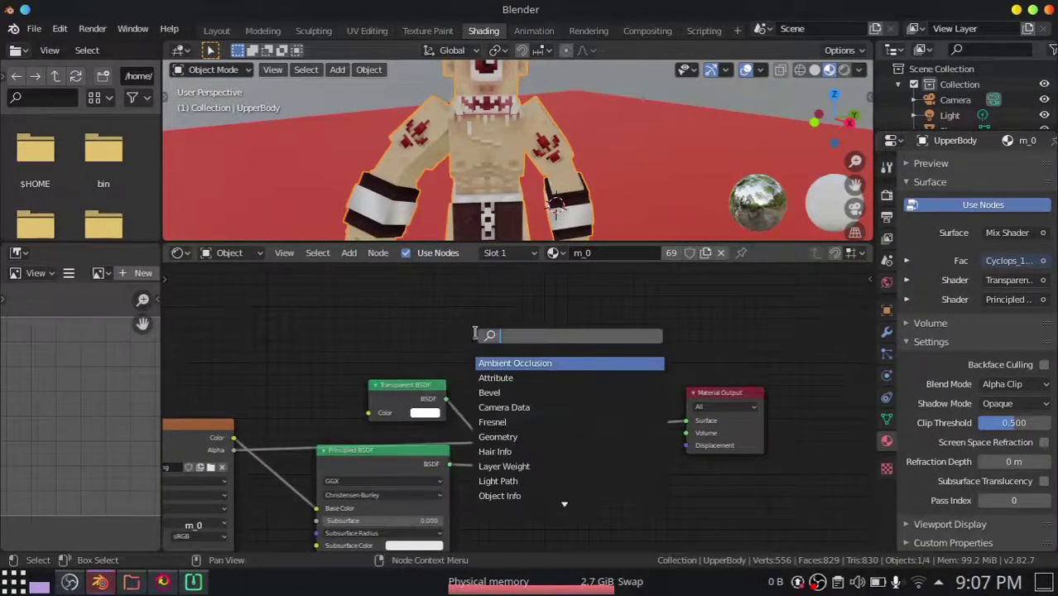
pyautogui.press('Return')
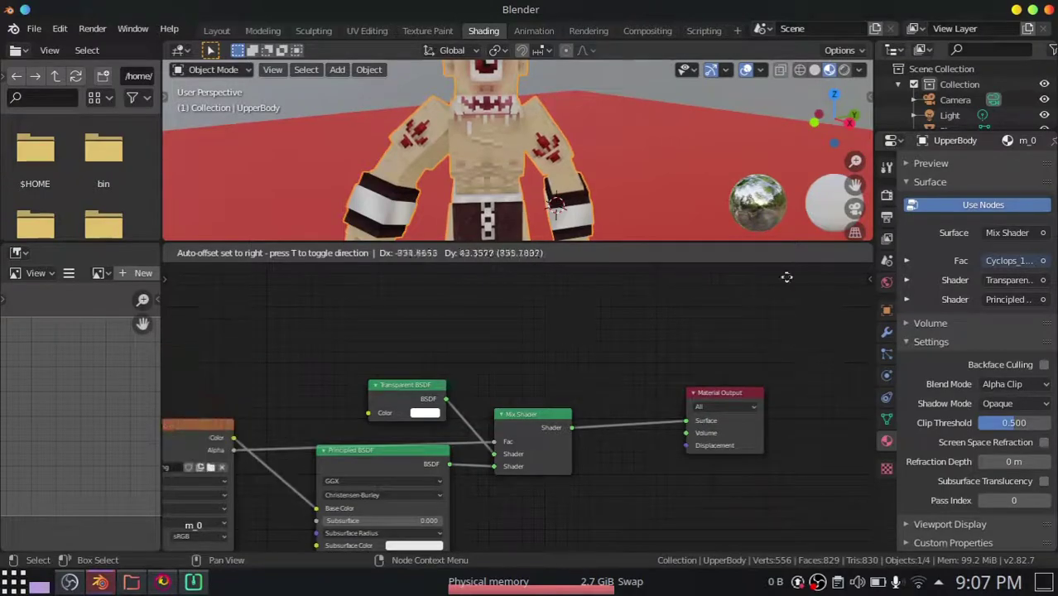
pyautogui.click(855, 289)
# Insert a MixRGB node between the Cyclops_1.png texture's Color output and the Principled BSDF's Base Color.
pyautogui.moveTo(465, 348); pyautogui.dragTo(609, 322, button='middle')
pyautogui.scroll(1, 515, 409)
pyautogui.scroll(-3, 516, 409)
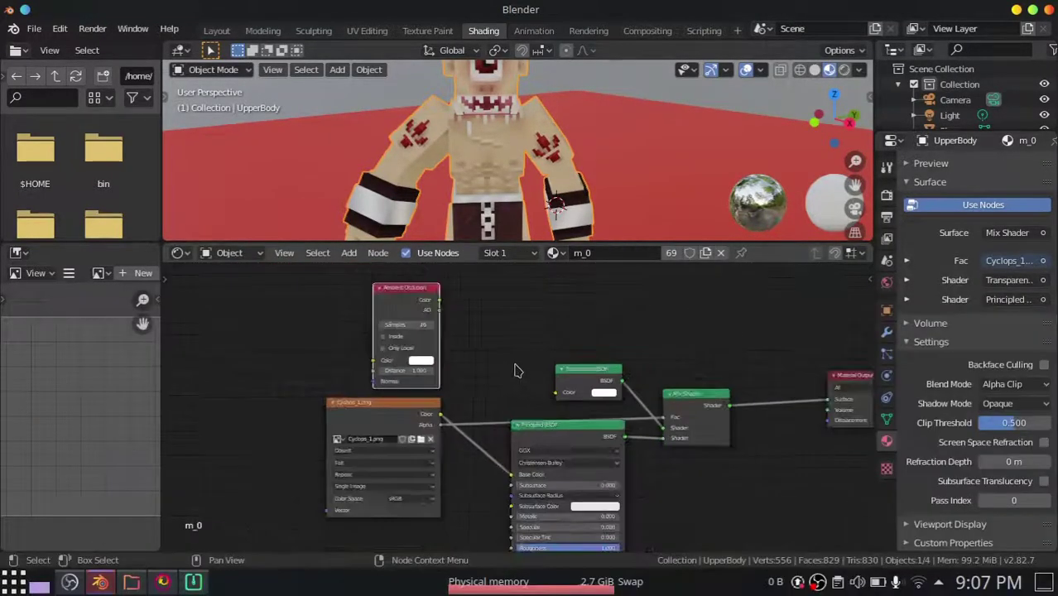
pyautogui.hotkey('shift', 'a')
pyautogui.click(517, 355)
pyautogui.write('mix')
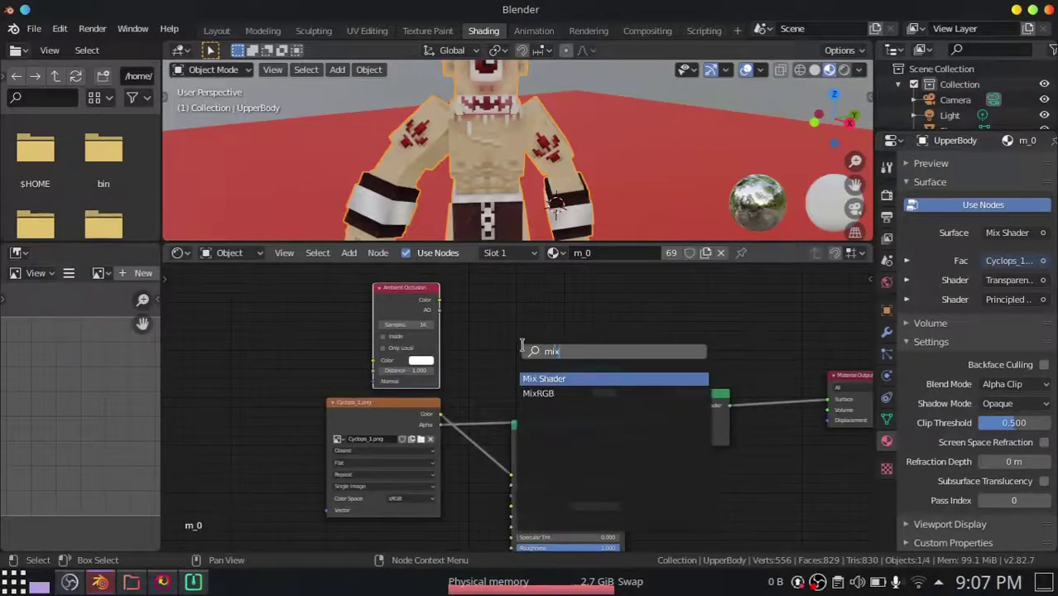
pyautogui.click(539, 394)
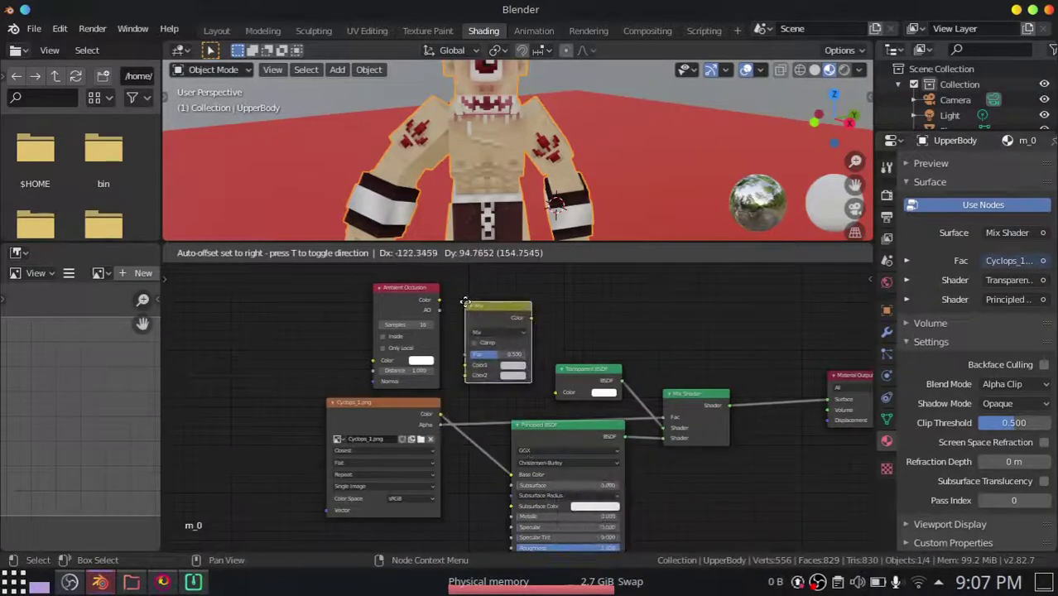
pyautogui.click(479, 408)
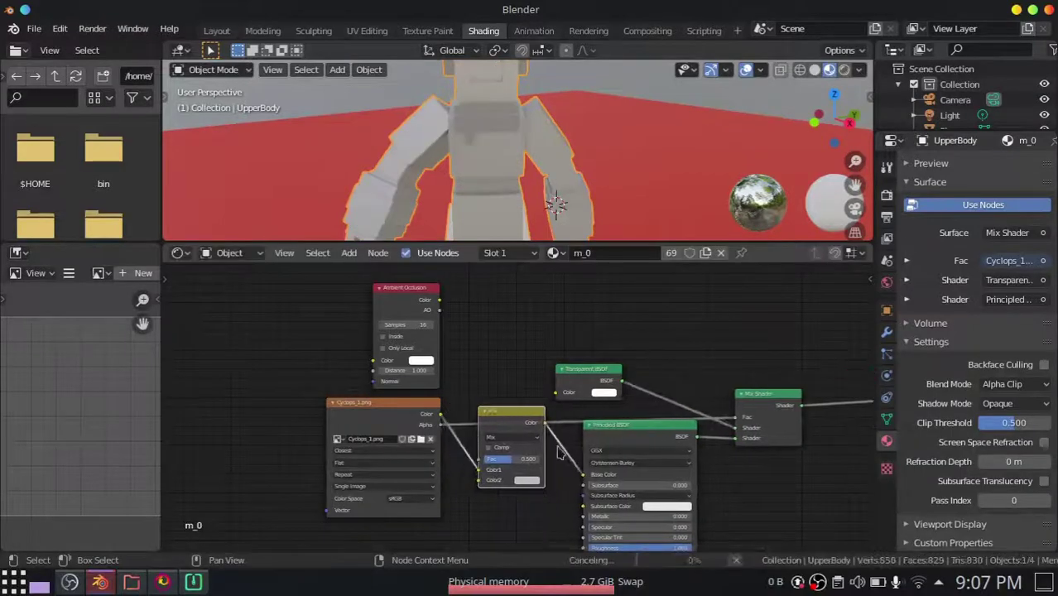
pyautogui.moveTo(500, 424); pyautogui.dragTo(500, 458)
pyautogui.click(497, 417)
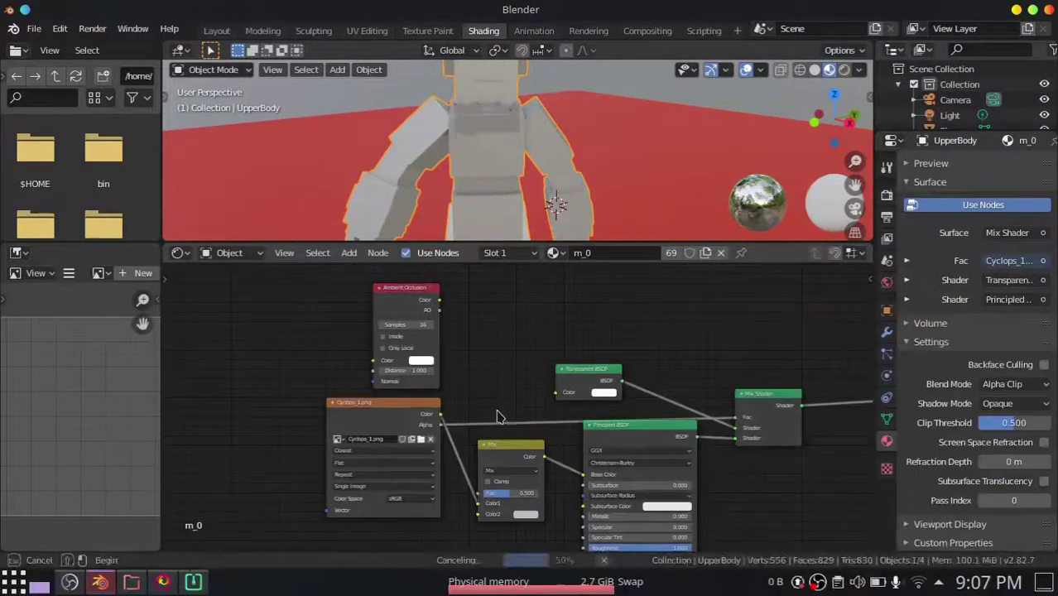
# Enlarge the node editor, then connect the Ambient Occlusion node's Color to the MixRGB's Color2 and its AO output to Fac.
pyautogui.moveTo(510, 349); pyautogui.dragTo(472, 268, button='middle')
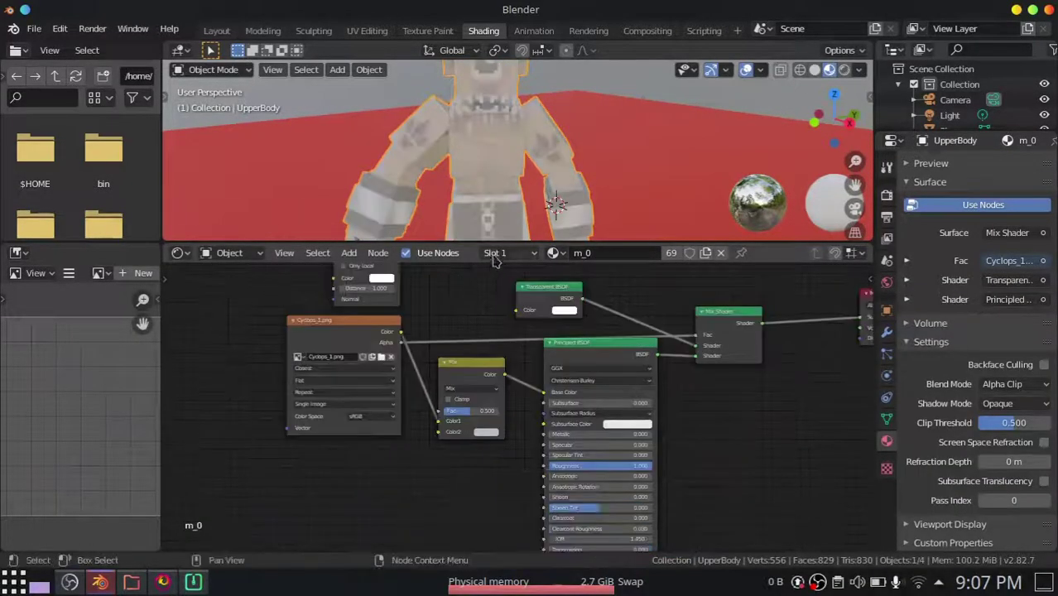
pyautogui.moveTo(501, 243); pyautogui.dragTo(531, 130)
pyautogui.moveTo(457, 301); pyautogui.dragTo(477, 351, button='middle')
pyautogui.scroll(1, 477, 351)
pyautogui.scroll(2, 456, 281)
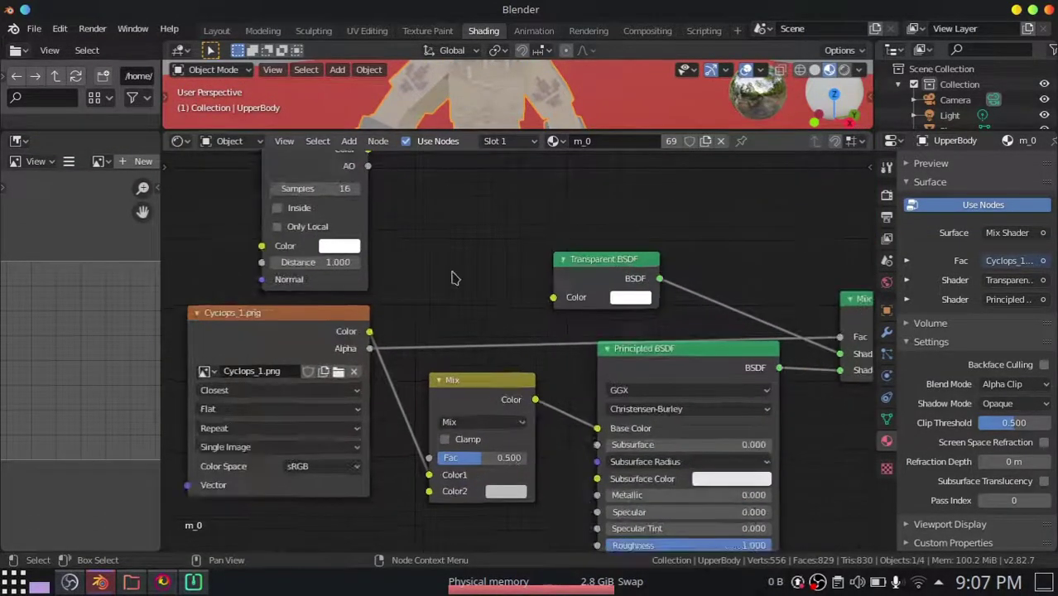
pyautogui.moveTo(408, 216); pyautogui.dragTo(444, 251, button='middle')
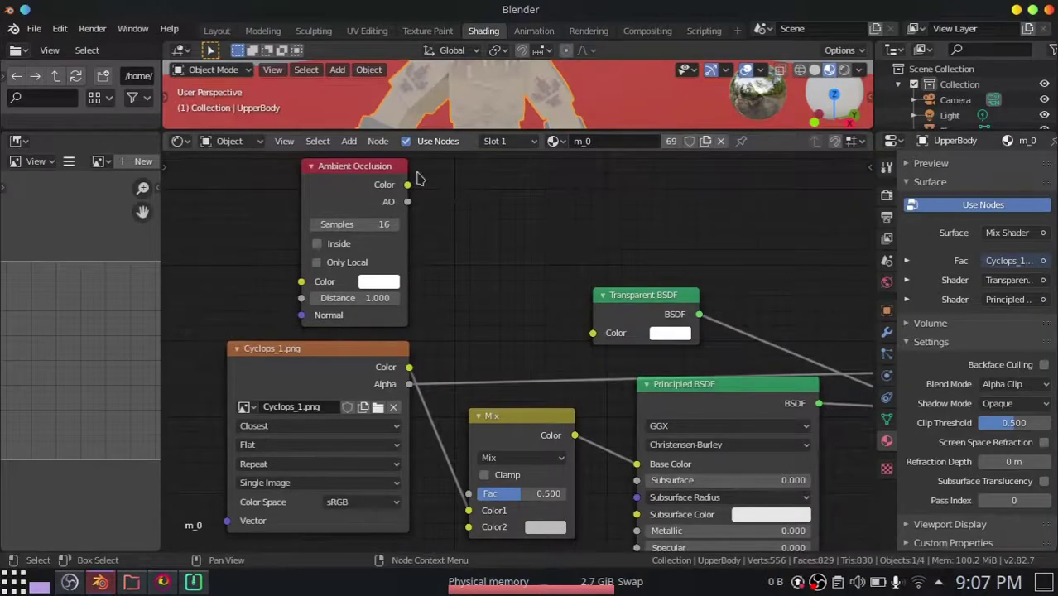
pyautogui.moveTo(408, 184); pyautogui.dragTo(437, 213)
pyautogui.moveTo(521, 286); pyautogui.dragTo(467, 532)
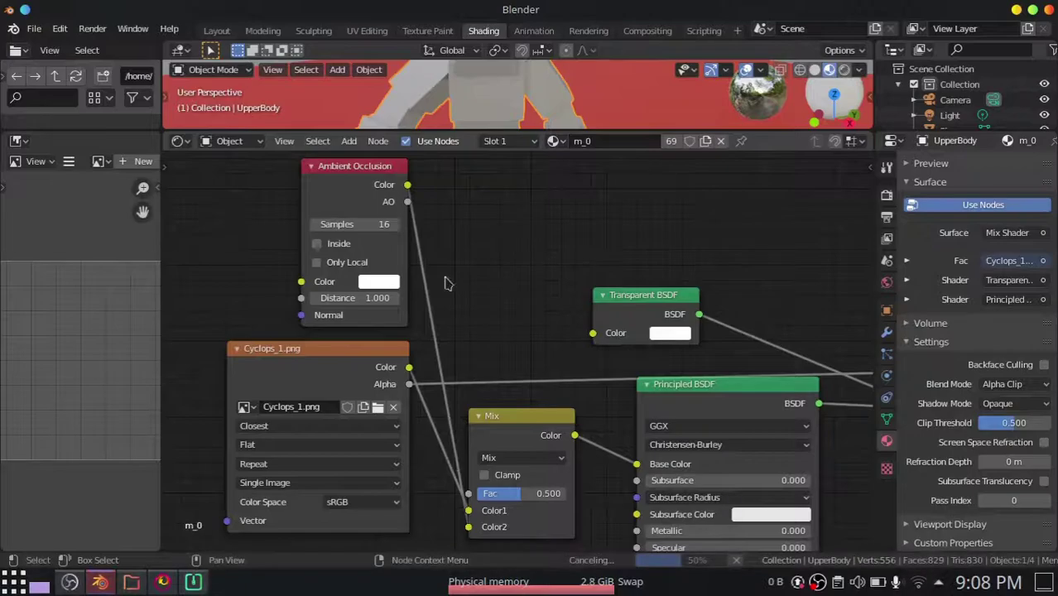
pyautogui.moveTo(407, 203); pyautogui.dragTo(469, 495)
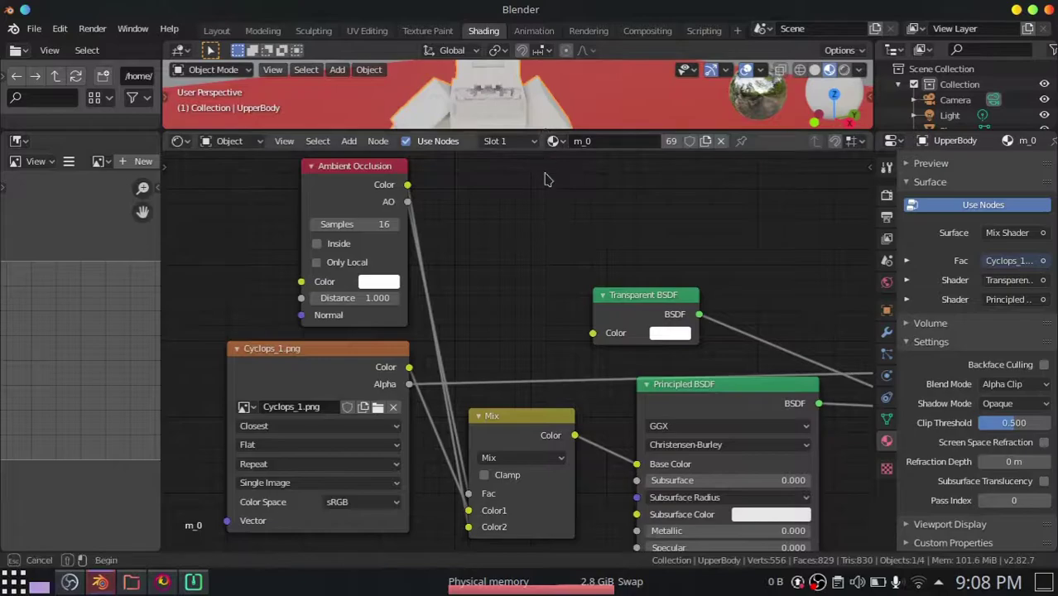
# Enlarge the 3D preview and swap the MixRGB node's Color1 and Color2 connections, then inspect the Cyclops's texture.
pyautogui.moveTo(547, 131); pyautogui.dragTo(533, 282)
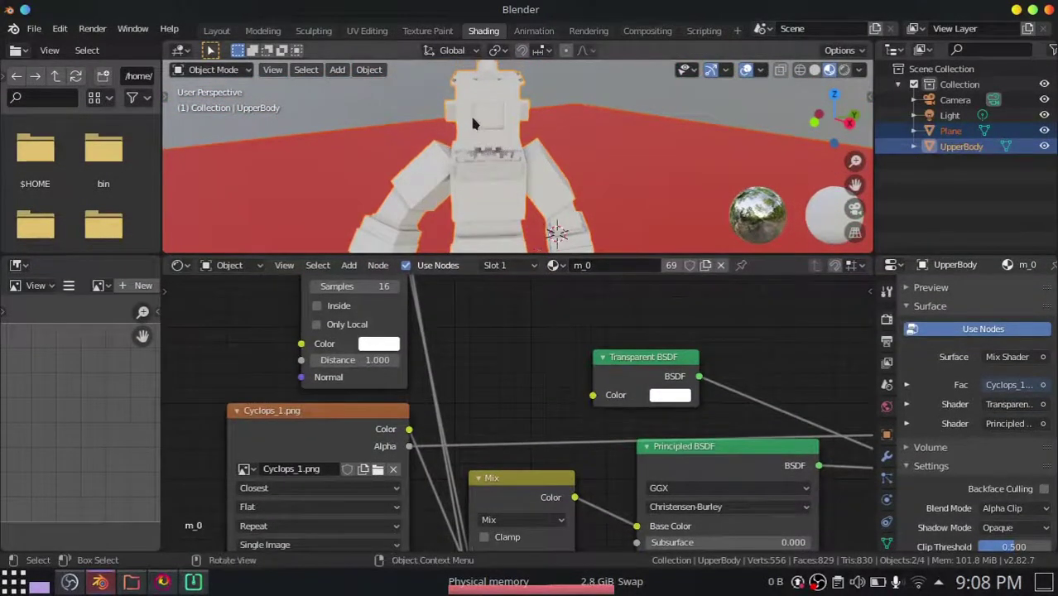
pyautogui.scroll(3, 480, 103)
pyautogui.scroll(-3, 479, 103)
pyautogui.moveTo(484, 525); pyautogui.dragTo(487, 431, button='middle')
pyautogui.moveTo(471, 479); pyautogui.dragTo(472, 494)
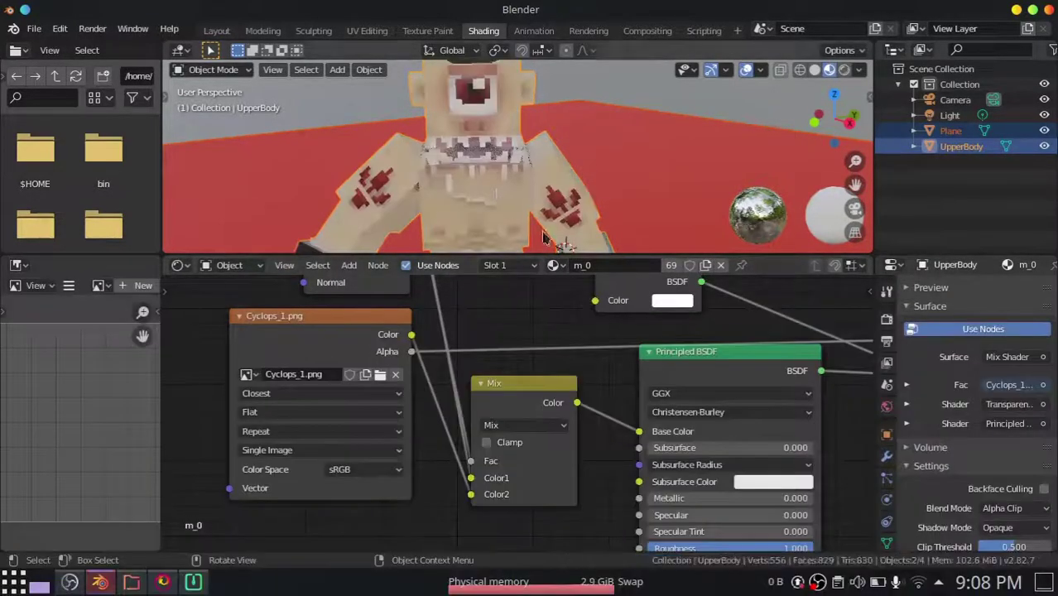
pyautogui.moveTo(473, 176)
pyautogui.mouseDown(button='middle')
pyautogui.moveTo(538, 176)
pyautogui.moveTo(479, 177)
pyautogui.moveTo(489, 178)
pyautogui.mouseUp(button='middle')
pyautogui.scroll(6, 441, 386)
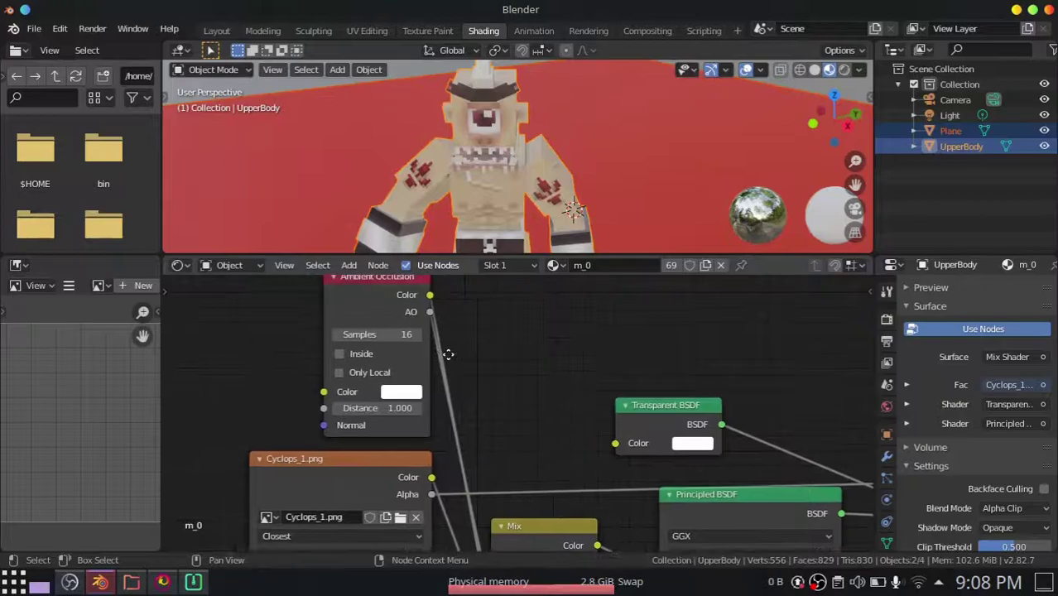
# Set the Ambient Occlusion node's color to black and check the shading on the Cyclops from the side.
pyautogui.click(412, 409)
pyautogui.click(411, 396)
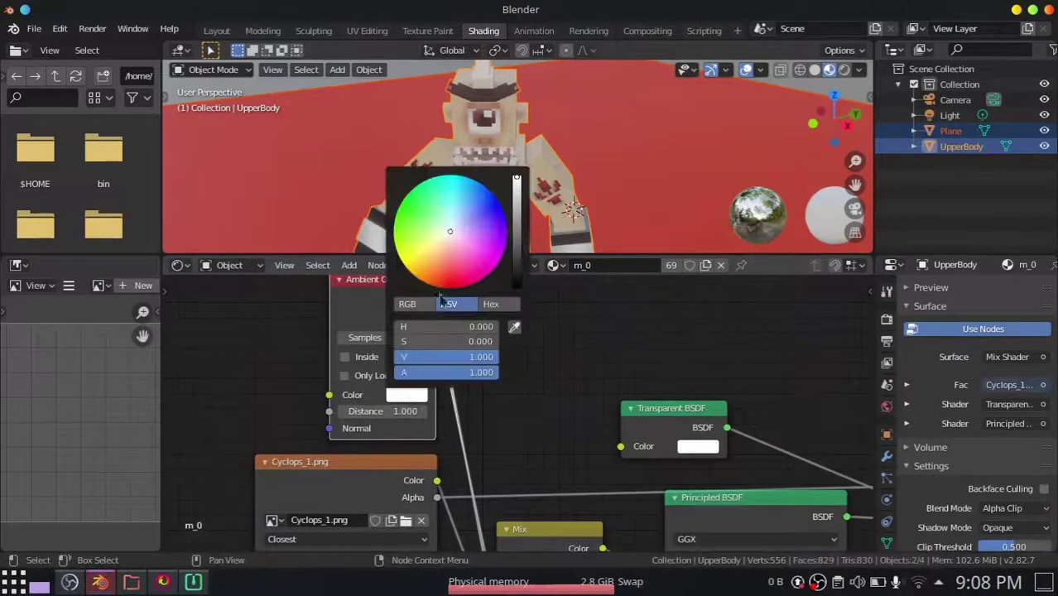
pyautogui.moveTo(514, 270); pyautogui.dragTo(517, 285)
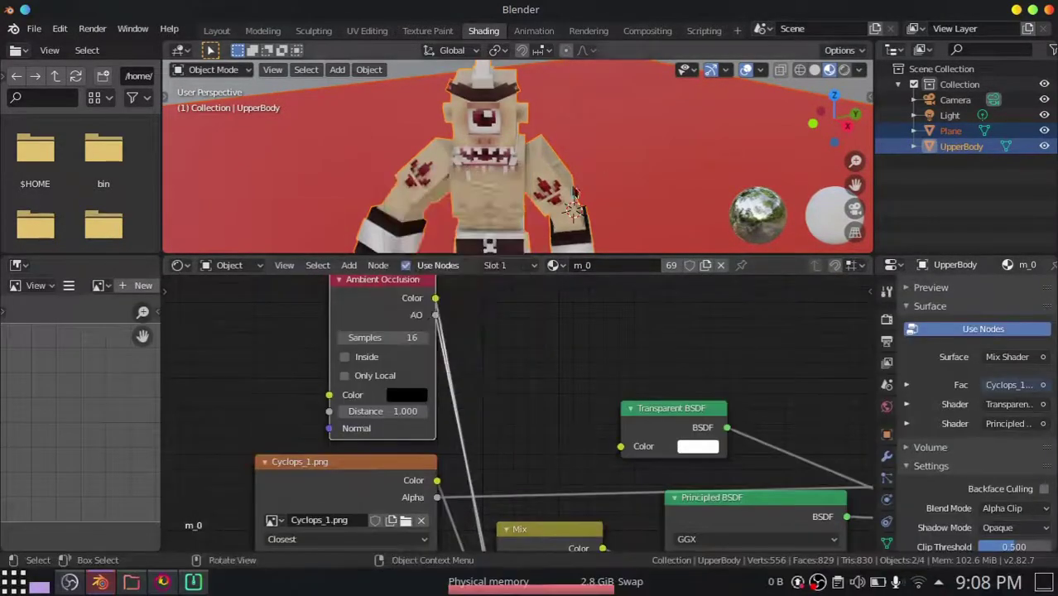
pyautogui.moveTo(571, 195); pyautogui.dragTo(468, 196, button='middle')
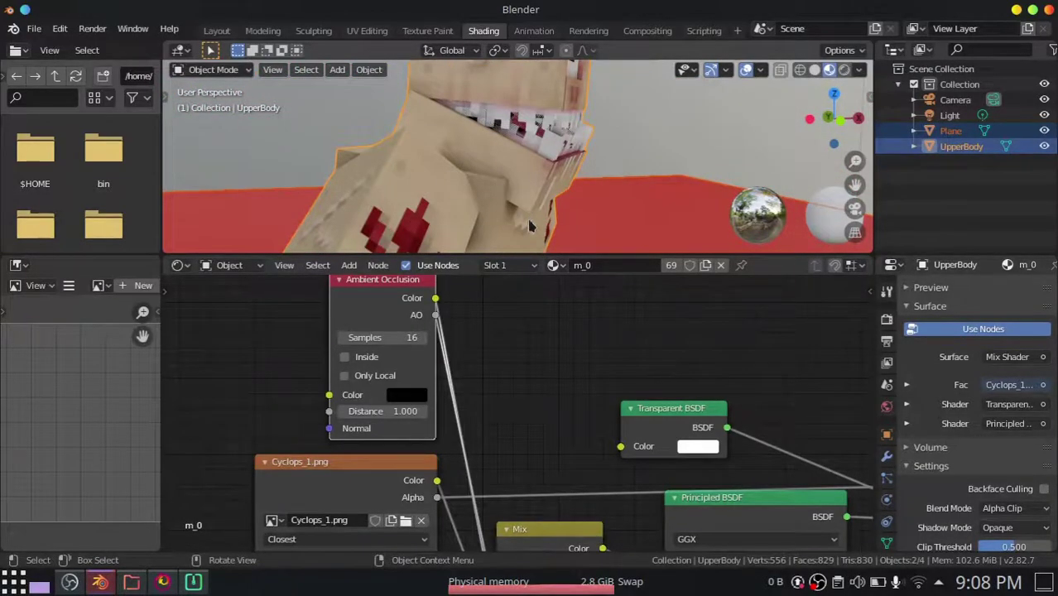
pyautogui.moveTo(530, 226); pyautogui.dragTo(580, 165, button='middle')
# Return to the Layout workspace, view the Cyclops from the front, and open its particle settings.
pyautogui.click(216, 31)
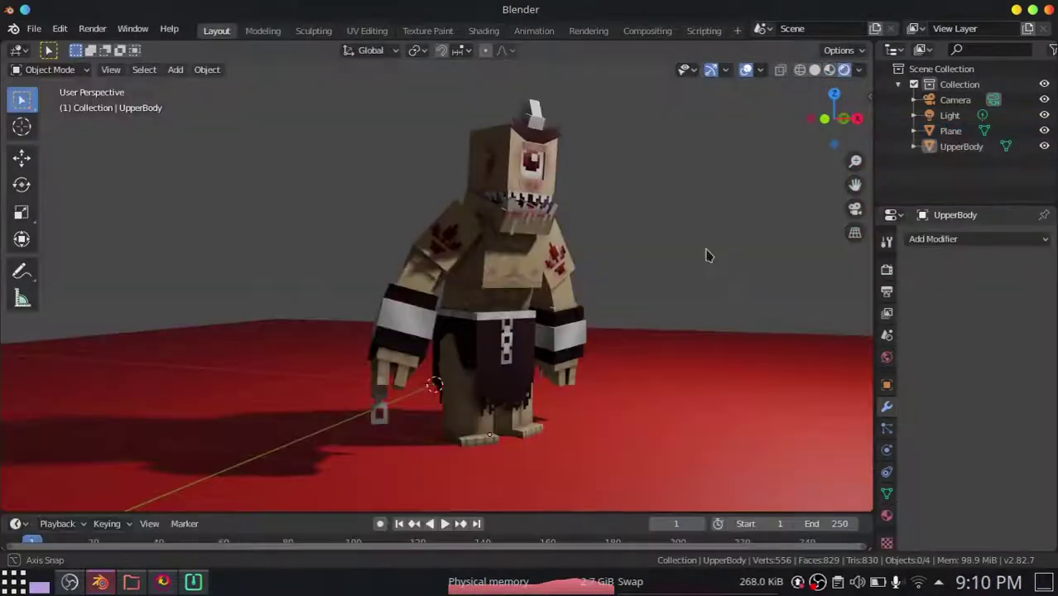
pyautogui.moveTo(709, 256); pyautogui.dragTo(629, 343, button='middle')
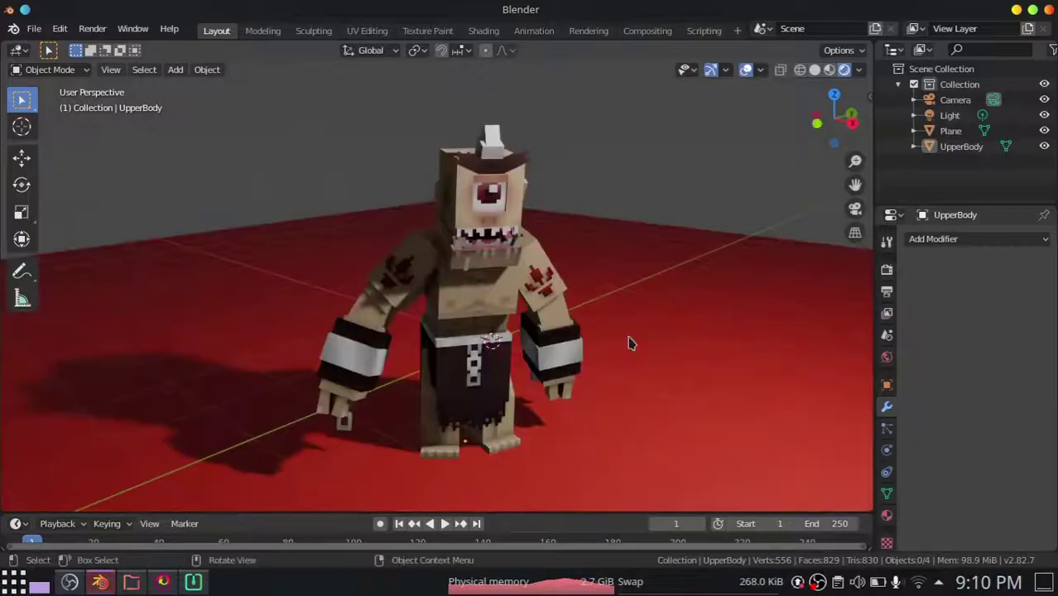
pyautogui.click(887, 429)
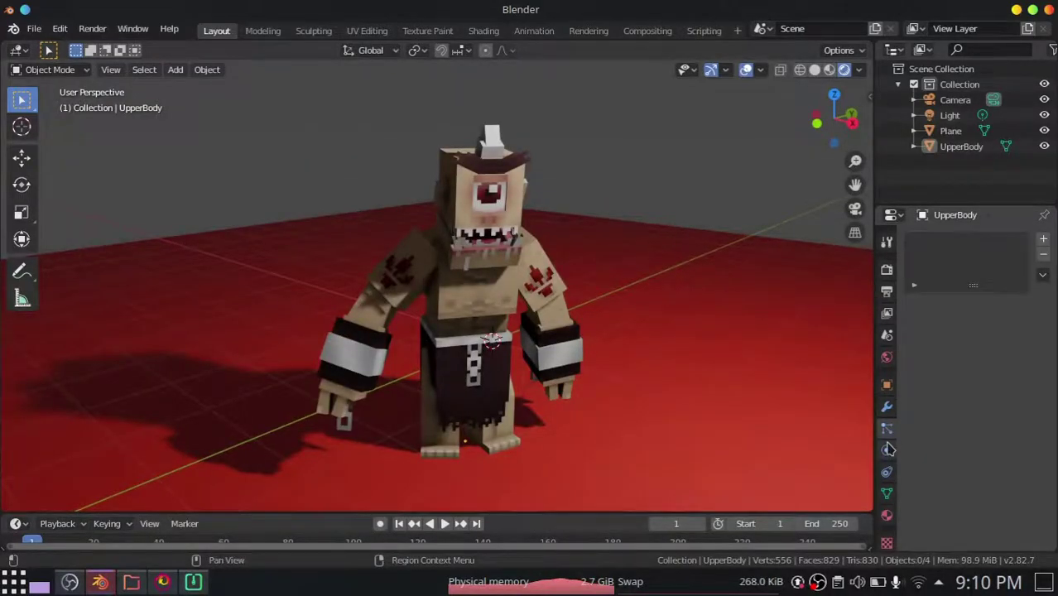
# Enable the Transparent film option in the render settings and check the Cyclops through the camera.
pyautogui.click(886, 270)
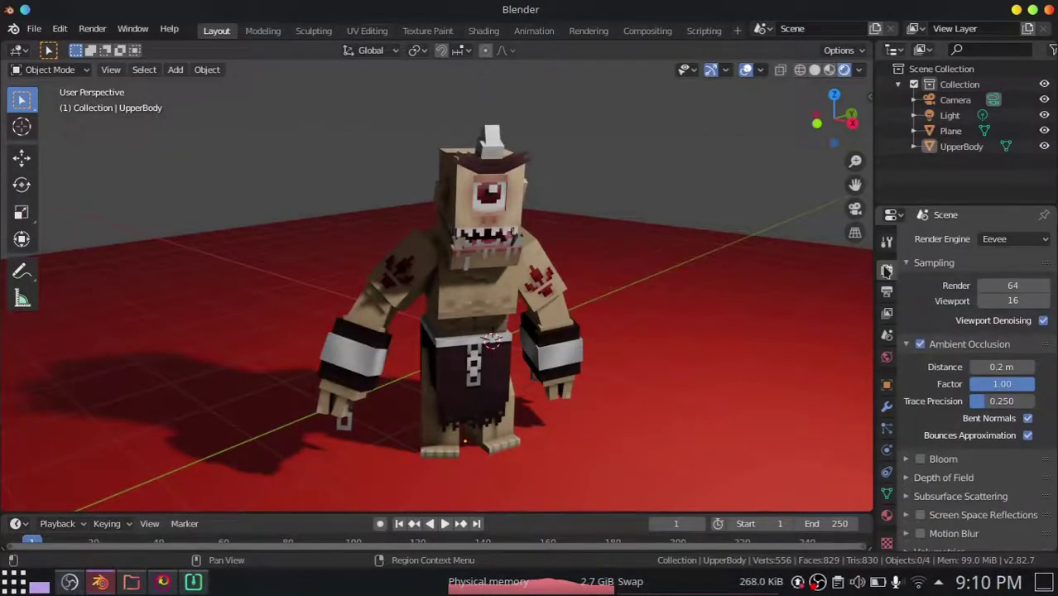
pyautogui.scroll(-4, 970, 330)
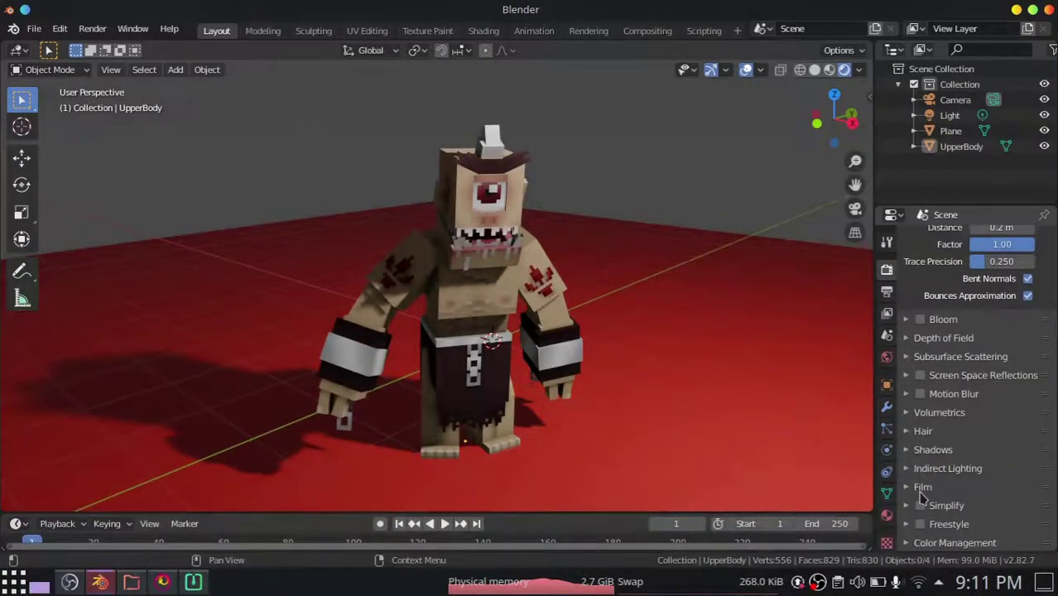
pyautogui.click(925, 489)
pyautogui.scroll(-2, 926, 490)
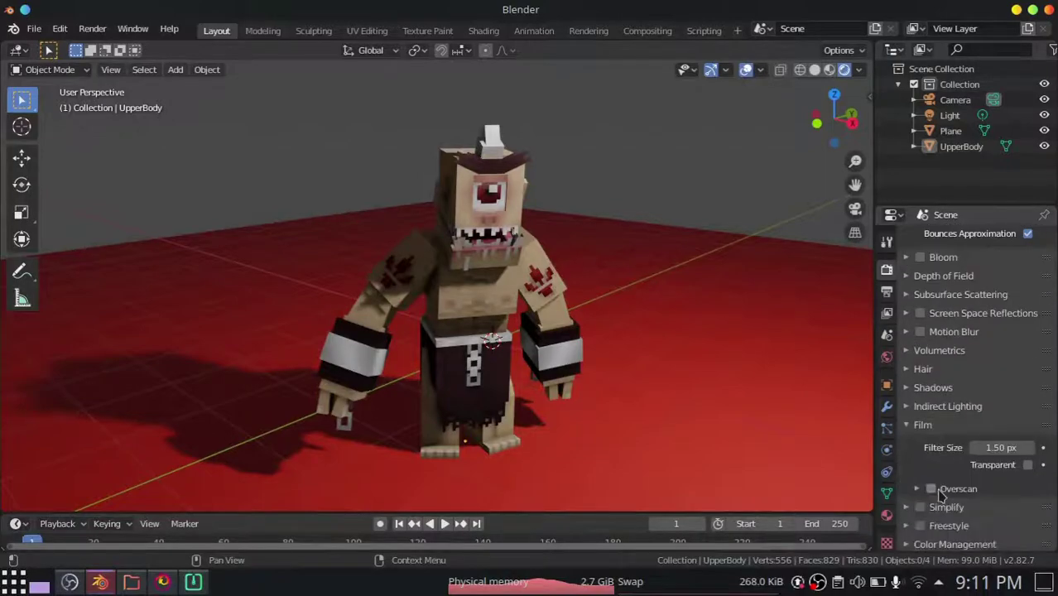
pyautogui.click(1026, 466)
pyautogui.moveTo(676, 310); pyautogui.dragTo(546, 284, button='middle')
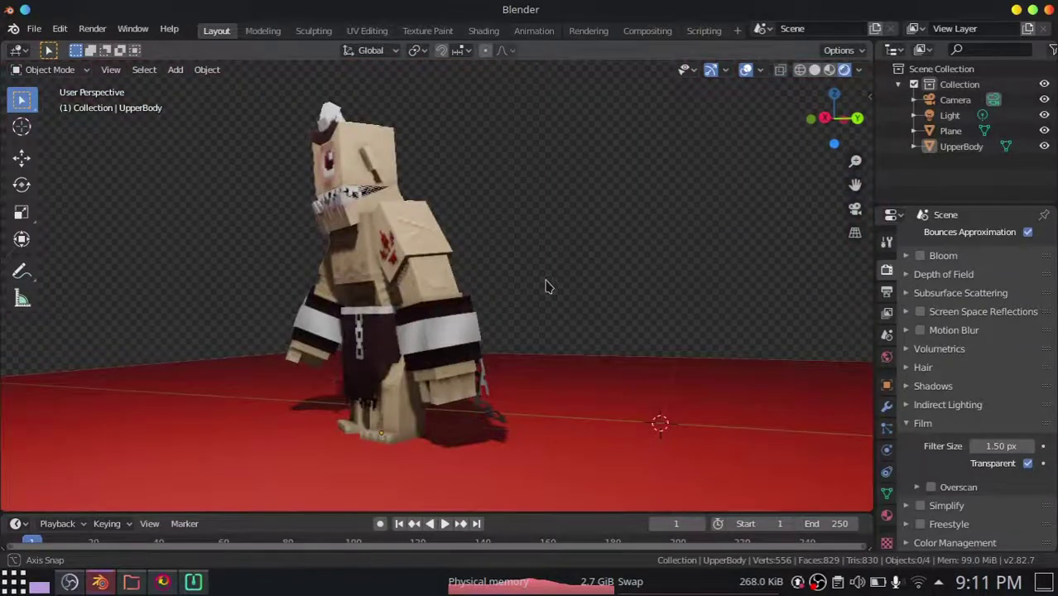
pyautogui.scroll(-2, 458, 240)
pyautogui.moveTo(456, 240); pyautogui.dragTo(525, 243, button='middle')
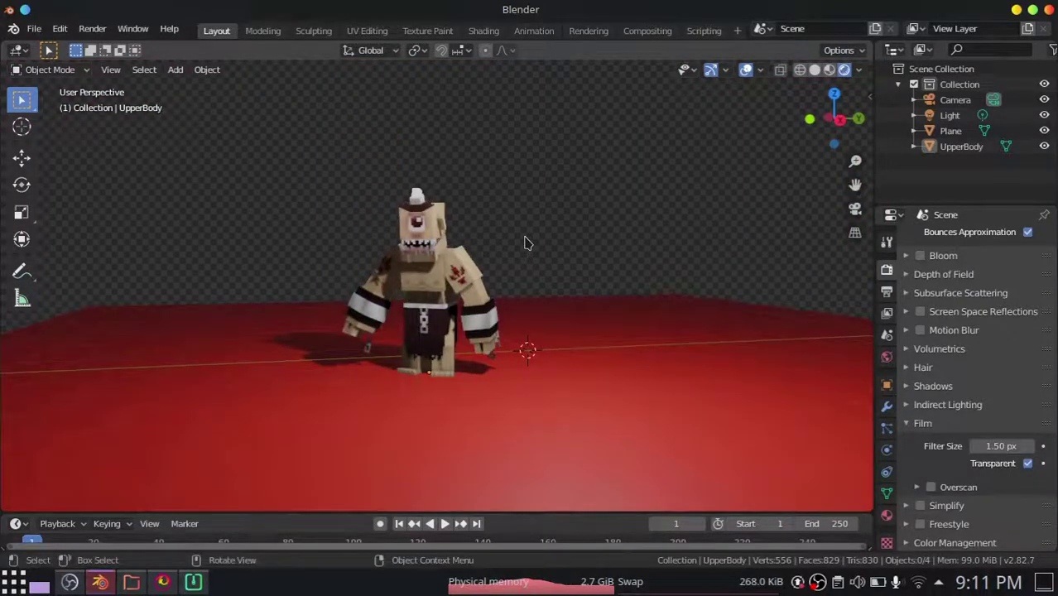
pyautogui.press('KP_0')
pyautogui.scroll(-5, 532, 260)
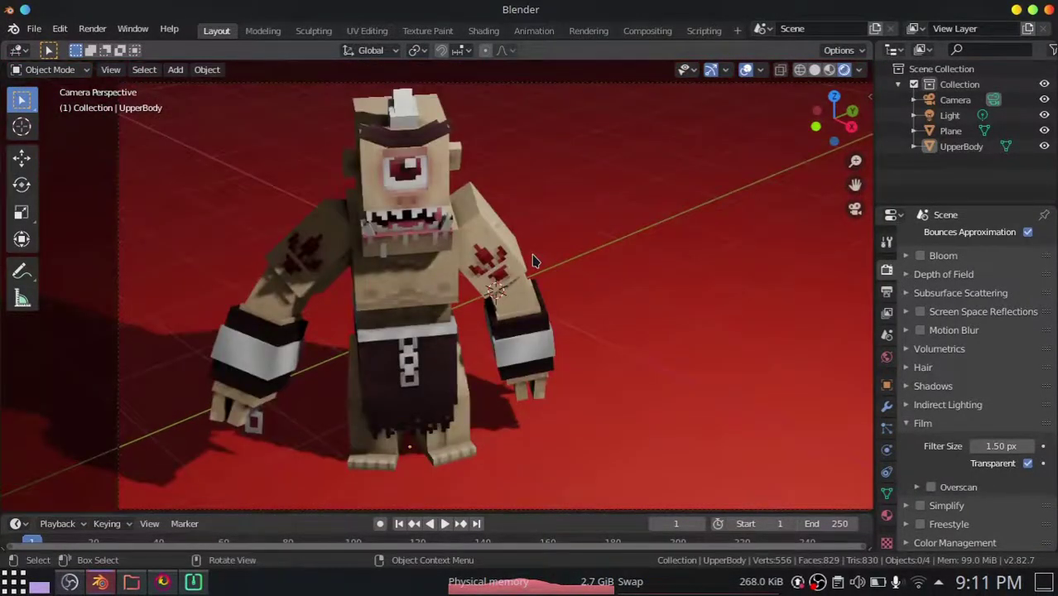
# Try deleting the red ground plane, check the Cyclops through the camera, and undo the deletion.
pyautogui.moveTo(532, 260); pyautogui.dragTo(310, 404, button='middle')
pyautogui.click(418, 399)
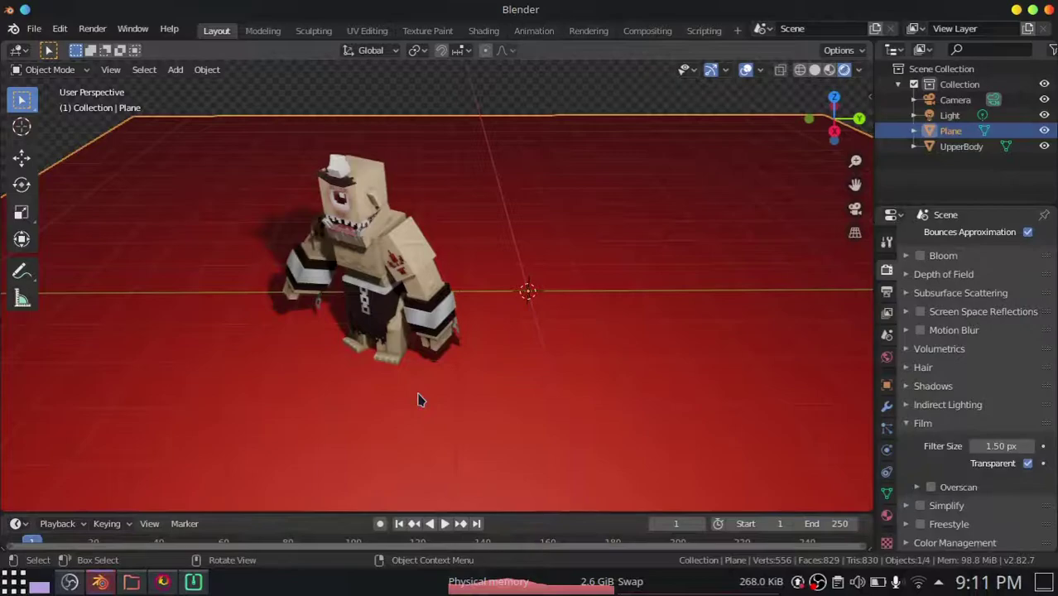
pyautogui.press('Delete')
pyautogui.press('KP_0')
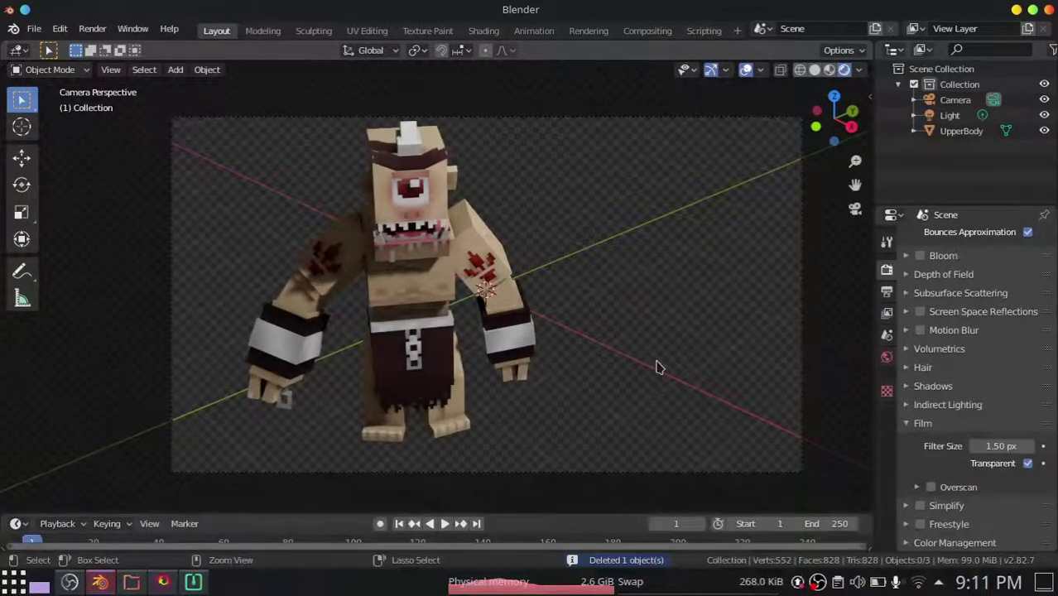
pyautogui.hotkey('ctrl', 'z')
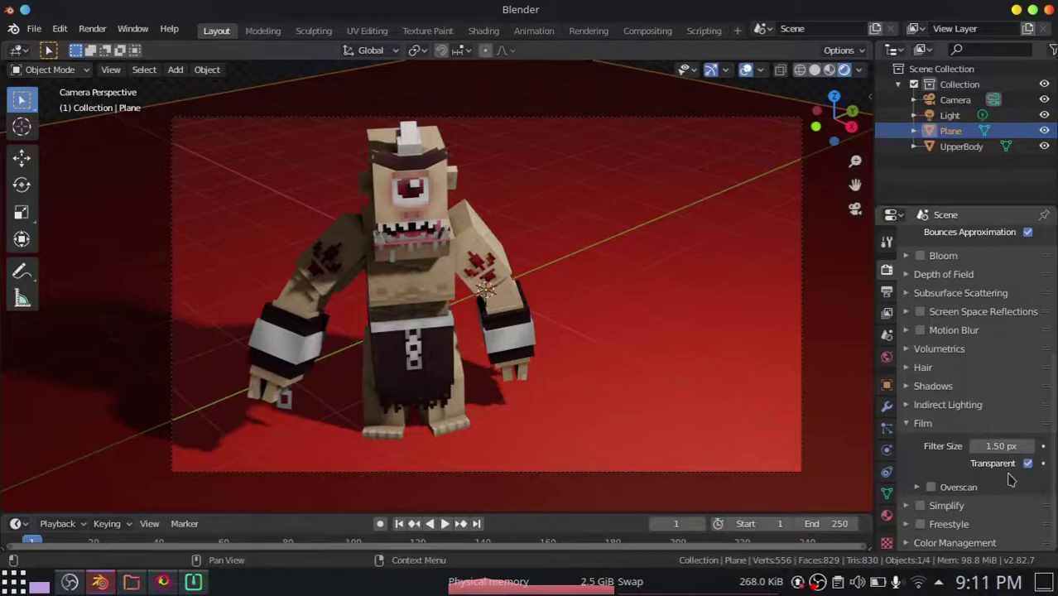
# Set the color management exposure to -0.208 and the gamma to 1.052.
pyautogui.click(955, 542)
pyautogui.scroll(-4, 961, 514)
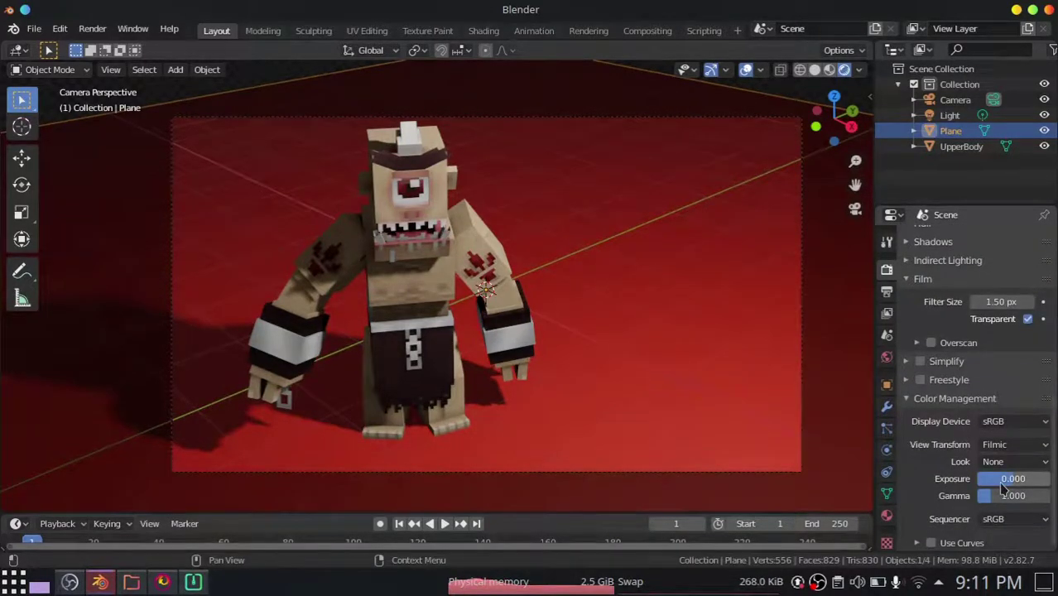
pyautogui.moveTo(1002, 489)
pyautogui.mouseDown()
pyautogui.moveTo(985, 489)
pyautogui.moveTo(1004, 496)
pyautogui.mouseUp()
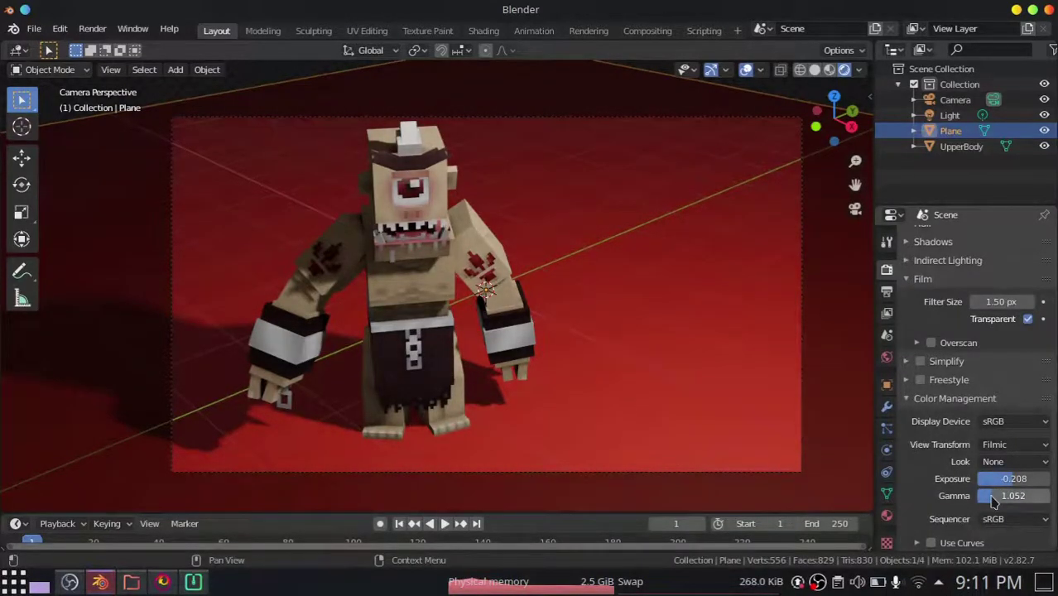
pyautogui.click(993, 497)
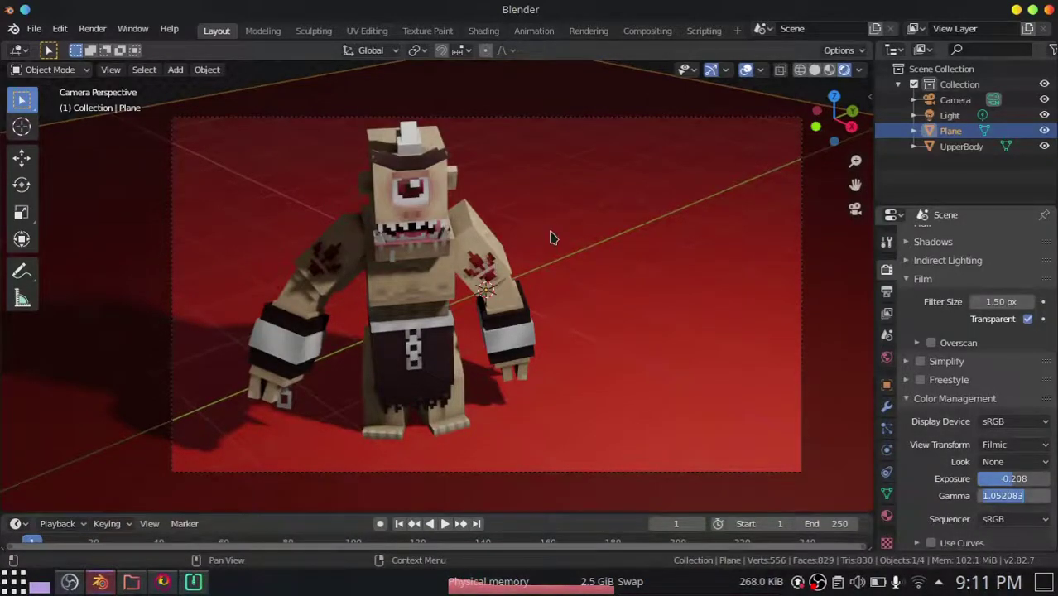
pyautogui.click(733, 346)
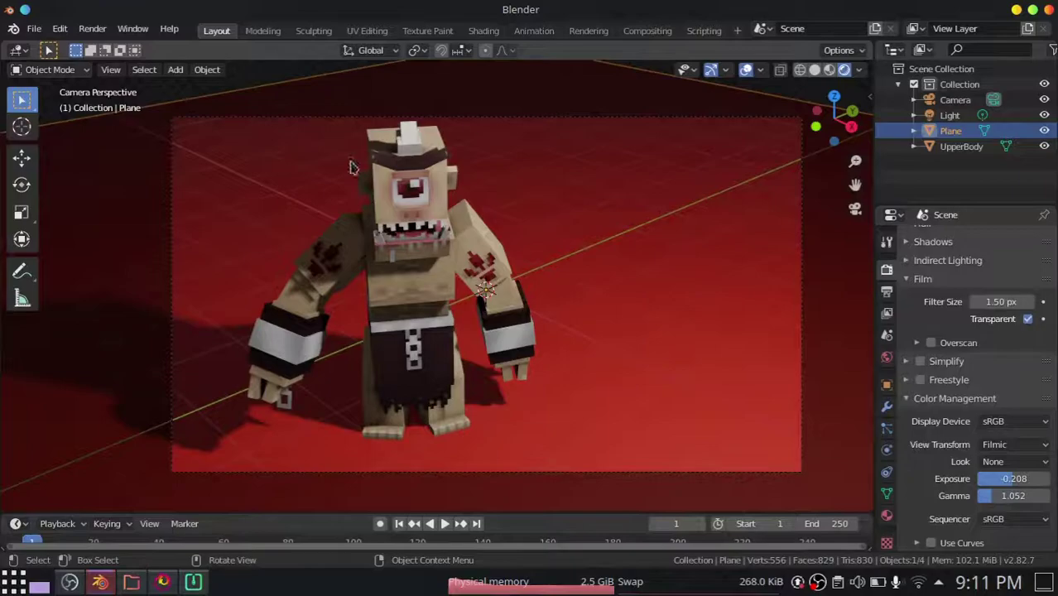
# Render the scene as a still image, inspect the Cyclops in the result, and close the render view.
pyautogui.click(92, 29)
pyautogui.click(116, 42)
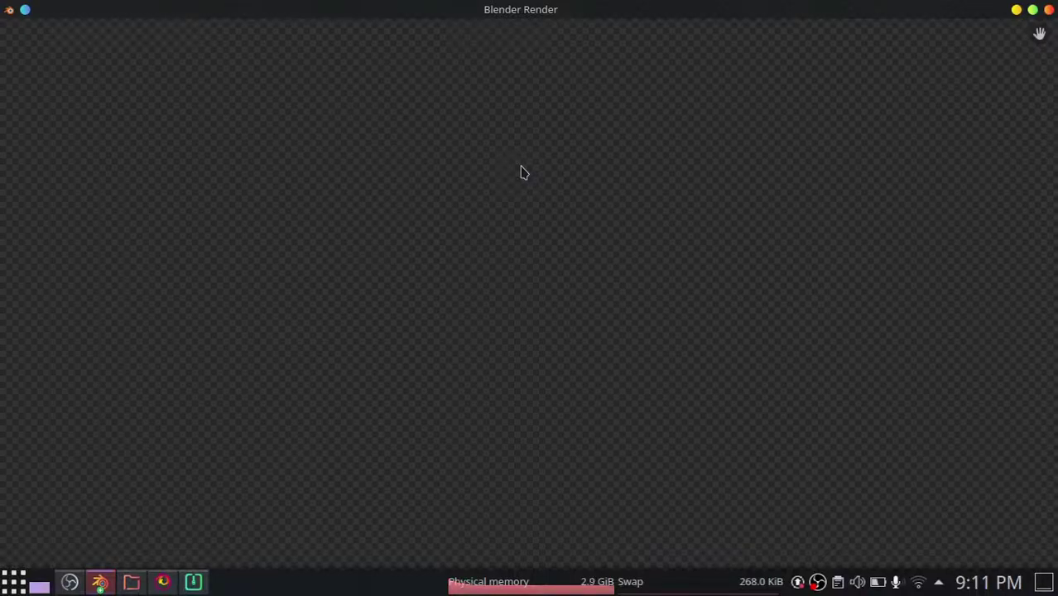
pyautogui.scroll(-1, 522, 172)
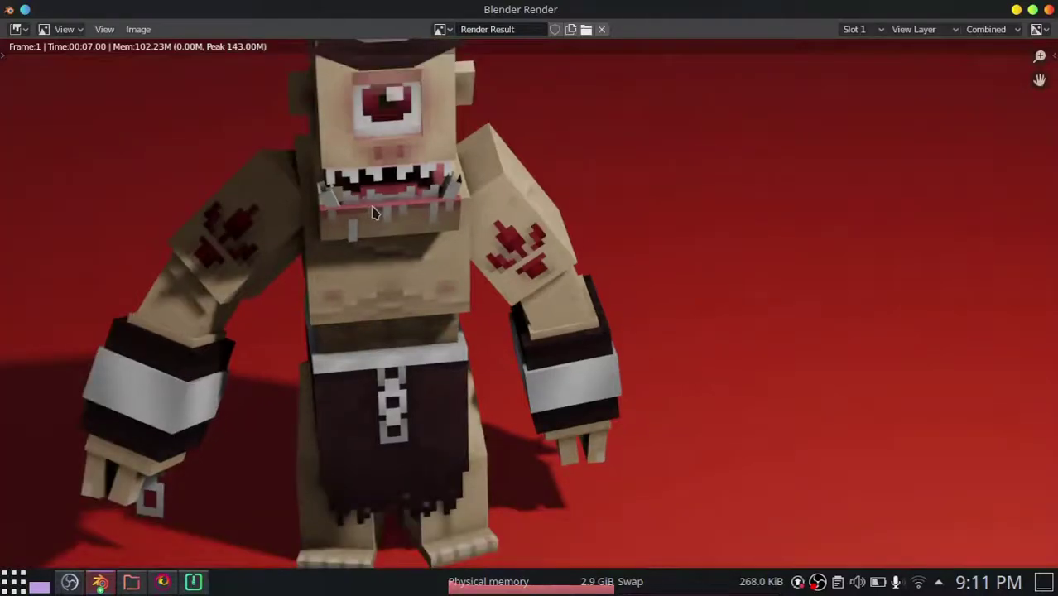
pyautogui.scroll(-2, 466, 231)
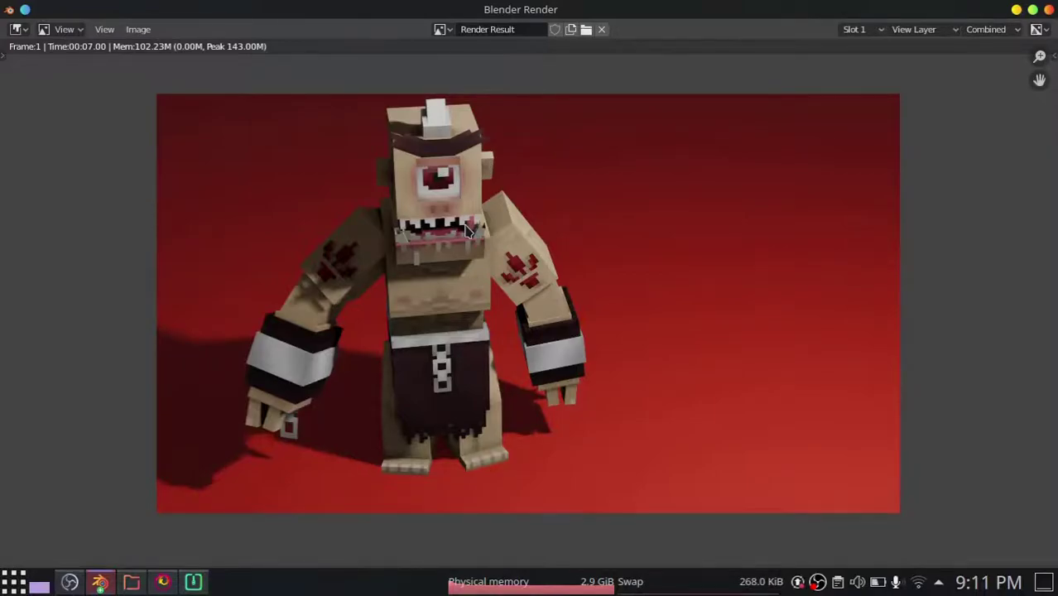
pyautogui.scroll(1, 468, 230)
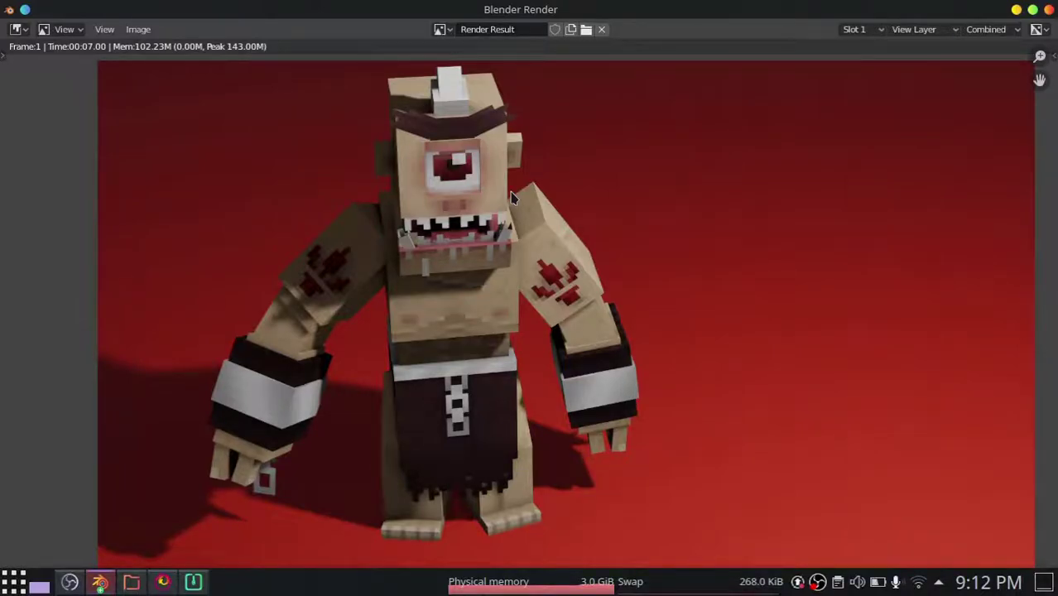
pyautogui.press('Escape')
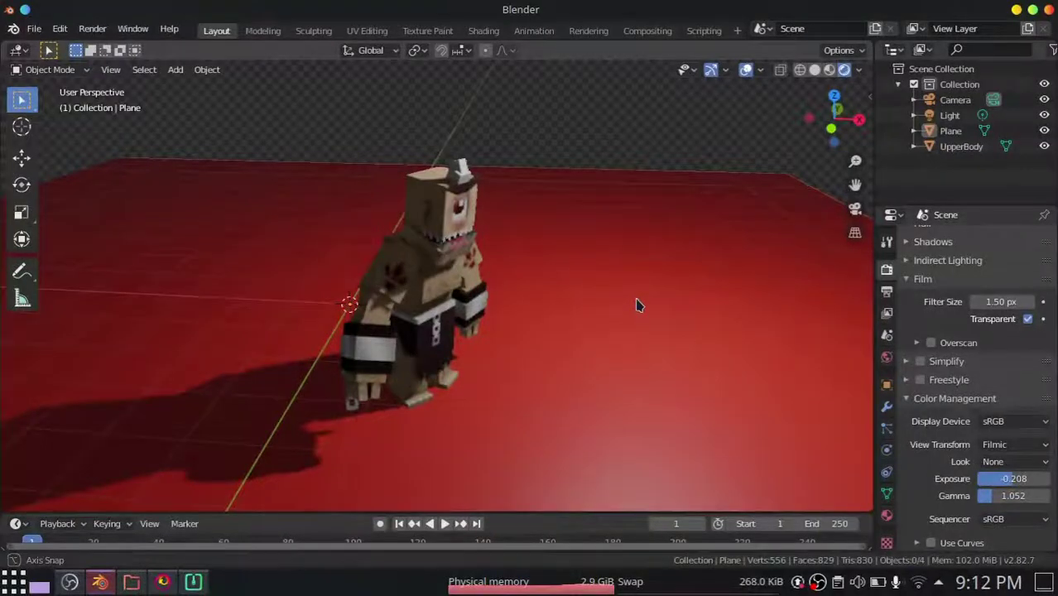
# View the Cyclops from the front outside the camera and switch the viewport to solid shading.
pyautogui.moveTo(636, 305); pyautogui.dragTo(586, 289, button='middle')
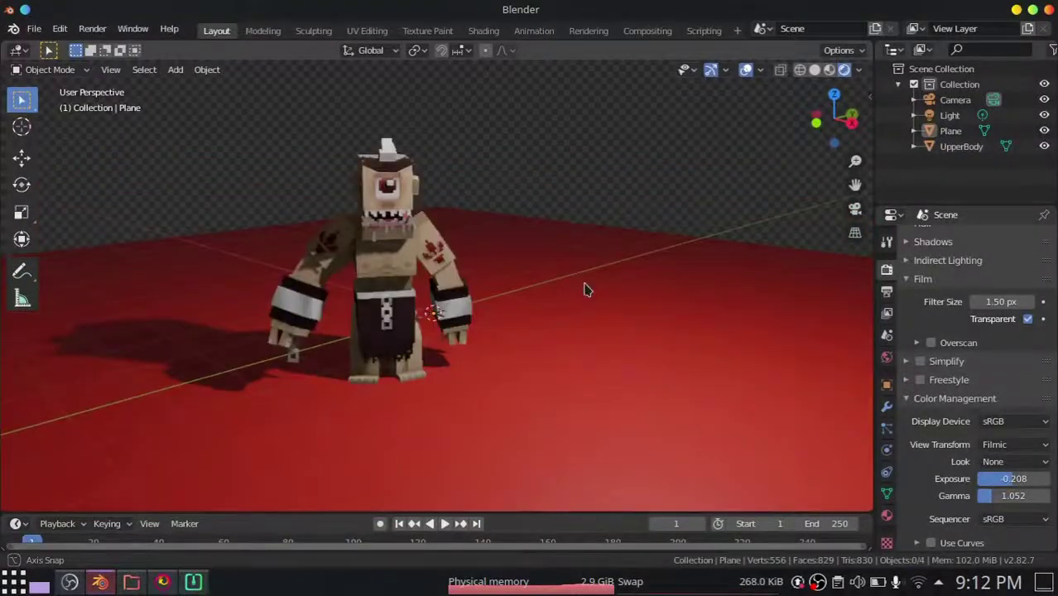
pyautogui.click(814, 70)
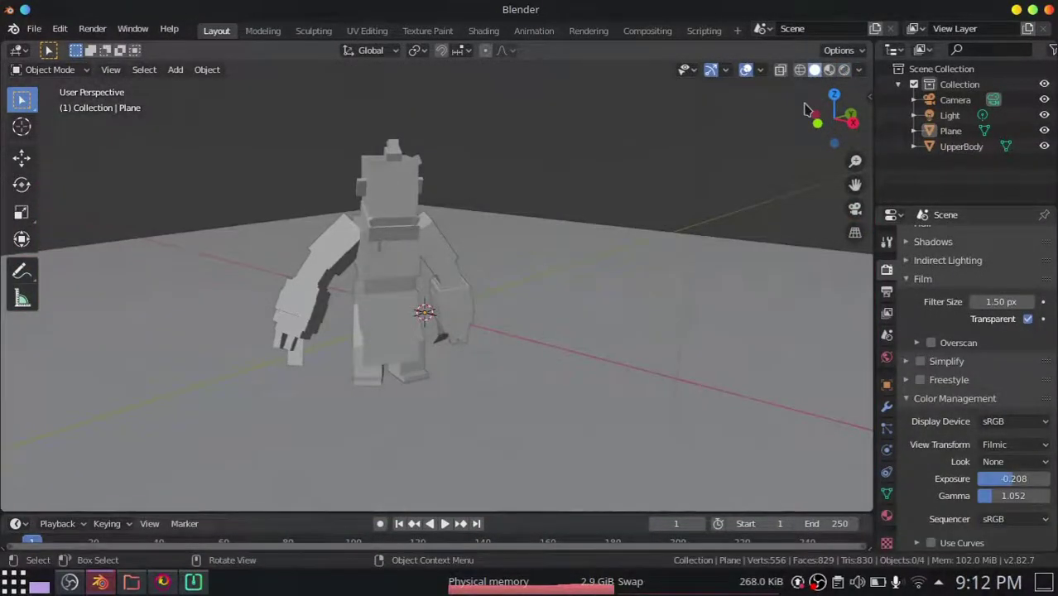